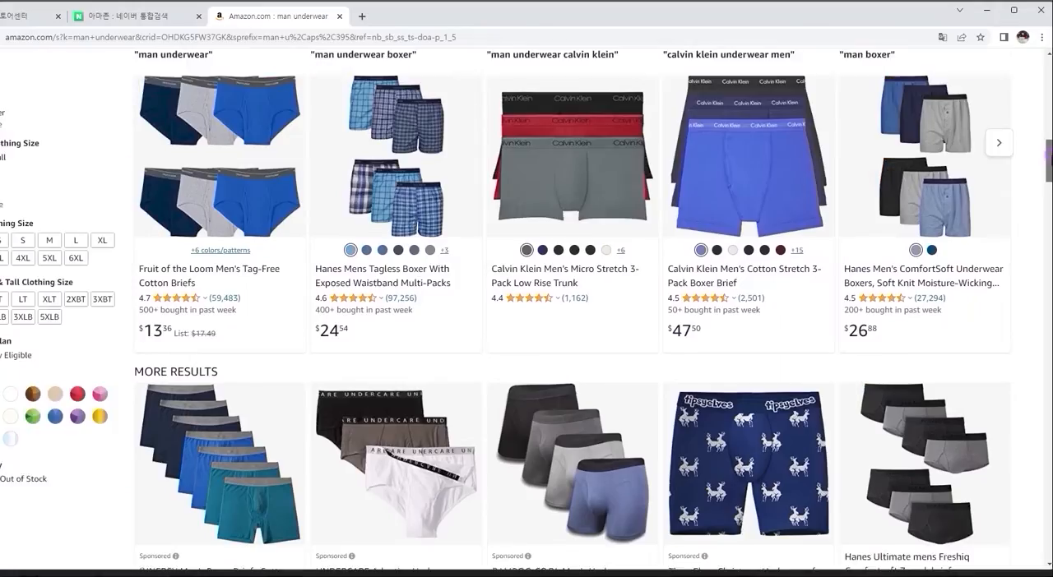
- Examine how men's underwear product photos are presented in the Naver, Amazon and Qoo10 search results
{"action": "scroll", "coordinate": [527, 313], "scroll_direction": "down", "scroll_amount": 5}
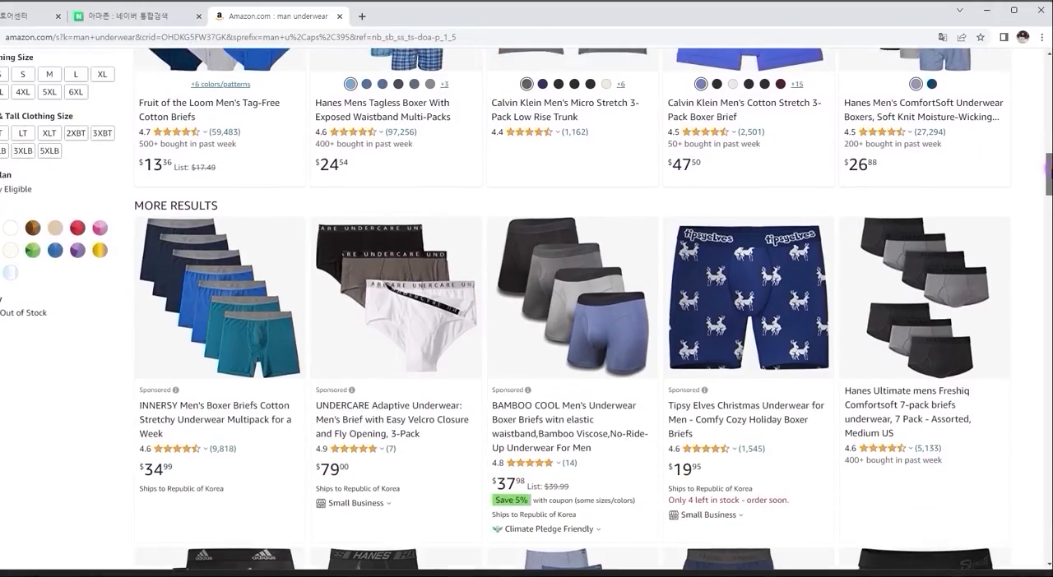
{"action": "scroll", "coordinate": [572, 312], "scroll_direction": "down", "scroll_amount": 10}
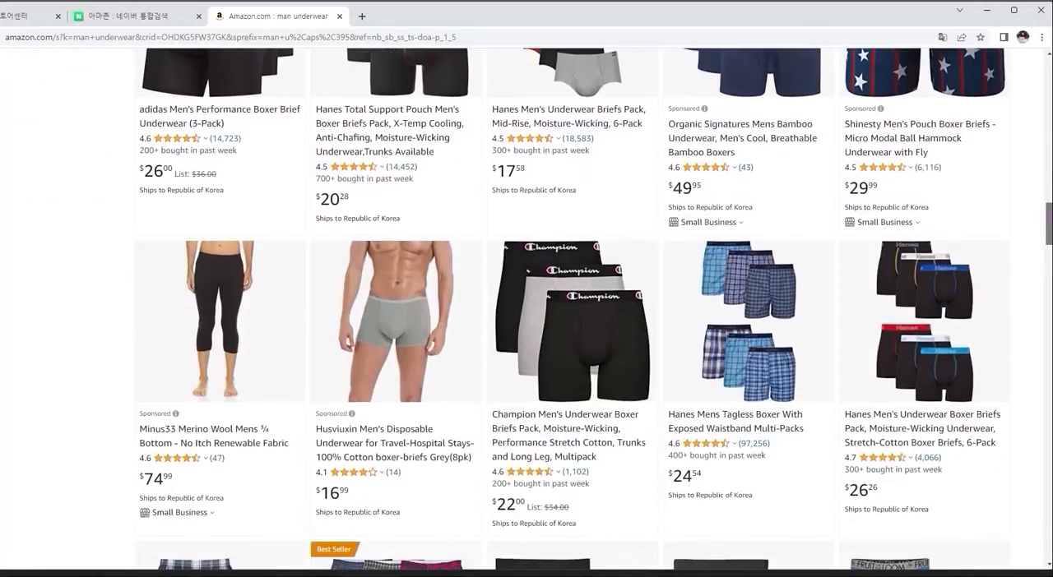
{"action": "scroll", "coordinate": [573, 313], "scroll_direction": "down", "scroll_amount": 6}
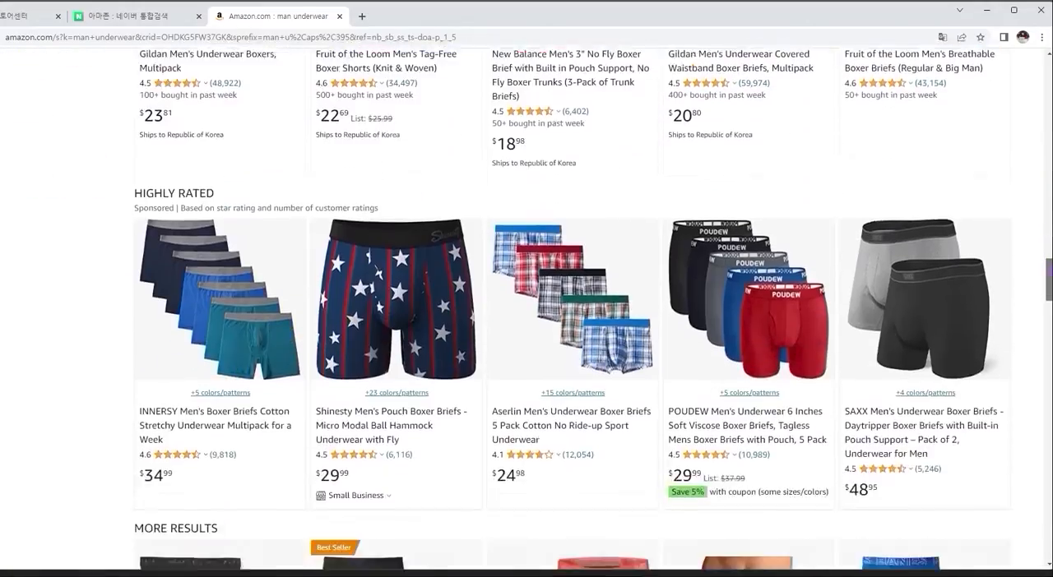
{"action": "scroll", "coordinate": [573, 313], "scroll_direction": "down", "scroll_amount": 8}
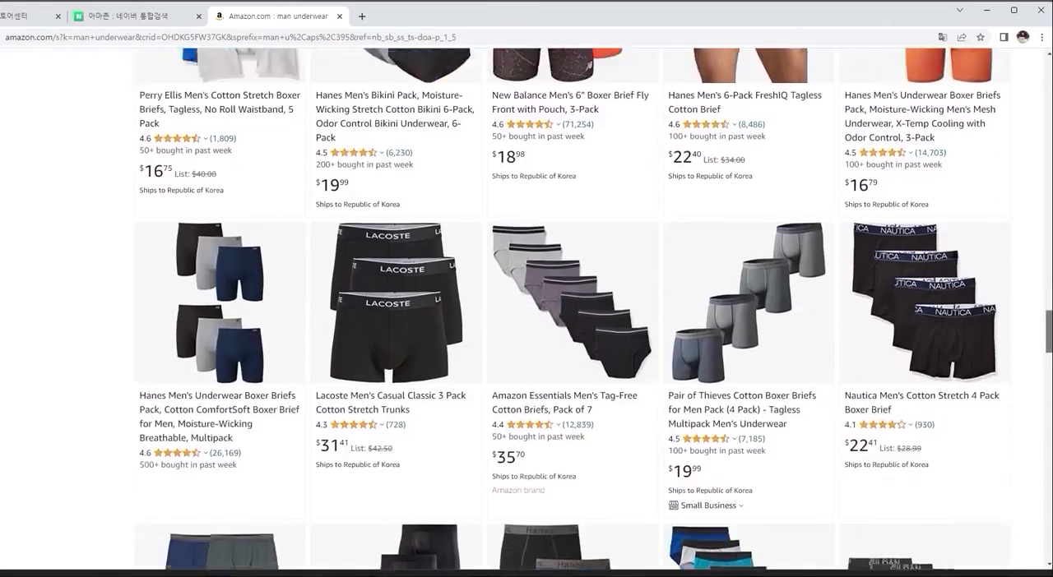
{"action": "scroll", "coordinate": [572, 312], "scroll_direction": "down", "scroll_amount": 7}
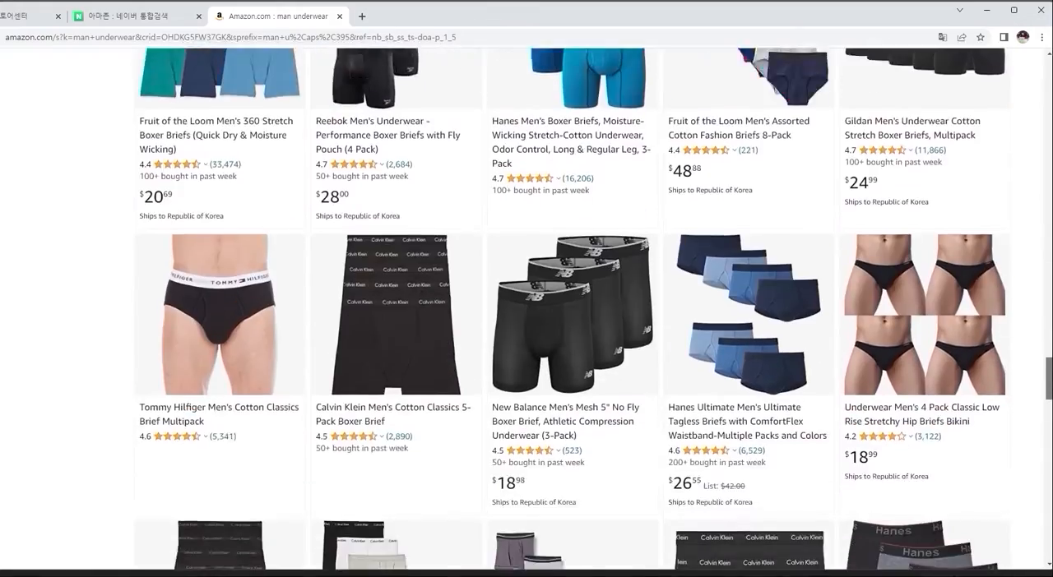
{"action": "scroll", "coordinate": [572, 313], "scroll_direction": "down", "scroll_amount": 3}
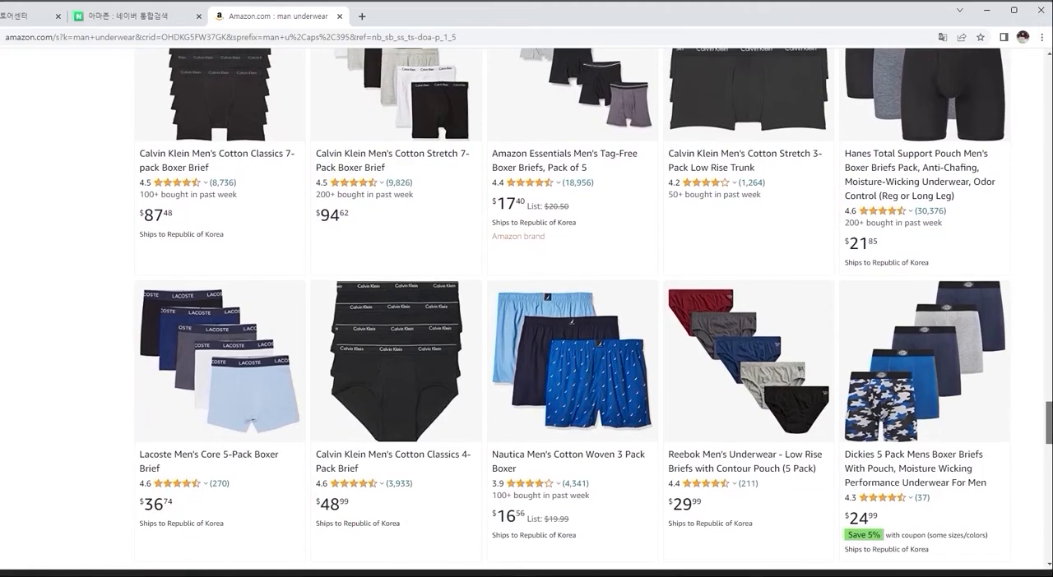
{"action": "scroll", "coordinate": [573, 313], "scroll_direction": "down", "scroll_amount": 4}
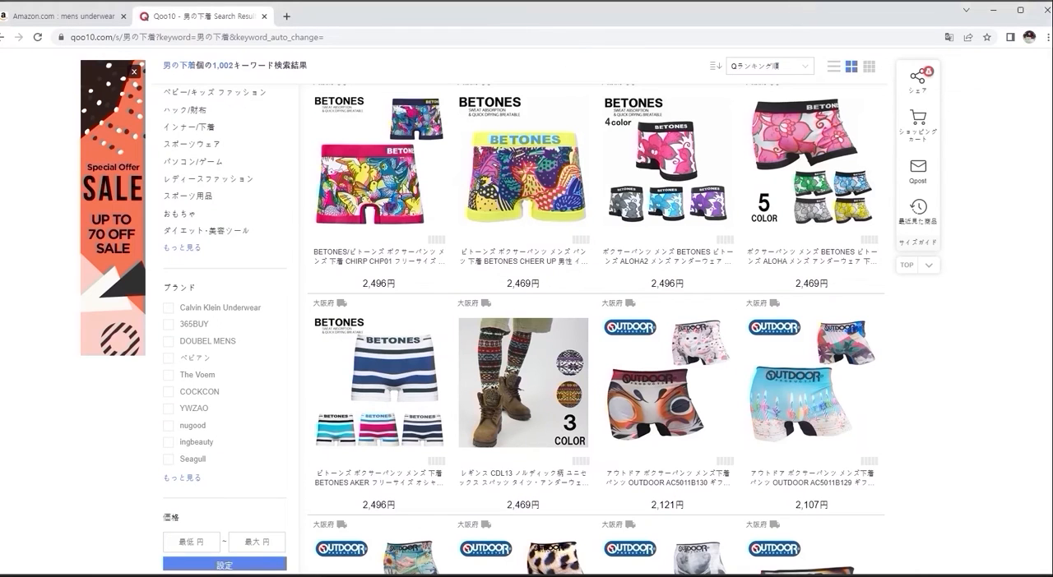
{"action": "scroll", "coordinate": [896, 444], "scroll_direction": "down", "scroll_amount": 10}
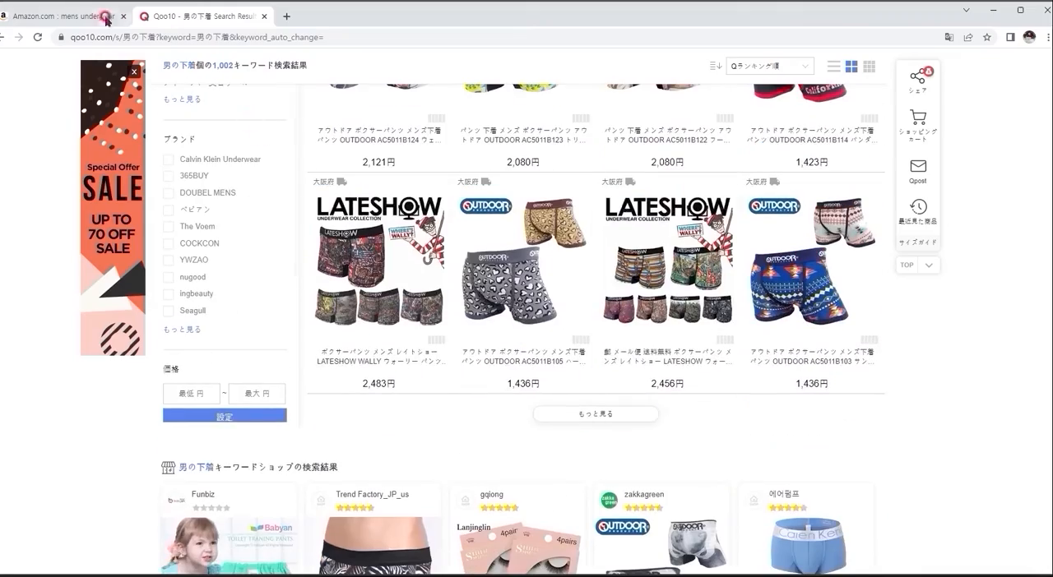
{"action": "left_click", "coordinate": [94, 16]}
{"action": "scroll", "coordinate": [677, 465], "scroll_direction": "down", "scroll_amount": 8}
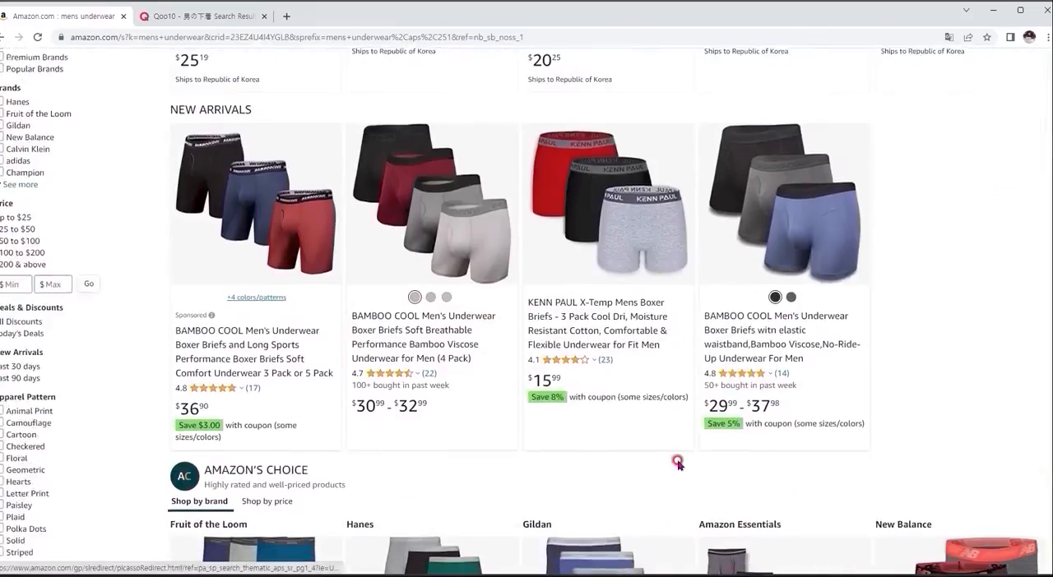
{"action": "scroll", "coordinate": [676, 462], "scroll_direction": "down", "scroll_amount": 10}
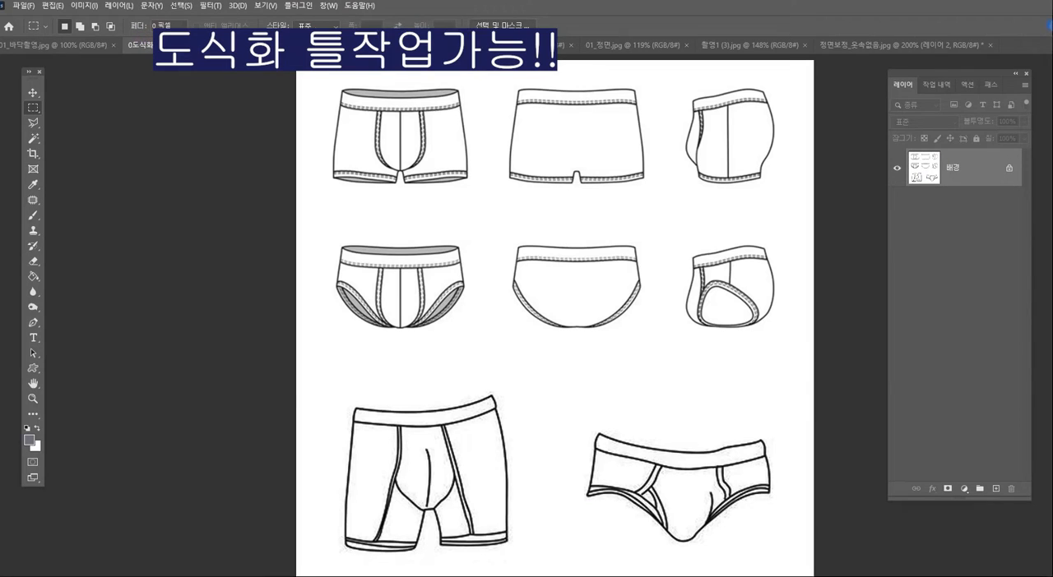
- Review the open example images in Photoshop: the mannequin shots, 정면옷속없음.jpg and 01_정면.jpg
{"action": "left_click", "coordinate": [317, 45]}
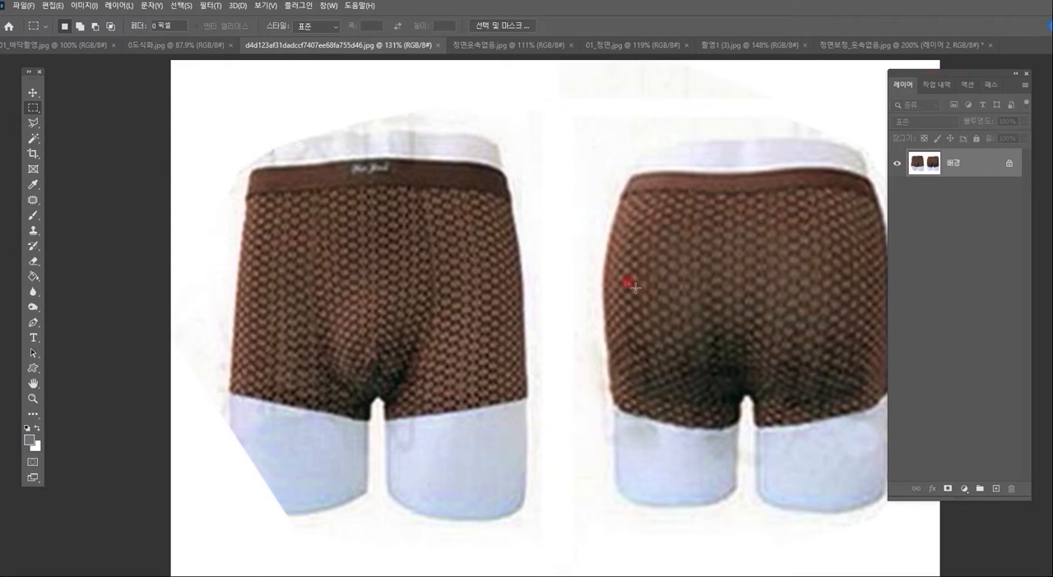
{"action": "left_click_drag", "start_coordinate": [639, 287], "coordinate": [596, 229]}
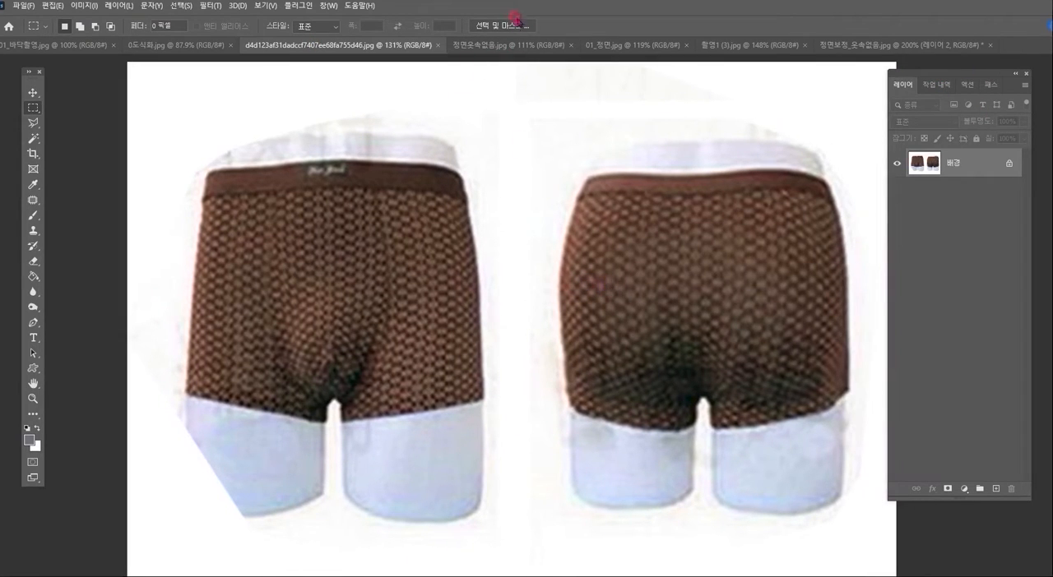
{"action": "left_click", "coordinate": [508, 45]}
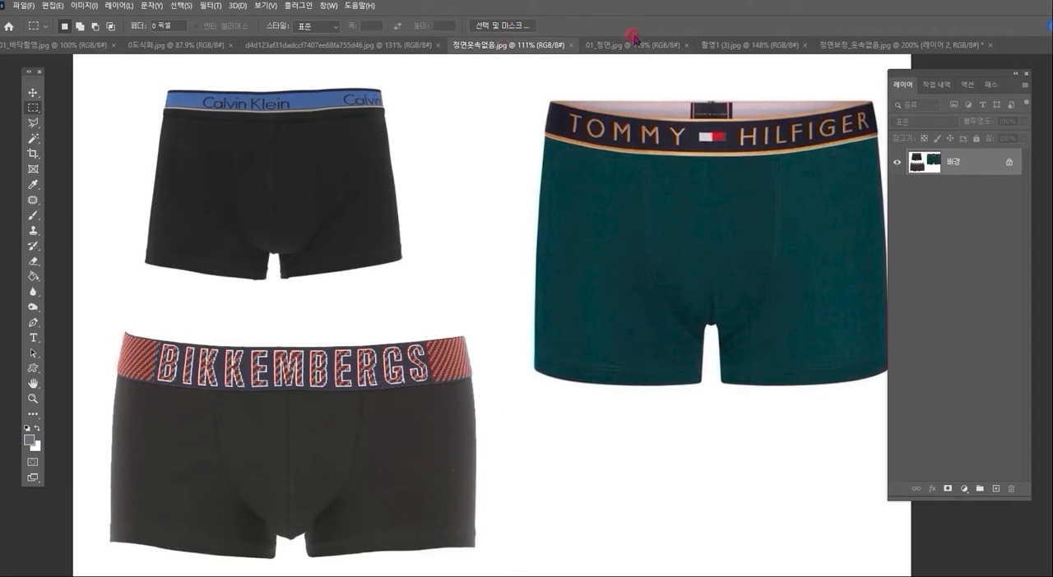
{"action": "left_click", "coordinate": [589, 45]}
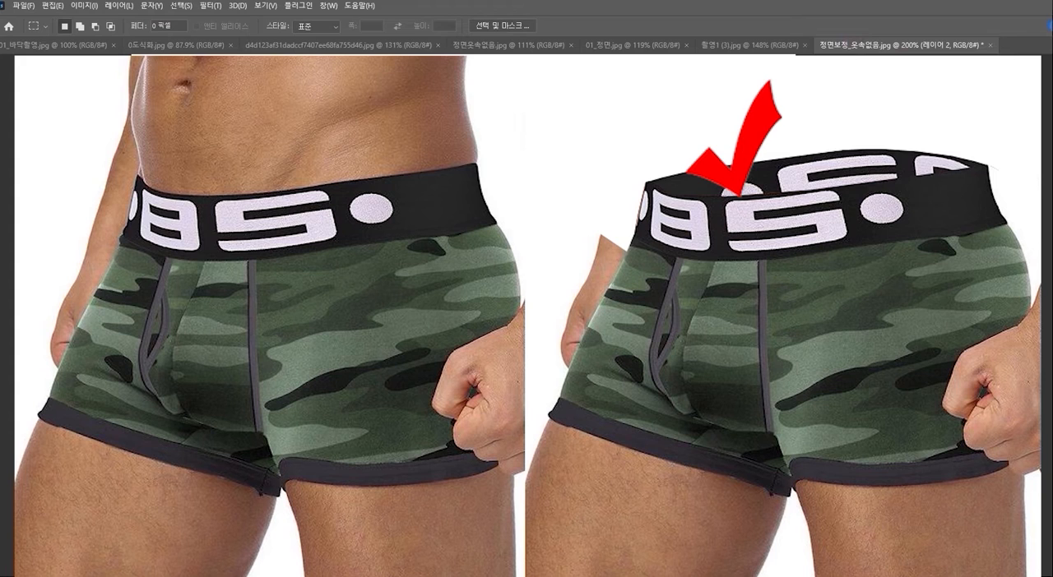
- Compare the stacked boxer briefs with and without the inner back waistband by toggling the visibility of 레이어 1
{"action": "left_click", "coordinate": [898, 170]}
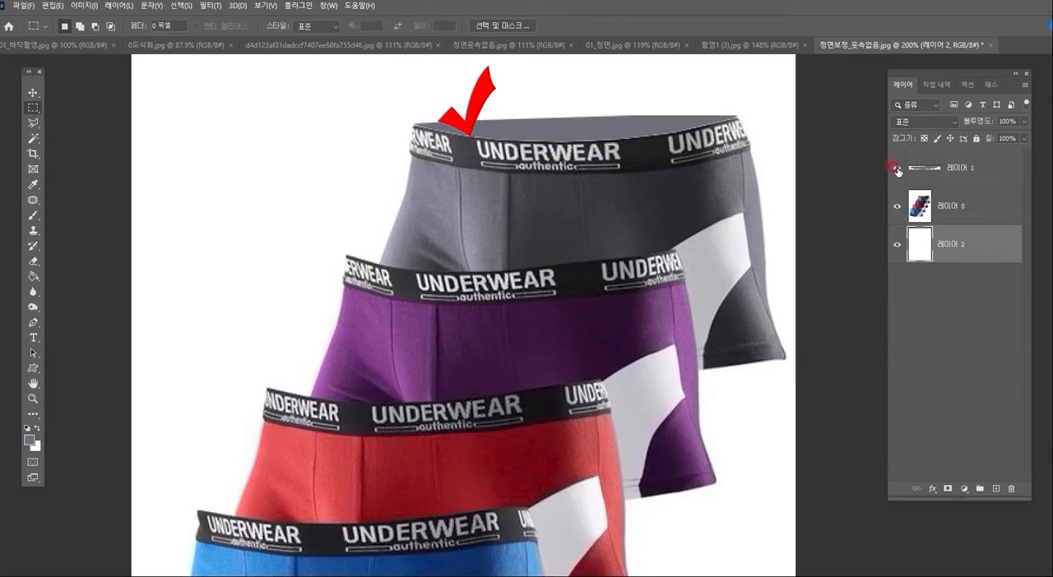
{"action": "left_click", "coordinate": [898, 169]}
{"action": "left_click", "coordinate": [897, 169]}
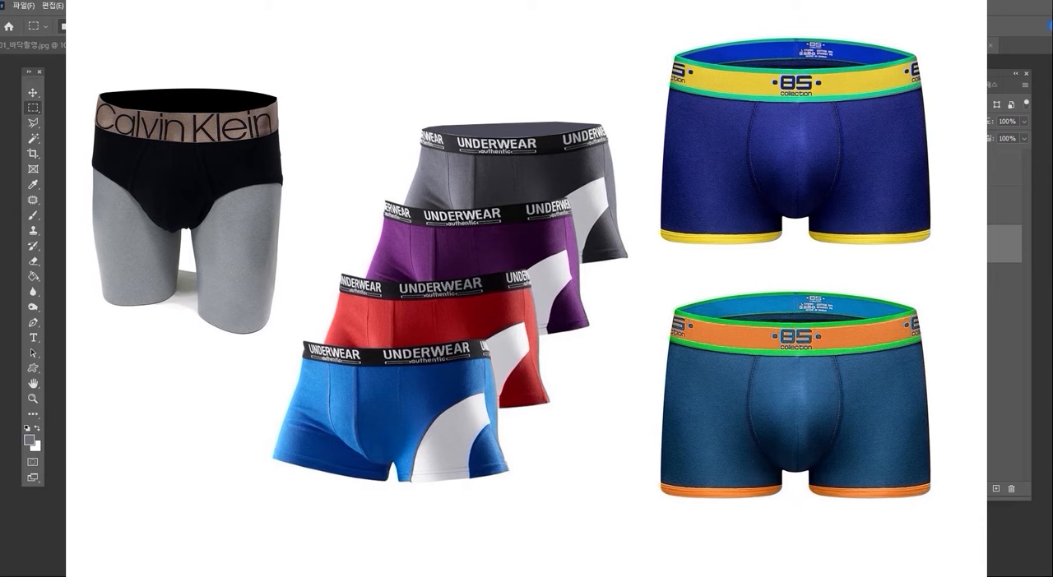
{"action": "key", "text": "ctrl+Tab"}
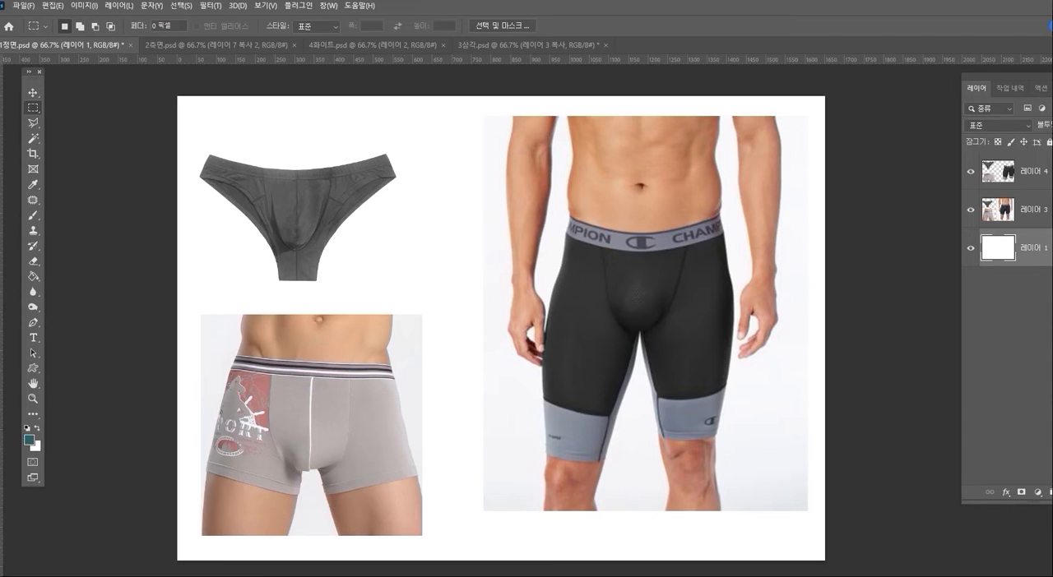
- Hide 레이어 3 with the original model photos in the front-view document, leaving only the underwear cutouts
{"action": "left_click", "coordinate": [970, 210]}
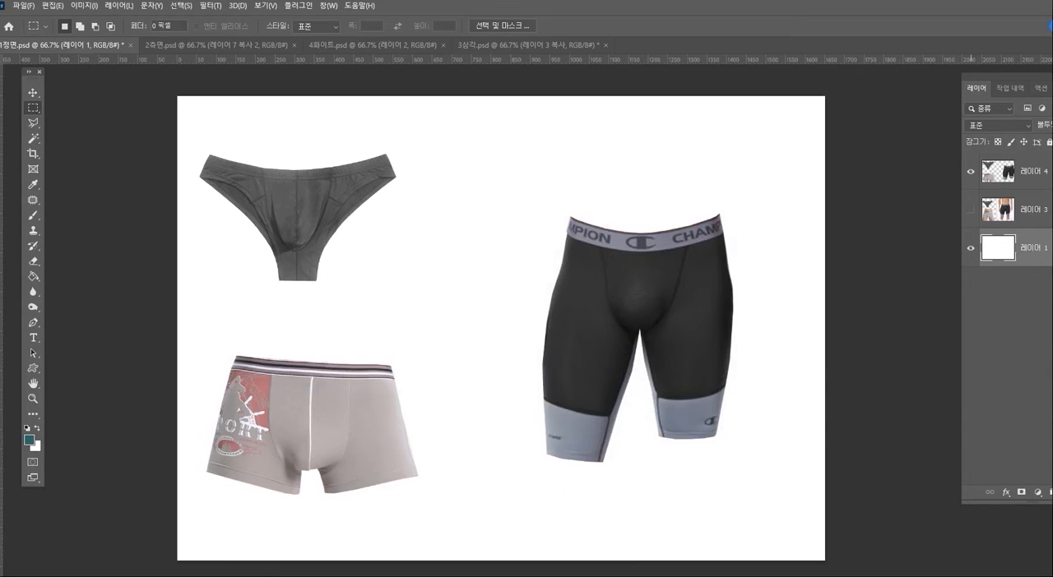
{"action": "left_click", "coordinate": [33, 399]}
{"action": "left_click", "coordinate": [315, 156]}
{"action": "left_click", "coordinate": [304, 194]}
{"action": "left_click_drag", "start_coordinate": [167, 197], "coordinate": [373, 238]}
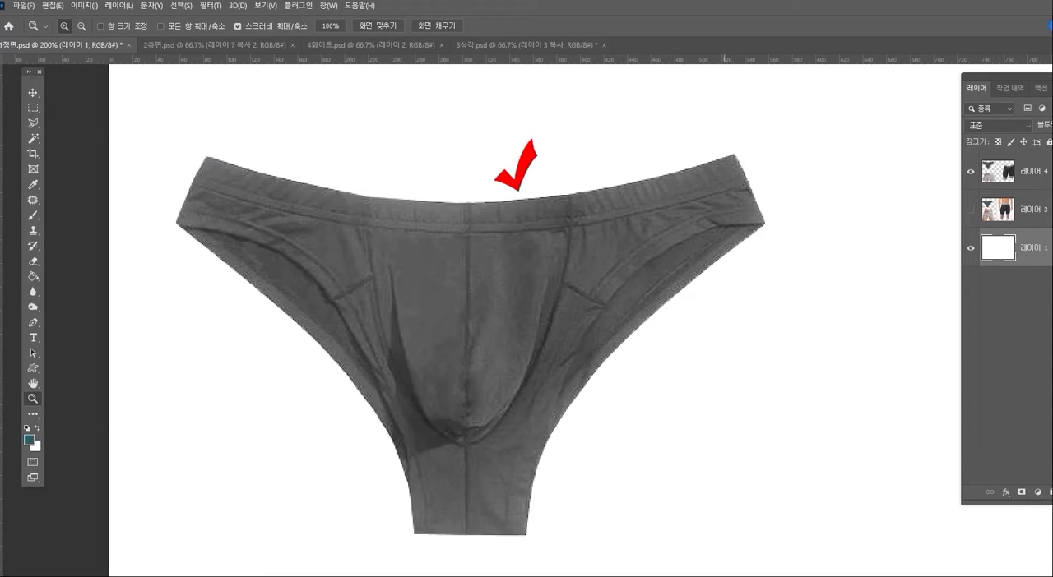
- Outline the upper part of the grey briefs, including the whole waistband, with a Polygonal Lasso selection
{"action": "left_click", "coordinate": [33, 123]}
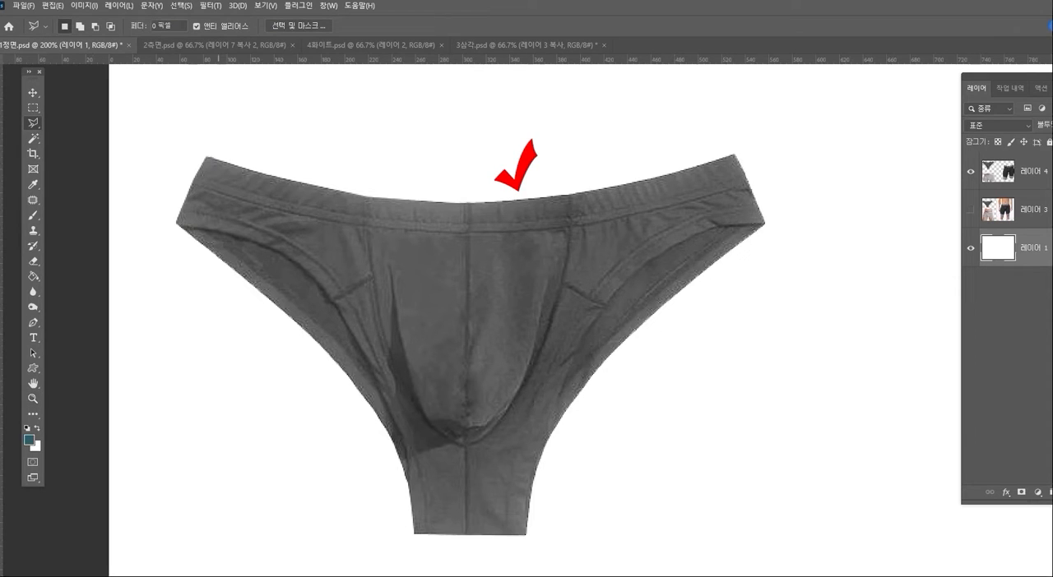
{"action": "left_click", "coordinate": [184, 135]}
{"action": "left_click", "coordinate": [171, 202]}
{"action": "left_click", "coordinate": [430, 268]}
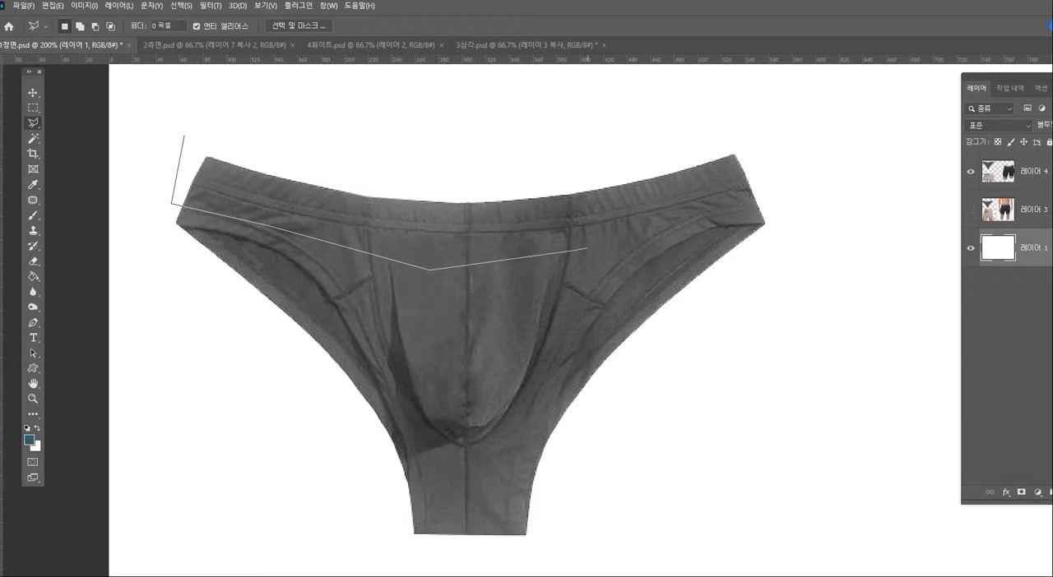
{"action": "left_click", "coordinate": [713, 220]}
{"action": "left_click", "coordinate": [776, 176]}
{"action": "left_click", "coordinate": [756, 110]}
{"action": "left_click", "coordinate": [362, 135]}
{"action": "double_click", "coordinate": [198, 125]}
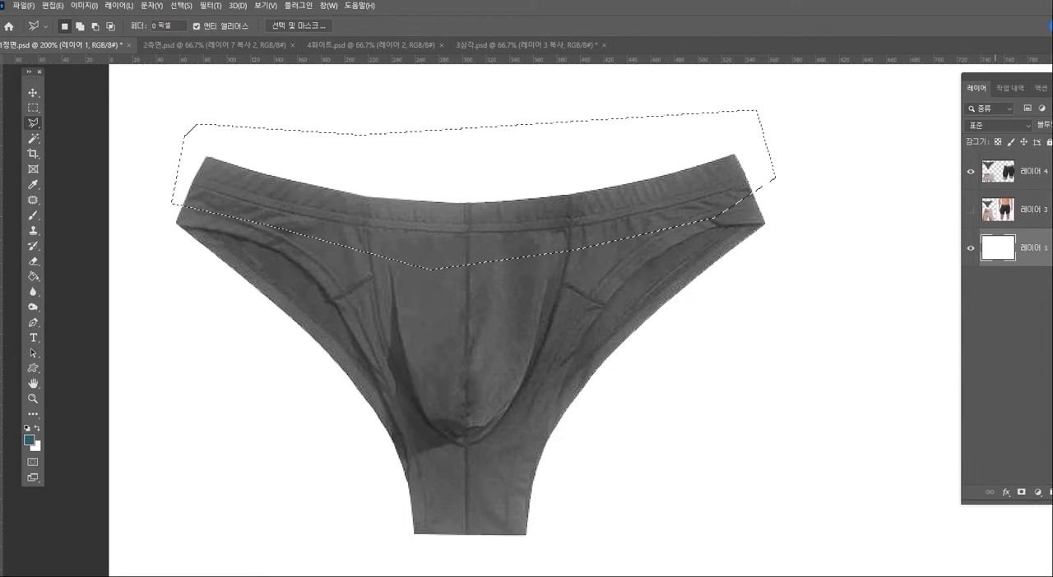
- Copy the selected waistband area from 레이어 4 and paste it as a new layer
{"action": "left_click", "coordinate": [1024, 211]}
{"action": "left_click", "coordinate": [1024, 173]}
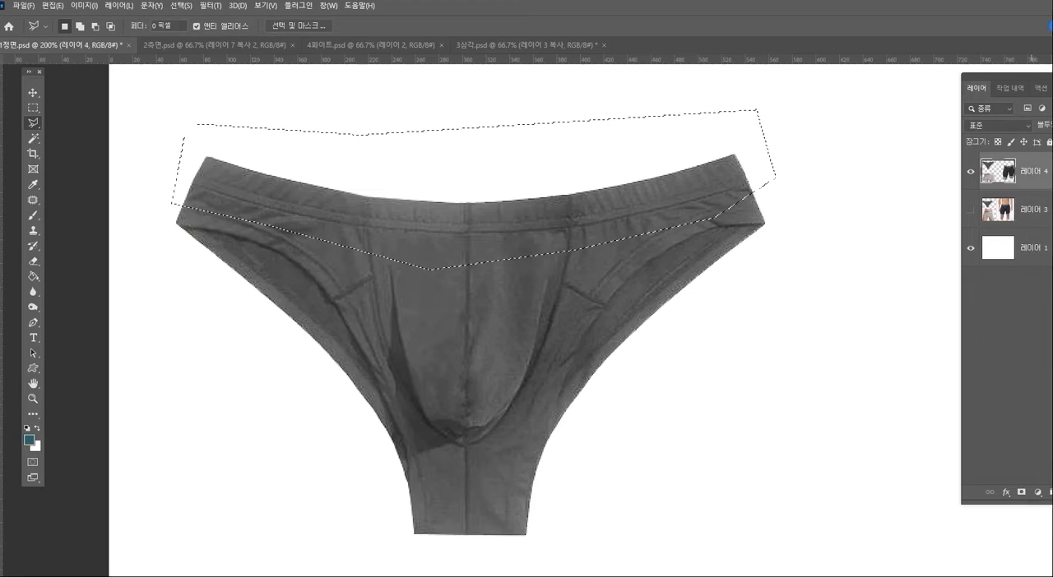
{"action": "key", "text": "ctrl+c"}
{"action": "key", "text": "ctrl+v"}
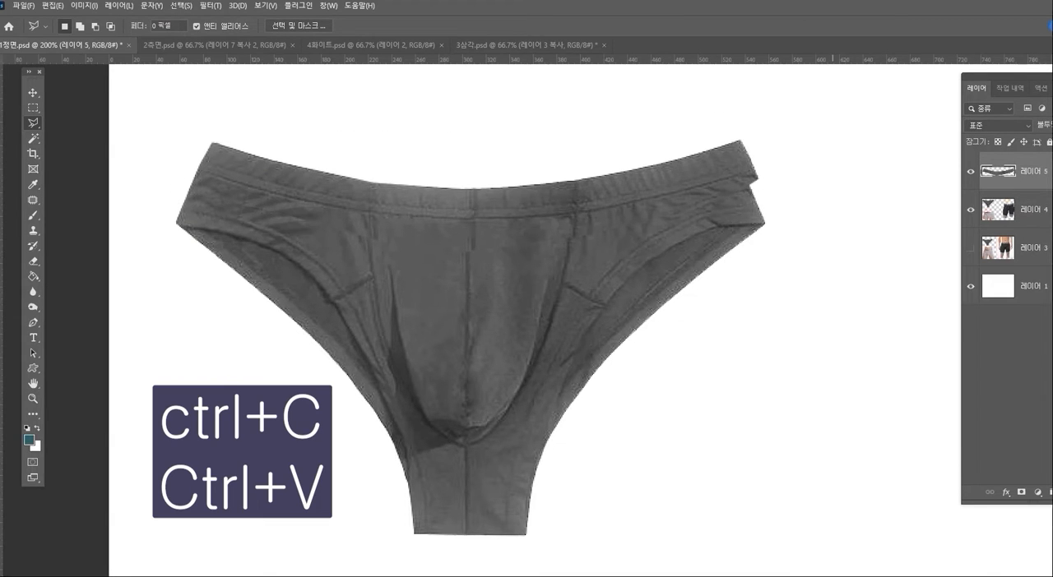
- Align the pasted waistband with the original at about X 304.5, Y 194 px and place its layer below 레이어 4
{"action": "key", "text": "ctrl+t"}
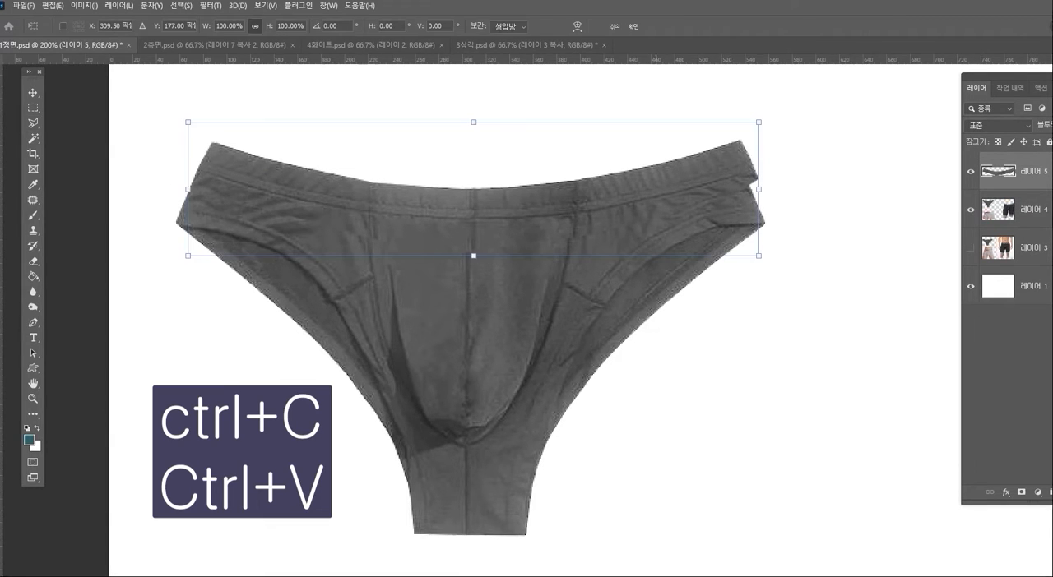
{"action": "mouse_move", "coordinate": [595, 152]}
{"action": "left_mouse_down"}
{"action": "mouse_move", "coordinate": [588, 96]}
{"action": "mouse_move", "coordinate": [589, 172]}
{"action": "left_mouse_up"}
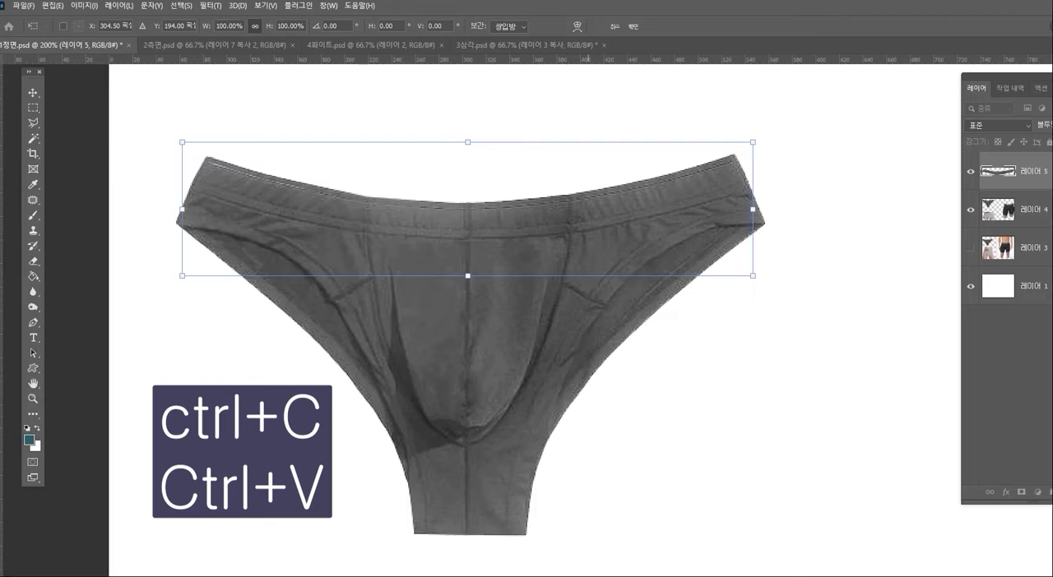
{"action": "key", "text": "Return"}
{"action": "key", "text": "l"}
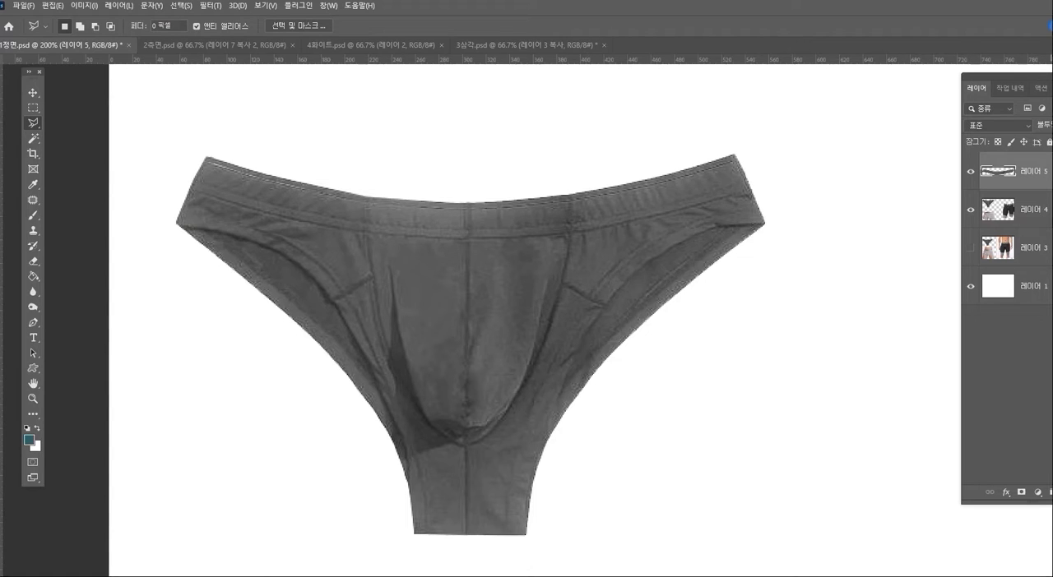
{"action": "left_click_drag", "start_coordinate": [1022, 76], "coordinate": [950, 60]}
{"action": "left_click_drag", "start_coordinate": [978, 165], "coordinate": [978, 201]}
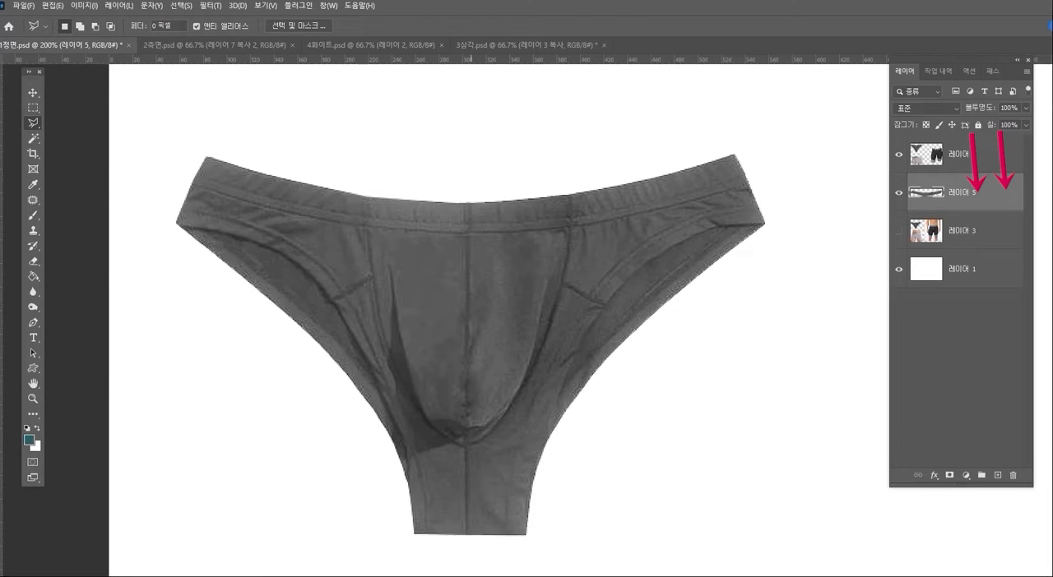
- Warp the waistband copy on 레이어 5 upward in the middle and adjust its sides to form the inner back waistband
{"action": "key", "text": "ctrl+t"}
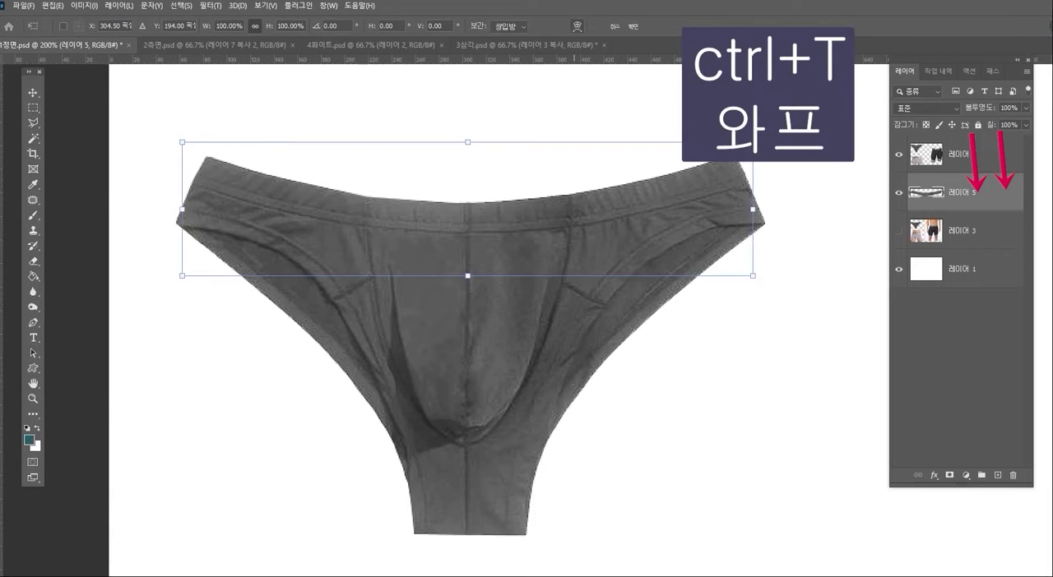
{"action": "left_click", "coordinate": [576, 26]}
{"action": "left_click_drag", "start_coordinate": [496, 205], "coordinate": [493, 180]}
{"action": "left_click_drag", "start_coordinate": [378, 191], "coordinate": [316, 174]}
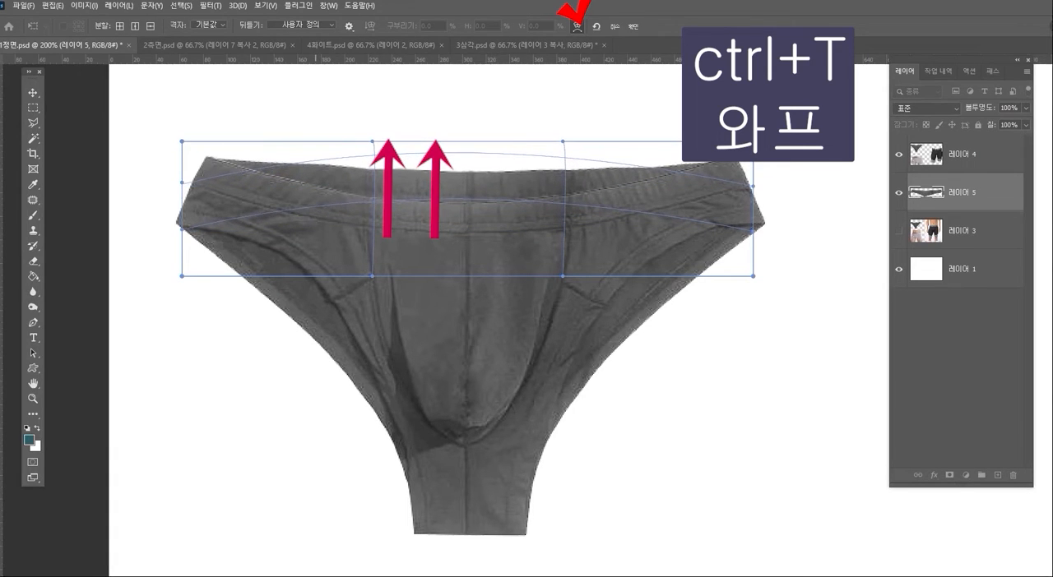
{"action": "left_click_drag", "start_coordinate": [600, 176], "coordinate": [661, 165]}
{"action": "left_click_drag", "start_coordinate": [588, 172], "coordinate": [588, 169]}
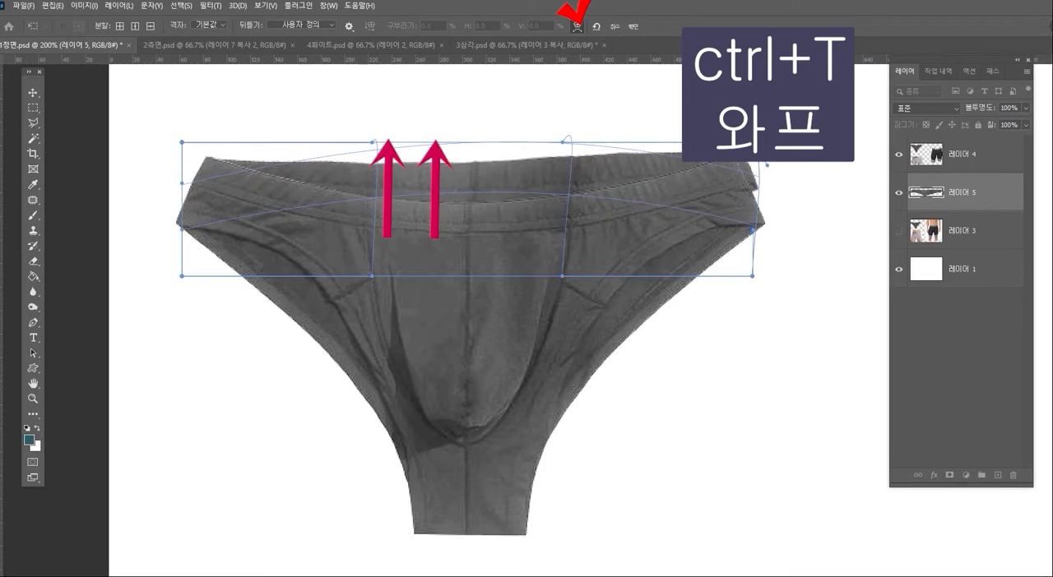
{"action": "left_click_drag", "start_coordinate": [691, 170], "coordinate": [691, 165]}
{"action": "left_click_drag", "start_coordinate": [329, 171], "coordinate": [330, 166]}
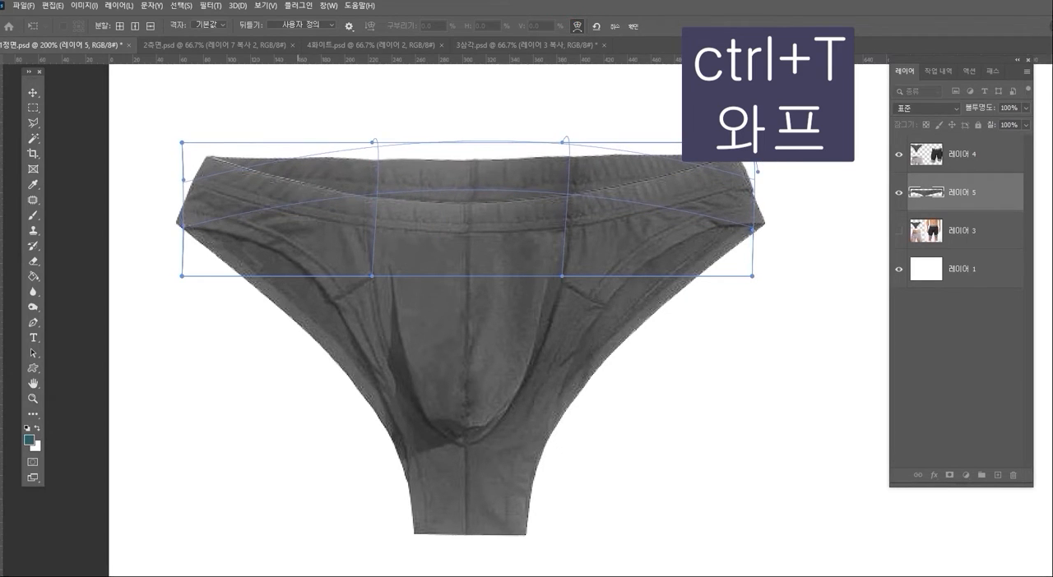
{"action": "key", "text": "Return"}
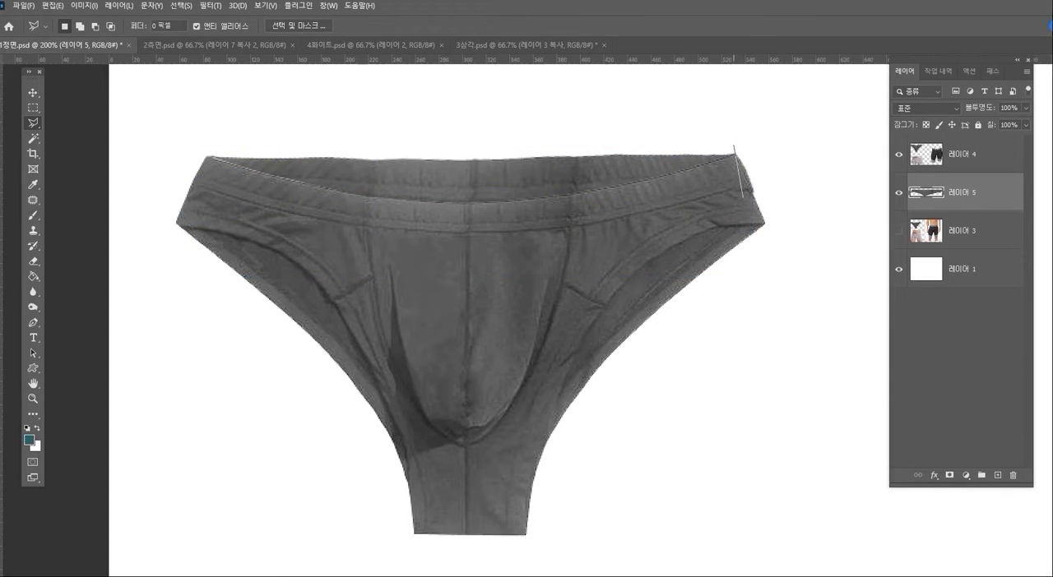
- Select and delete the excess of the warped waistband copy sticking out at the briefs' right edge
{"action": "left_click", "coordinate": [778, 192]}
{"action": "double_click", "coordinate": [756, 207]}
{"action": "key", "text": "Delete"}
- Darken the briefs' inner back waistband on 레이어 5 with Curves, mapping input 139 to output 106
{"action": "key", "text": "ctrl+m"}
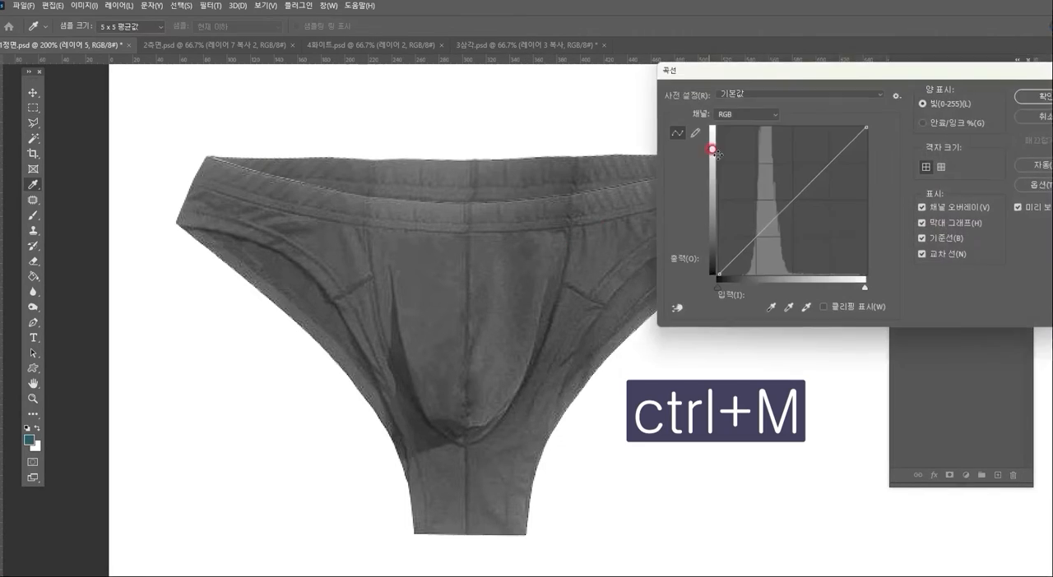
{"action": "left_click_drag", "start_coordinate": [789, 209], "coordinate": [799, 213]}
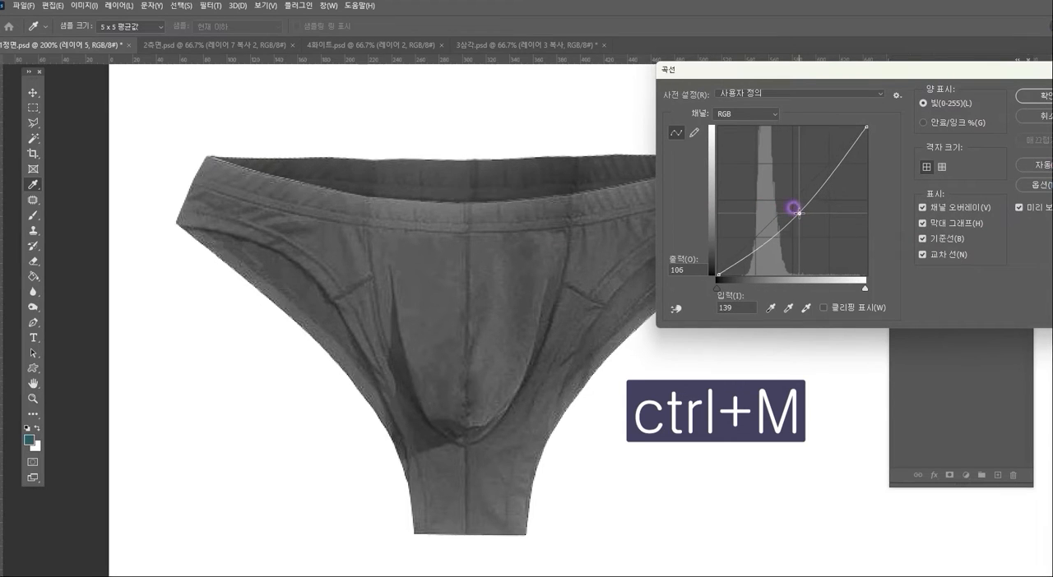
{"action": "left_click", "coordinate": [1019, 95]}
{"action": "key", "text": "l"}
- Outline the grey boxer briefs' striped waistband and the area just below it on 레이어 4 with a polygonal lasso selection
{"action": "left_click", "coordinate": [33, 399]}
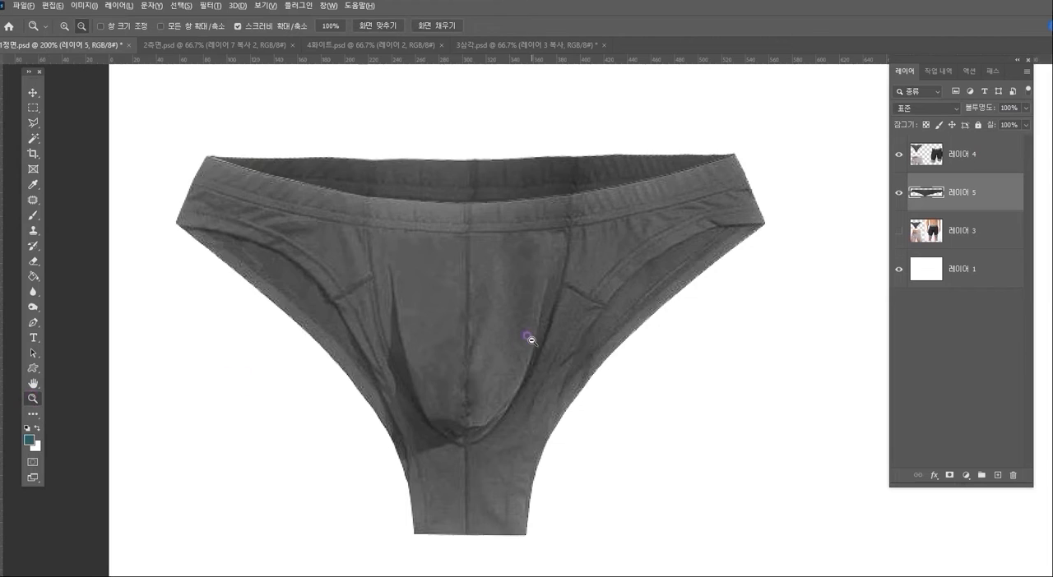
{"action": "left_click", "coordinate": [529, 338], "text": "alt"}
{"action": "left_click_drag", "start_coordinate": [534, 357], "coordinate": [478, 280]}
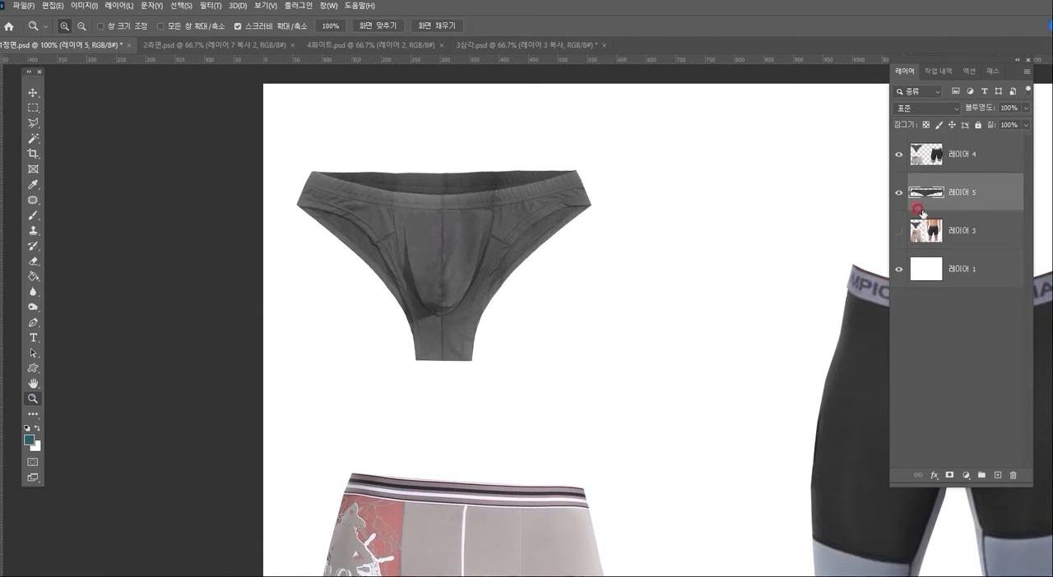
{"action": "left_click_drag", "start_coordinate": [590, 333], "coordinate": [611, 192]}
{"action": "left_click", "coordinate": [483, 326]}
{"action": "left_click_drag", "start_coordinate": [491, 330], "coordinate": [573, 324]}
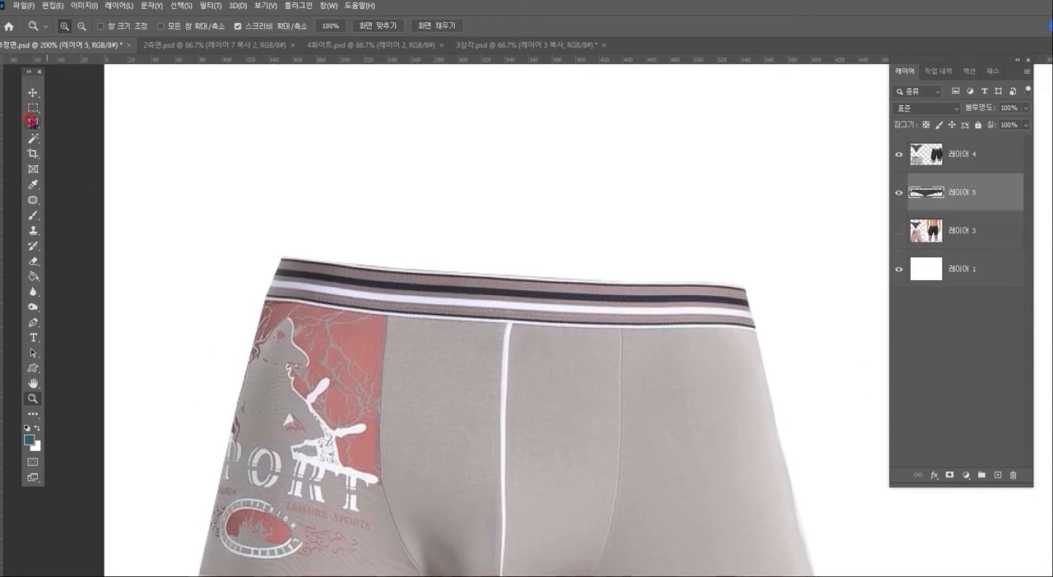
{"action": "left_click", "coordinate": [33, 123]}
{"action": "left_click_drag", "start_coordinate": [537, 380], "coordinate": [542, 355]}
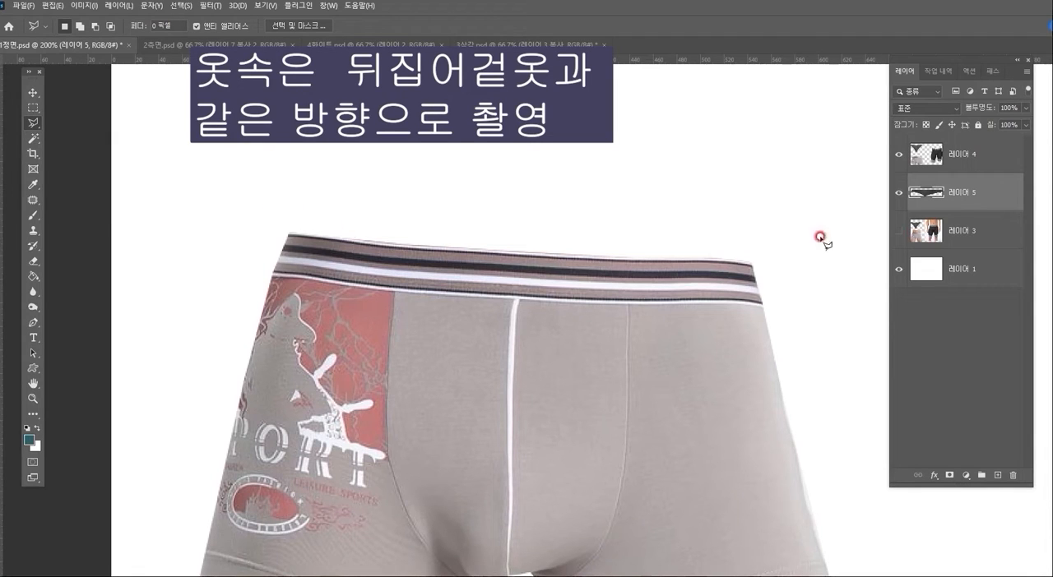
{"action": "left_click", "coordinate": [953, 227]}
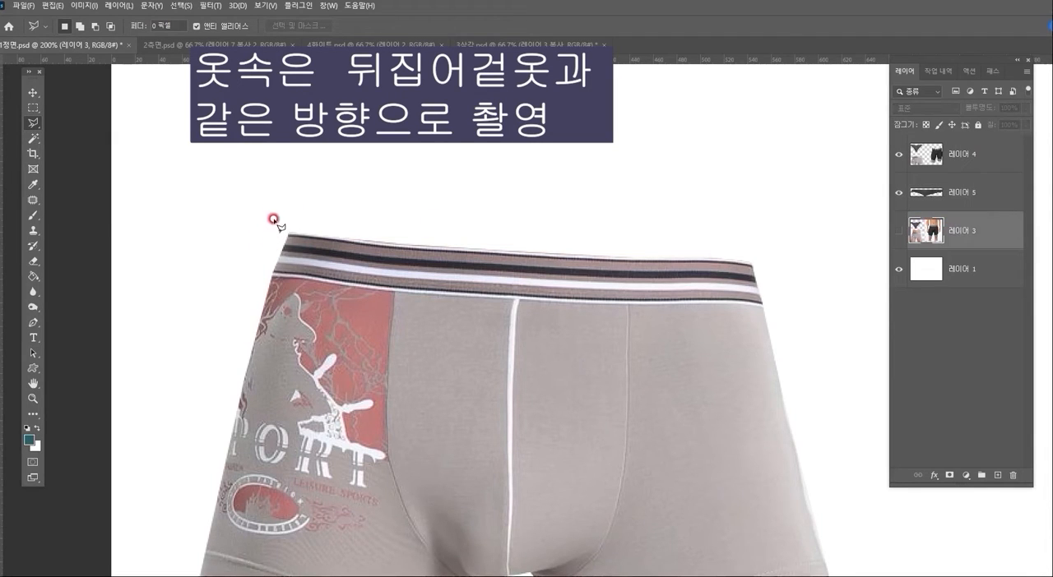
{"action": "left_click", "coordinate": [955, 155]}
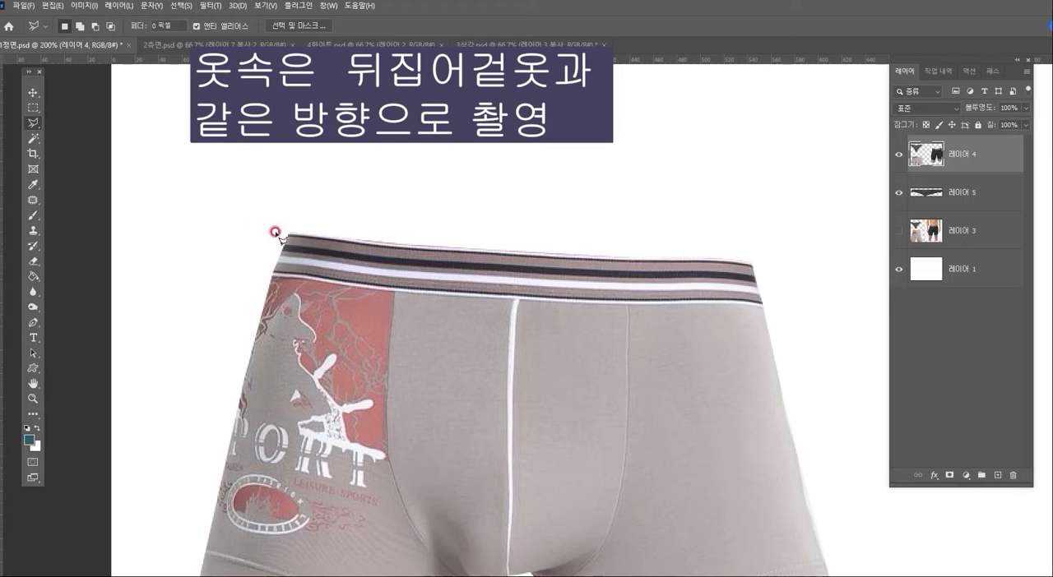
{"action": "left_click", "coordinate": [251, 216]}
{"action": "left_click", "coordinate": [268, 350]}
{"action": "left_click", "coordinate": [645, 364]}
{"action": "left_click", "coordinate": [790, 352]}
{"action": "left_click", "coordinate": [777, 238]}
{"action": "left_click", "coordinate": [542, 193]}
{"action": "double_click", "coordinate": [300, 187]}
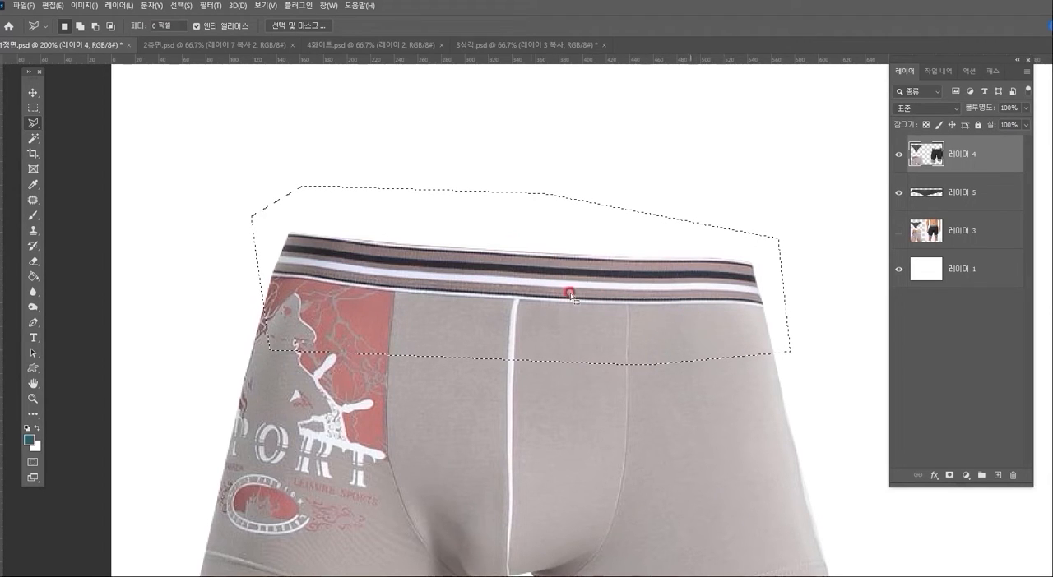
- Copy the selected striped waistband to a new layer, align it with the original at about X 344, Y 719 px, and place it below 레이어 4
{"action": "key", "text": "ctrl+j"}
{"action": "left_click_drag", "start_coordinate": [684, 319], "coordinate": [685, 296]}
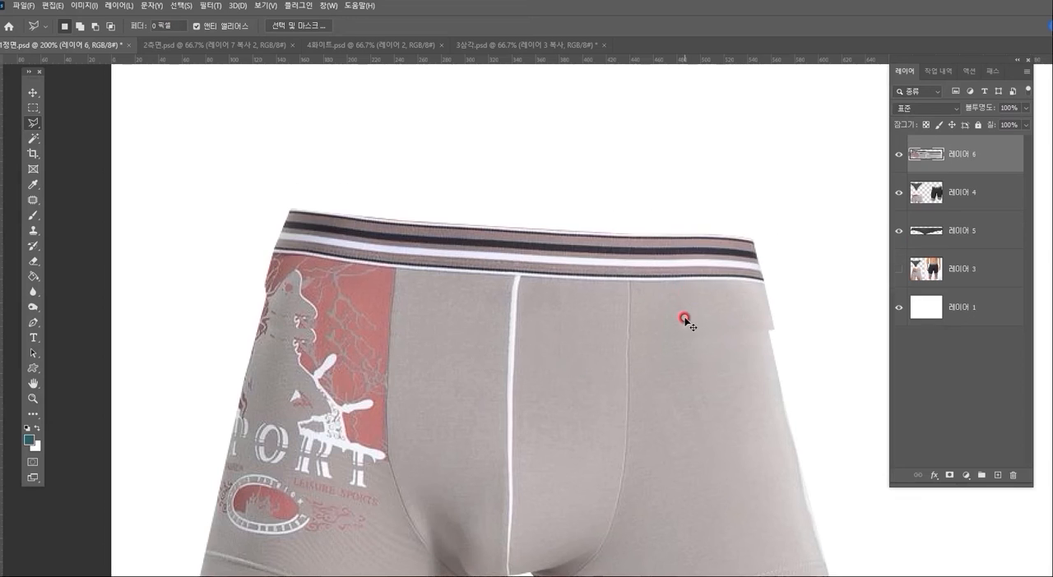
{"action": "left_click_drag", "start_coordinate": [610, 266], "coordinate": [606, 290]}
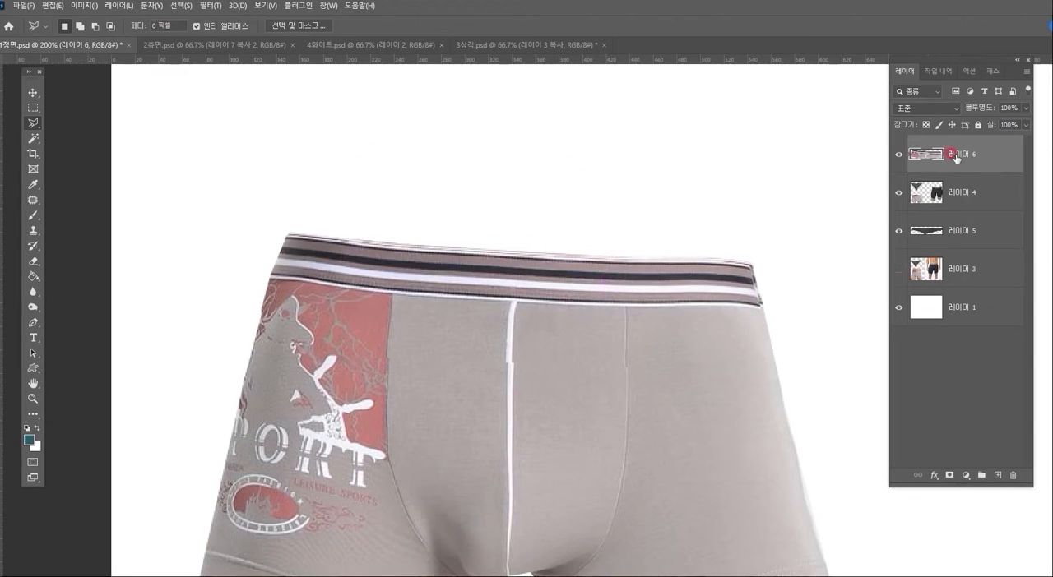
{"action": "left_click_drag", "start_coordinate": [961, 160], "coordinate": [957, 210]}
{"action": "left_click", "coordinate": [655, 310]}
- Warp the striped waistband copy on 레이어 6 upward in the middle and fit its right end to form the inner back waistband
{"action": "key", "text": "ctrl+t"}
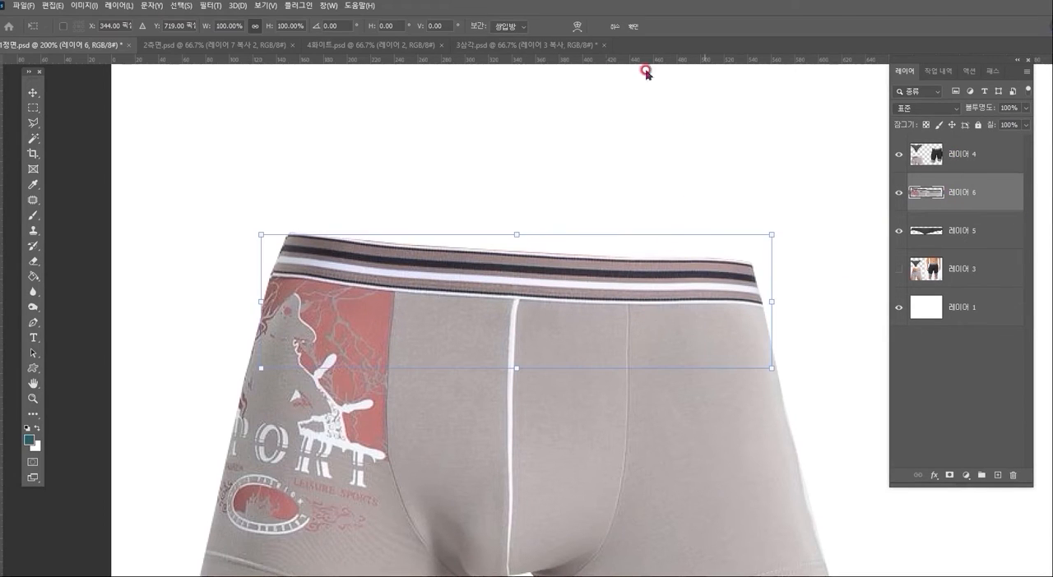
{"action": "left_click", "coordinate": [579, 25]}
{"action": "left_click_drag", "start_coordinate": [507, 245], "coordinate": [522, 235]}
{"action": "left_click_drag", "start_coordinate": [637, 247], "coordinate": [640, 242]}
{"action": "left_click_drag", "start_coordinate": [540, 240], "coordinate": [474, 238]}
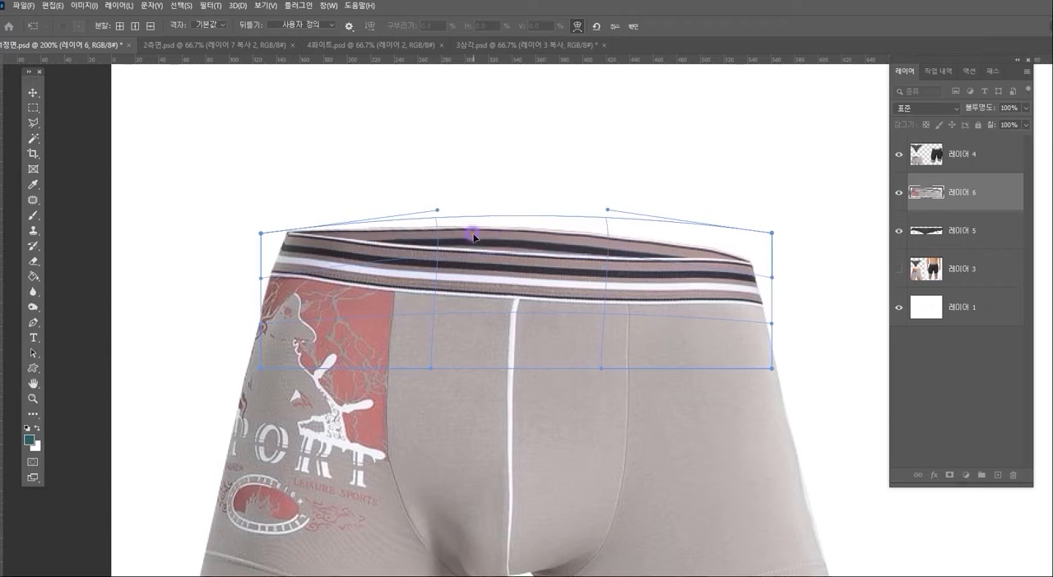
{"action": "left_click_drag", "start_coordinate": [658, 245], "coordinate": [666, 250]}
{"action": "left_click_drag", "start_coordinate": [765, 266], "coordinate": [766, 267]}
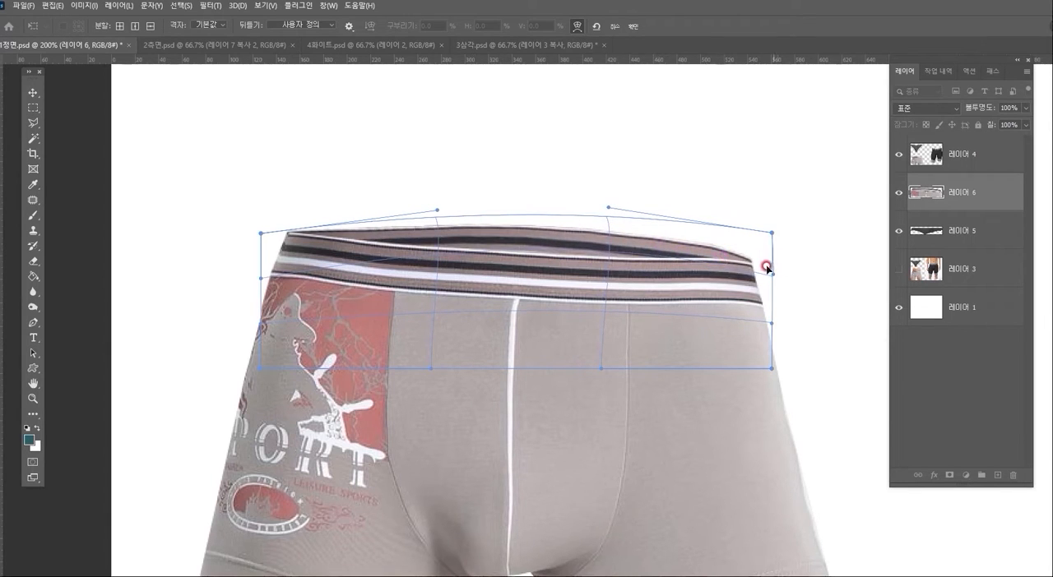
{"action": "double_click", "coordinate": [717, 272]}
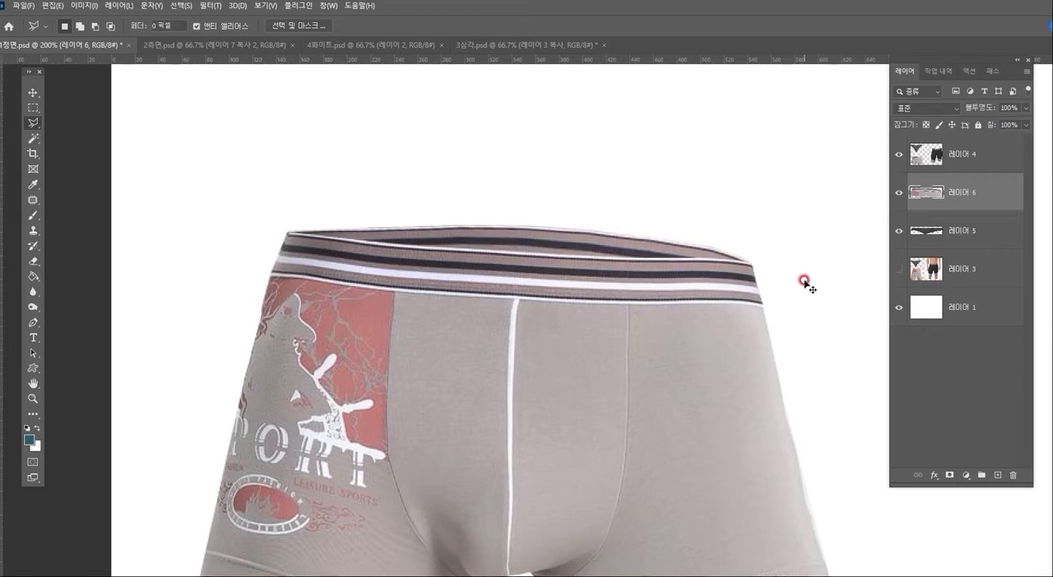
- Darken the striped inner waistband on 레이어 6 with Curves, mapping input 140 to output 100
{"action": "key", "text": "ctrl+m"}
{"action": "left_click_drag", "start_coordinate": [810, 197], "coordinate": [800, 217]}
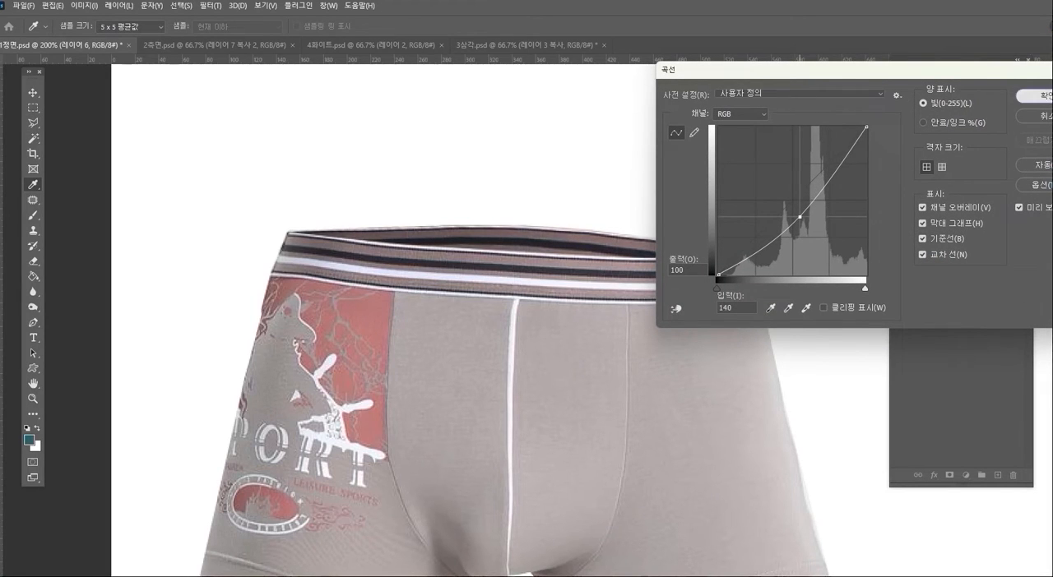
{"action": "left_click", "coordinate": [1034, 95]}
- Outline the black Champion shorts' waistband area with a polygonal lasso selection and make 레이어 4 active
{"action": "left_click", "coordinate": [34, 398]}
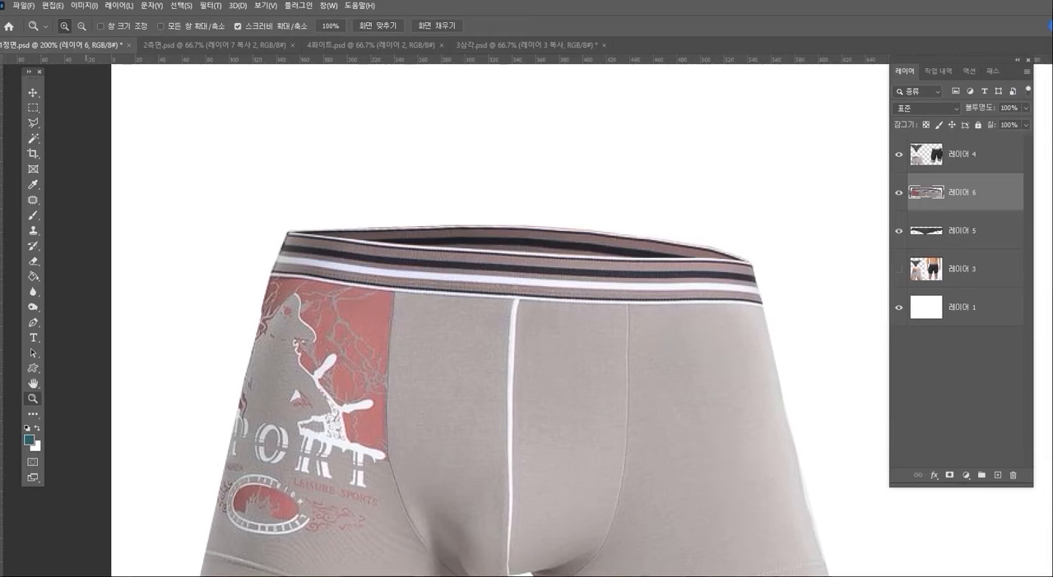
{"action": "left_click", "coordinate": [507, 363], "text": "alt"}
{"action": "mouse_move", "coordinate": [834, 371]}
{"action": "left_mouse_down"}
{"action": "mouse_move", "coordinate": [782, 326]}
{"action": "mouse_move", "coordinate": [695, 318]}
{"action": "mouse_move", "coordinate": [411, 479]}
{"action": "left_mouse_up"}
{"action": "left_click", "coordinate": [33, 123]}
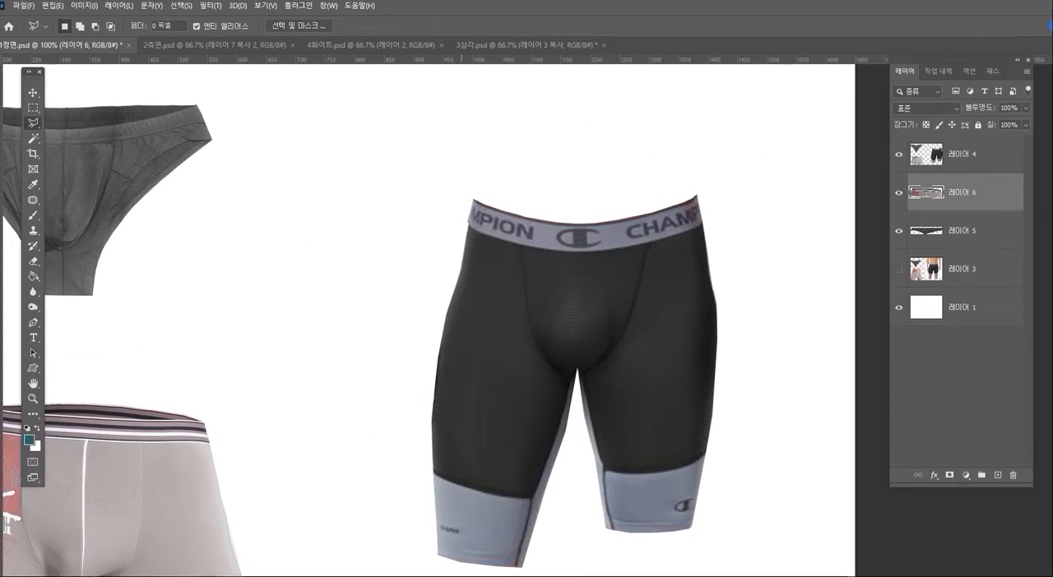
{"action": "left_click", "coordinate": [452, 272]}
{"action": "left_click", "coordinate": [534, 292]}
{"action": "left_click", "coordinate": [709, 167]}
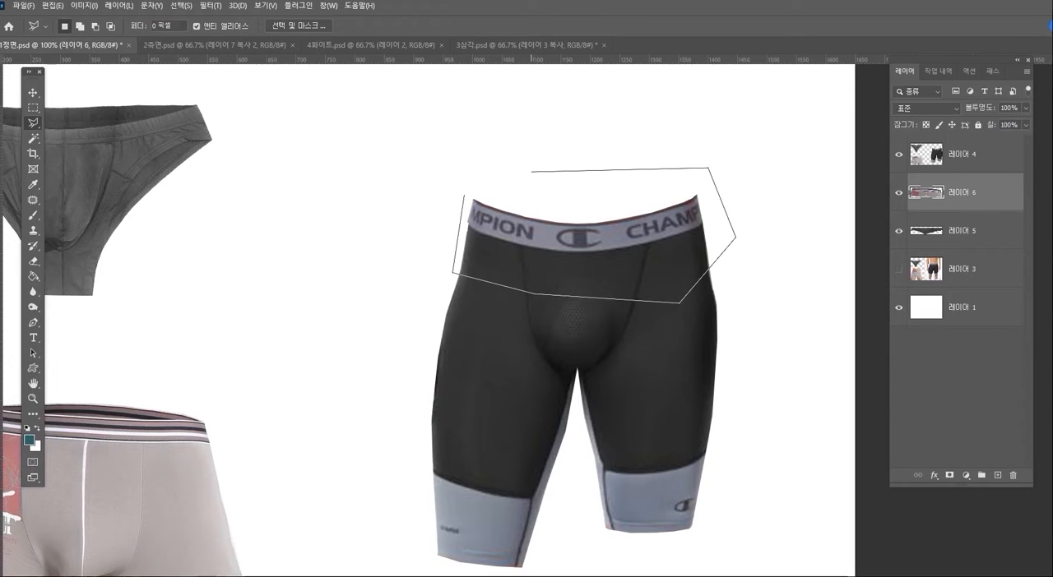
{"action": "double_click", "coordinate": [471, 176]}
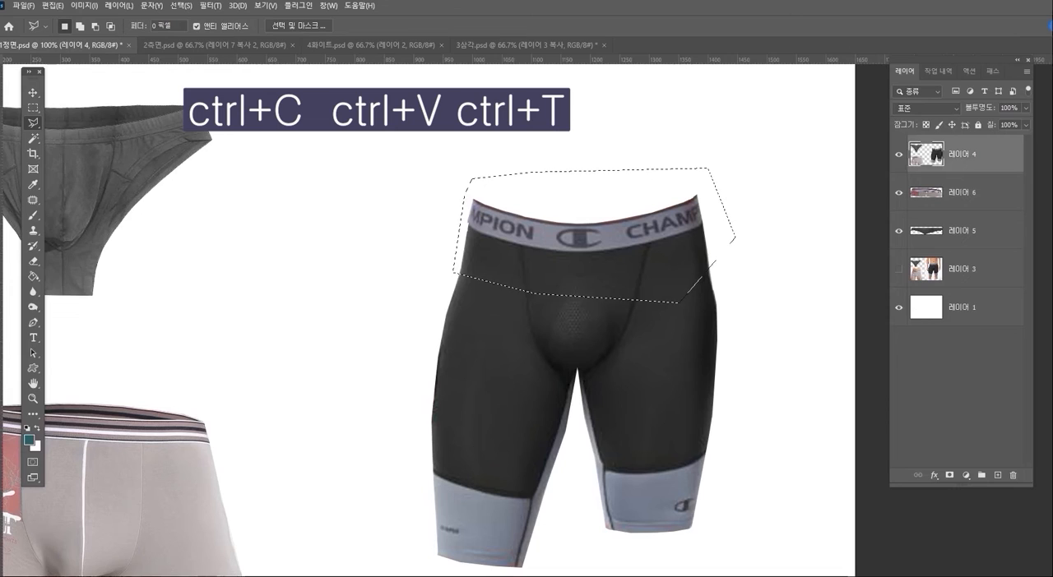
- Paste a copy of the Champion waistband, align it with the original at about X 1187.5, Y 391 px, and place its layer below 레이어 4
{"action": "key", "text": "ctrl+c"}
{"action": "key", "text": "ctrl+v"}
{"action": "key", "text": "ctrl+t"}
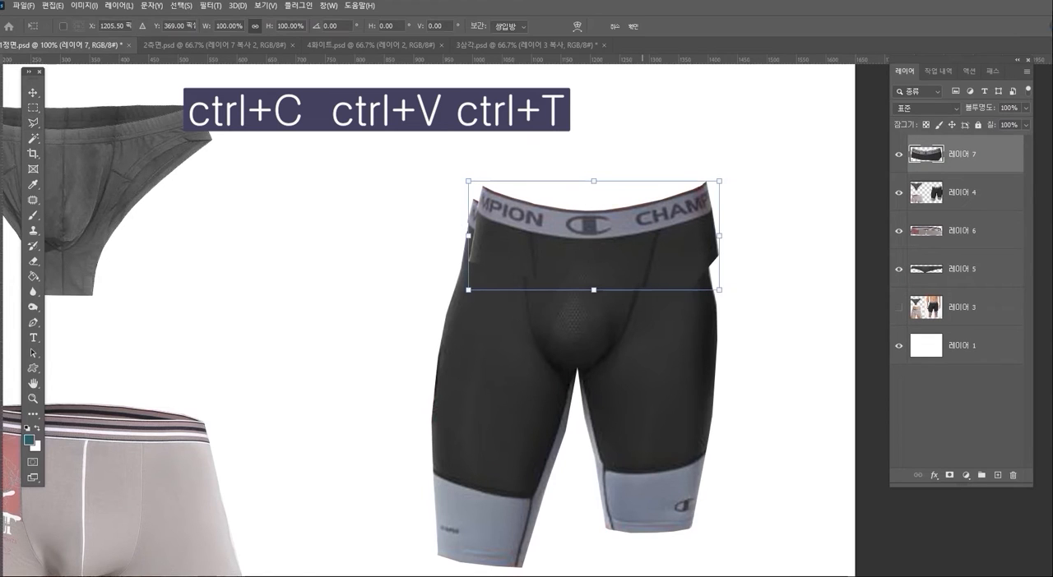
{"action": "right_click", "coordinate": [643, 232]}
{"action": "key", "text": "Escape"}
{"action": "left_click_drag", "start_coordinate": [668, 194], "coordinate": [653, 211]}
{"action": "key", "text": "Return"}
{"action": "left_click_drag", "start_coordinate": [971, 155], "coordinate": [970, 209]}
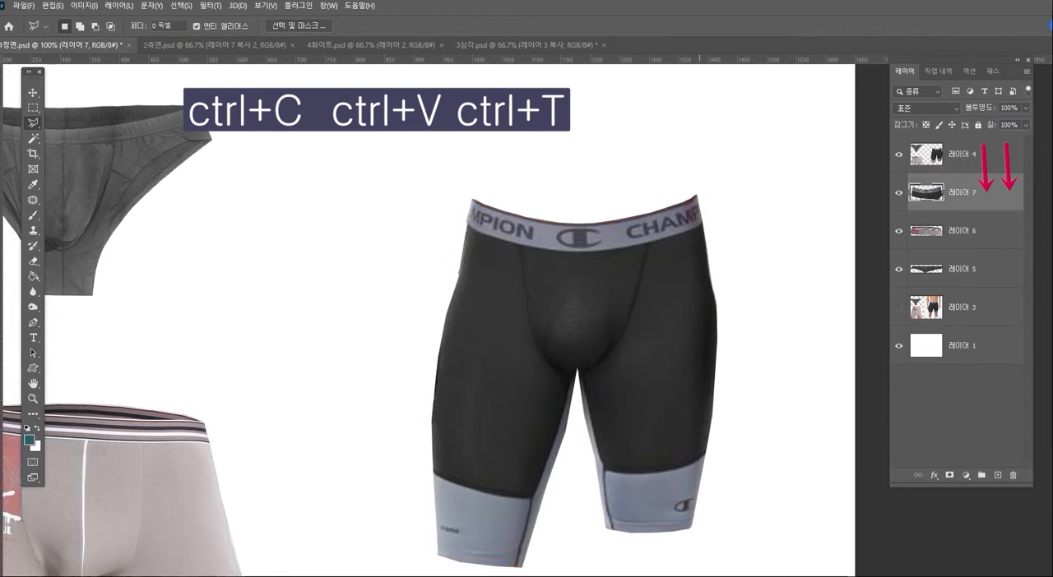
- Warp the Champion waistband copy on 레이어 7 upward in the middle to form the shorts' inner back waistband
{"action": "key", "text": "ctrl+t"}
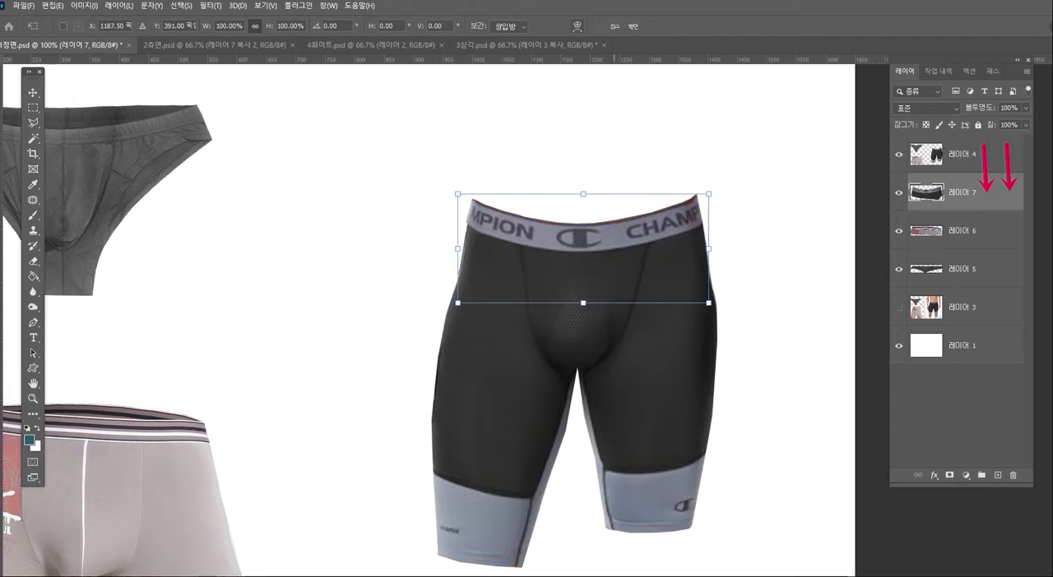
{"action": "left_click", "coordinate": [577, 26]}
{"action": "left_click_drag", "start_coordinate": [581, 238], "coordinate": [581, 208]}
{"action": "left_click_drag", "start_coordinate": [515, 211], "coordinate": [514, 206]}
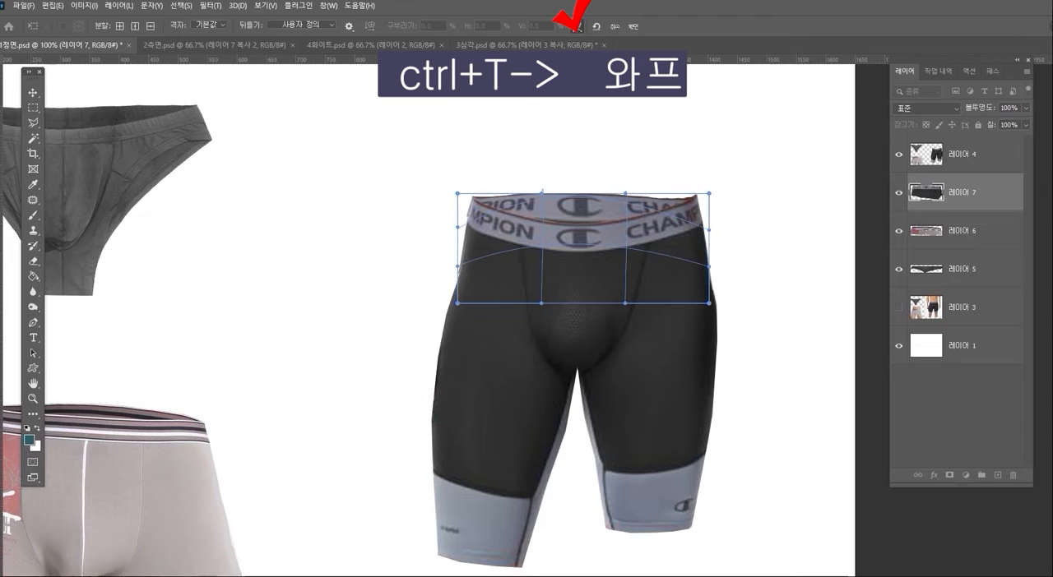
{"action": "left_click", "coordinate": [575, 26]}
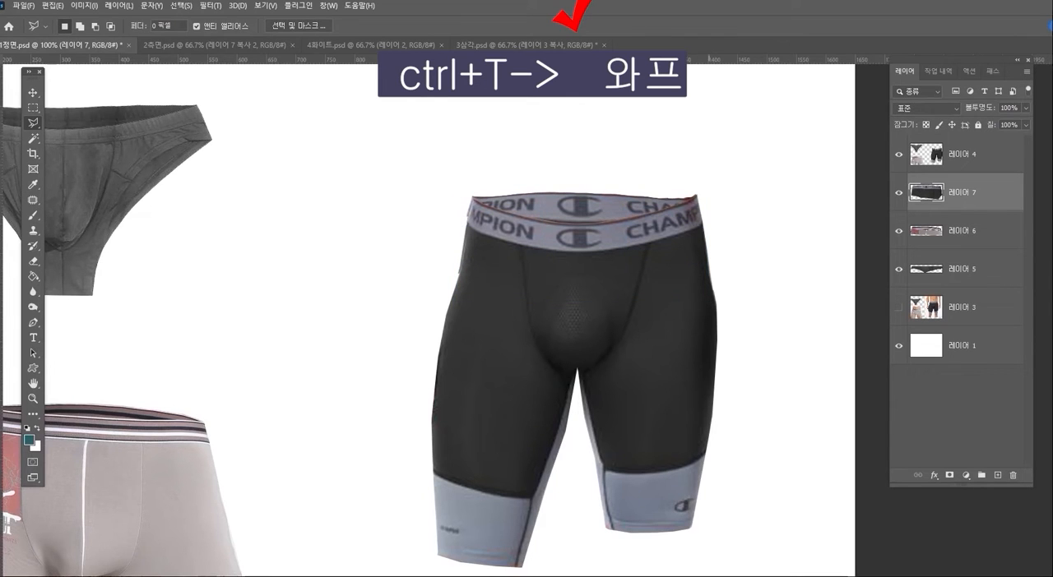
- Select a rectangular area around the Champion shorts' waistband on 레이어 7 and open it in the Liquify filter
{"action": "left_click", "coordinate": [33, 399]}
{"action": "left_click", "coordinate": [572, 294]}
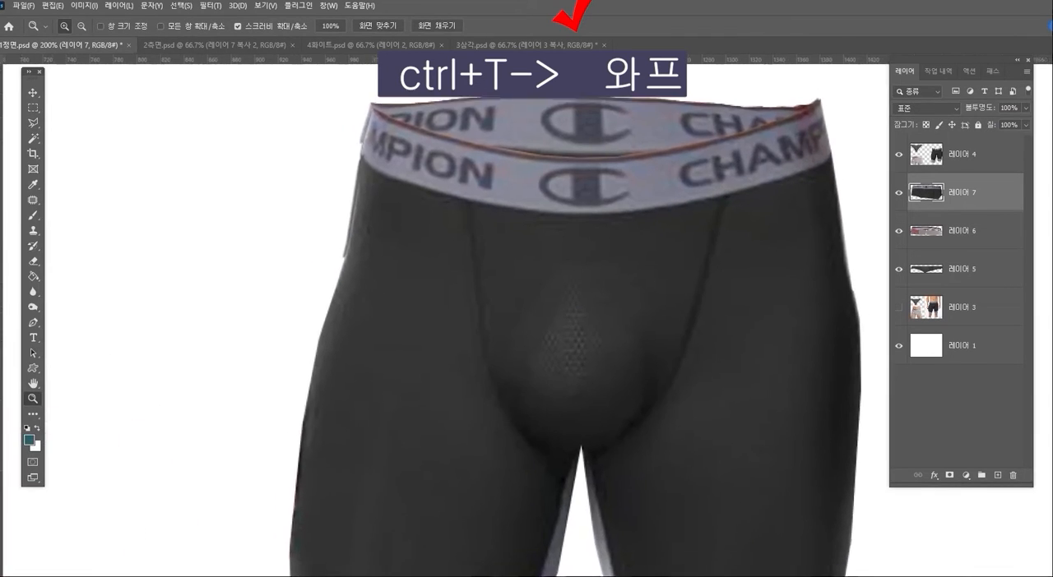
{"action": "left_click_drag", "start_coordinate": [576, 263], "coordinate": [545, 319]}
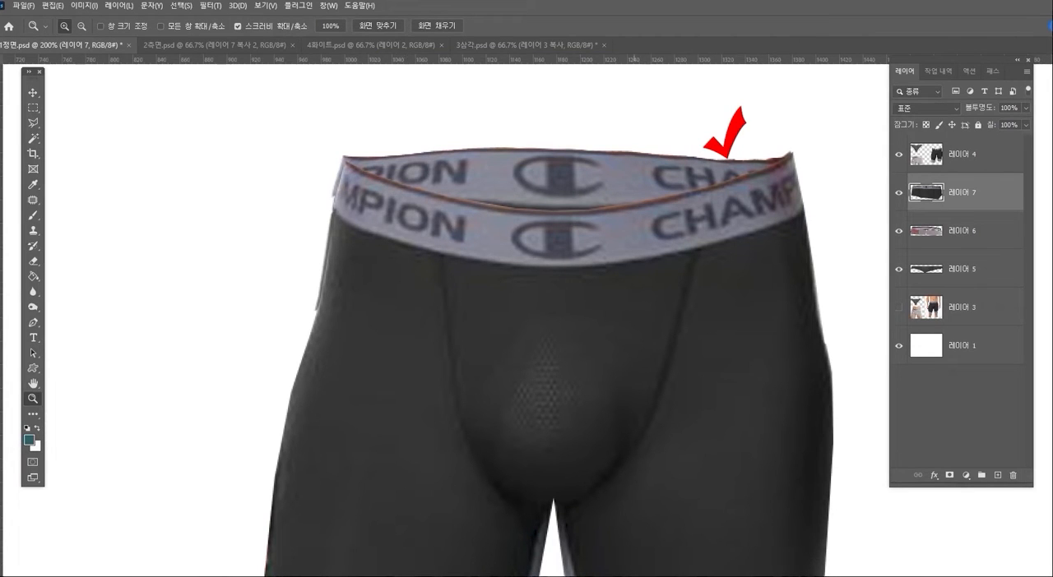
{"action": "left_click_drag", "start_coordinate": [623, 288], "coordinate": [616, 311]}
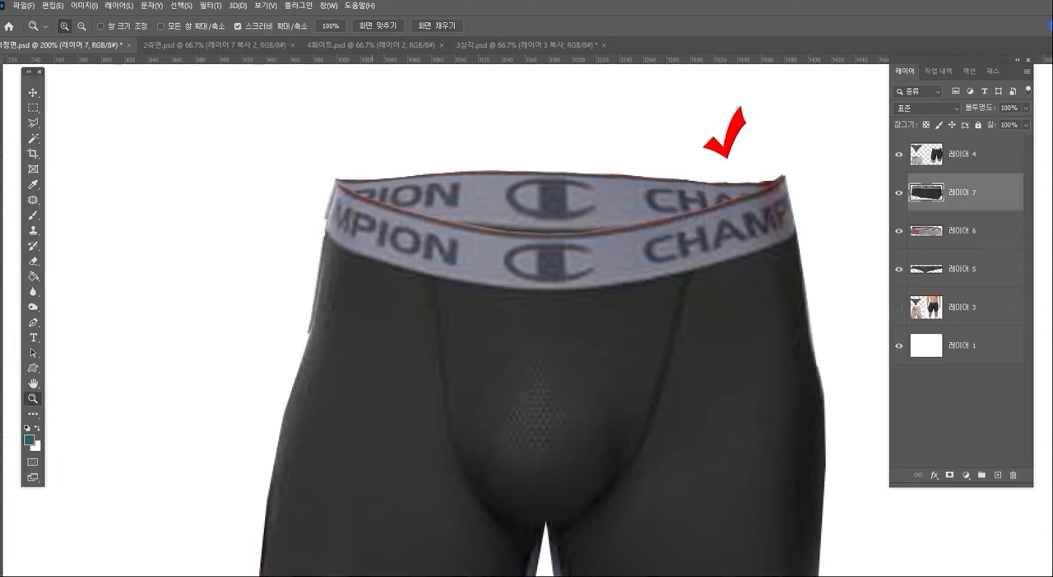
{"action": "key", "text": "m"}
{"action": "left_click_drag", "start_coordinate": [289, 92], "coordinate": [814, 328]}
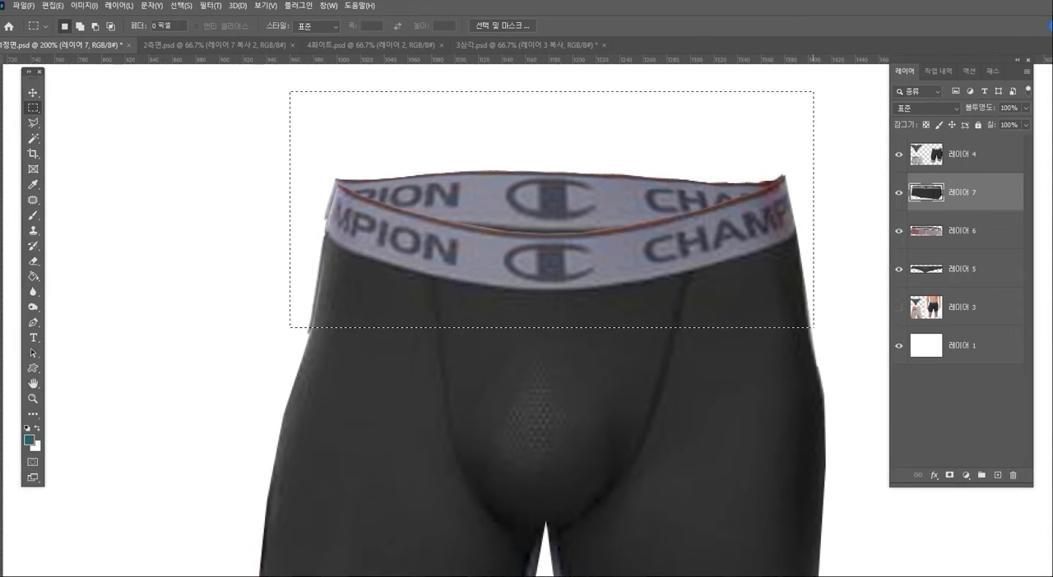
{"action": "left_click", "coordinate": [211, 6]}
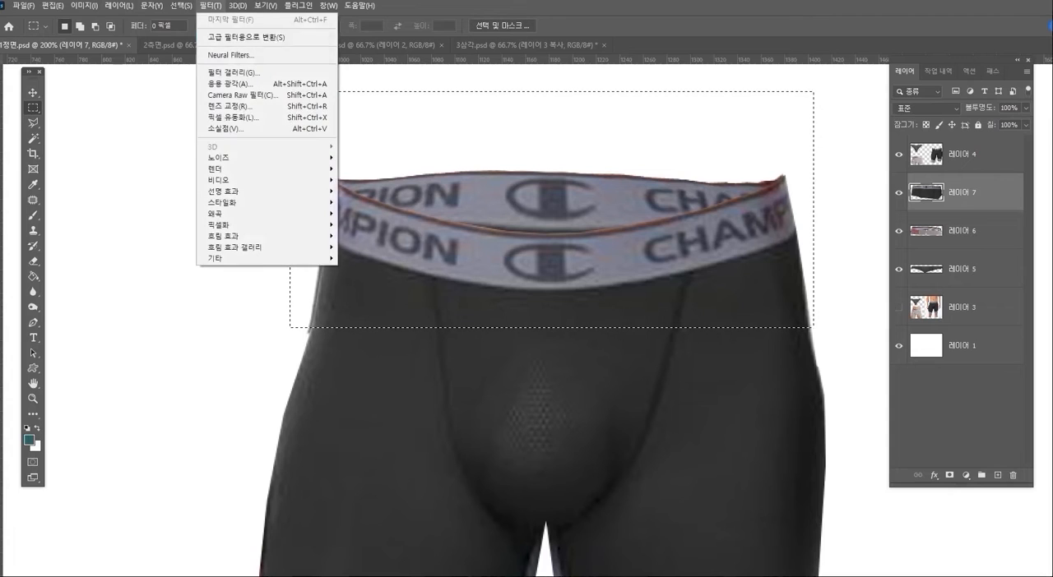
{"action": "mouse_move", "coordinate": [247, 179]}
{"action": "left_click", "coordinate": [233, 116]}
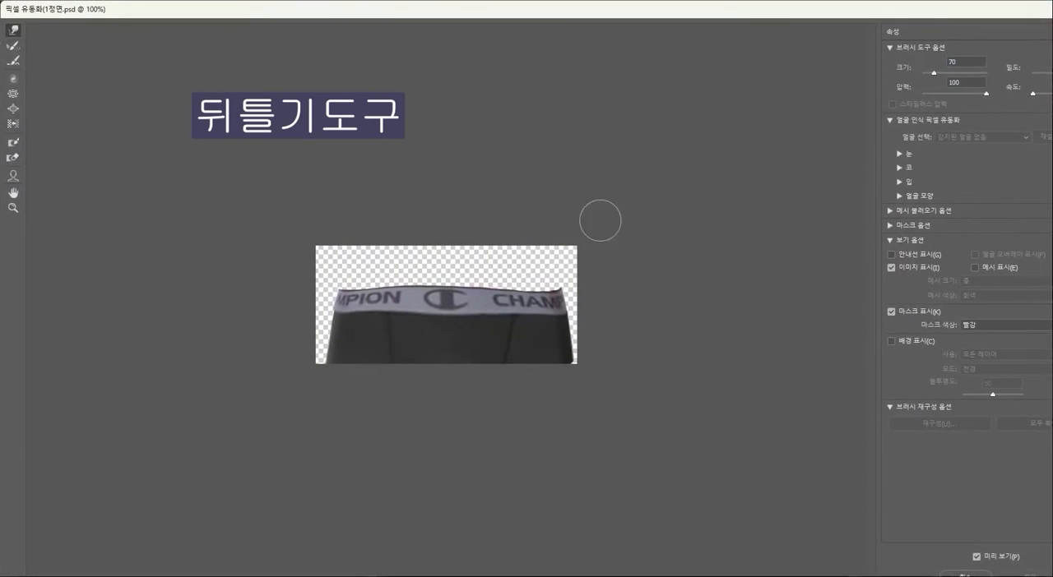
{"action": "key", "text": "bracketright"}
{"action": "key", "text": "bracketright"}
{"action": "key", "text": "bracketright"}
{"action": "key", "text": "bracketright"}
{"action": "key", "text": "bracketright"}
{"action": "key", "text": "bracketright"}
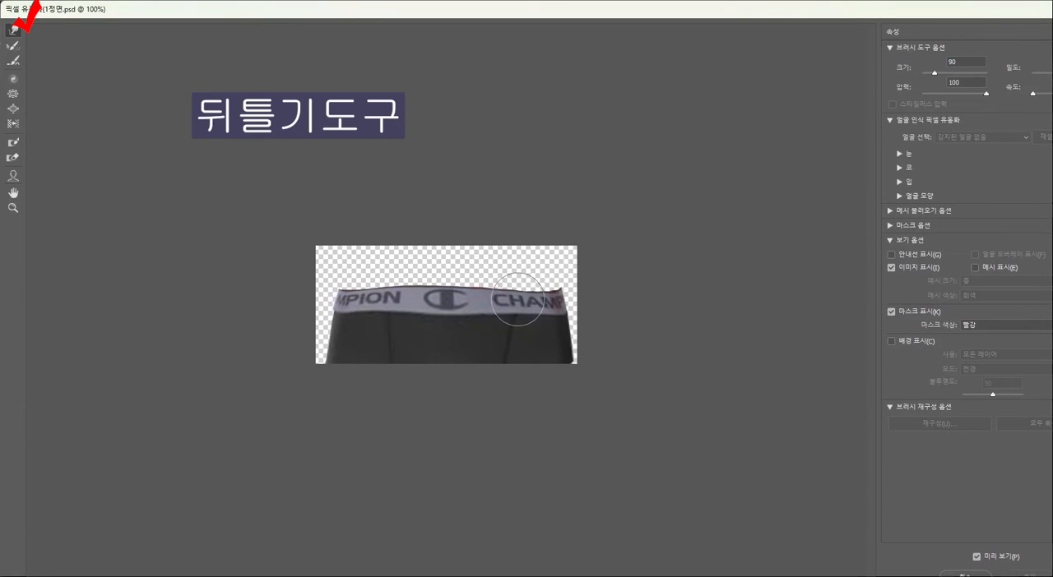
{"action": "mouse_move", "coordinate": [360, 294]}
{"action": "left_mouse_down"}
{"action": "mouse_move", "coordinate": [376, 301]}
{"action": "mouse_move", "coordinate": [355, 298]}
{"action": "left_mouse_up"}
{"action": "key", "text": "ctrl+z"}
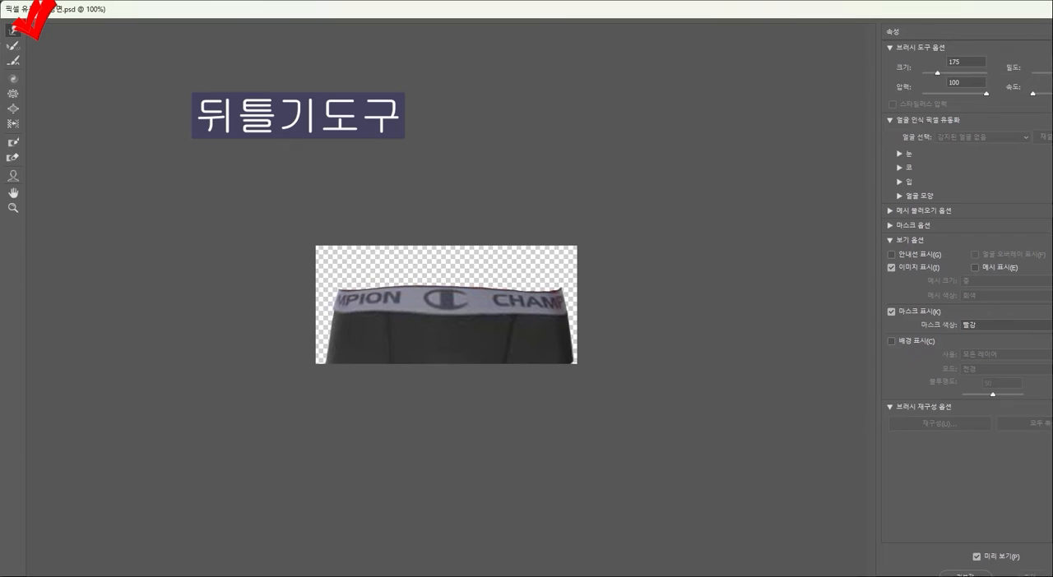
- Push the inner back waistband's upper edge into a smoother curve with a size 125 Forward Warp brush and apply the Liquify filter
{"action": "key", "text": "bracketleft"}
{"action": "key", "text": "bracketleft"}
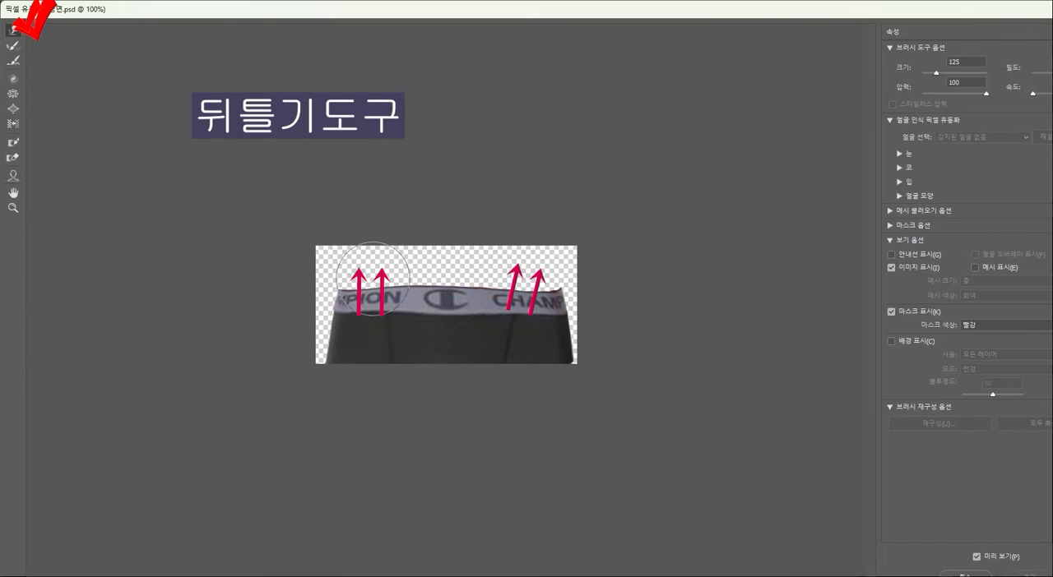
{"action": "left_click_drag", "start_coordinate": [360, 287], "coordinate": [355, 279]}
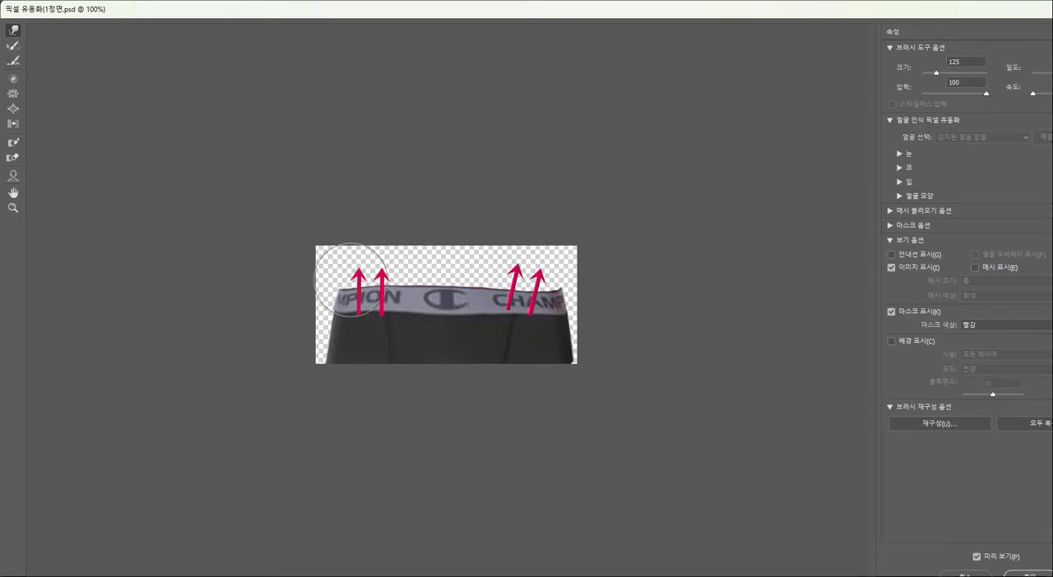
{"action": "left_click_drag", "start_coordinate": [423, 286], "coordinate": [421, 282]}
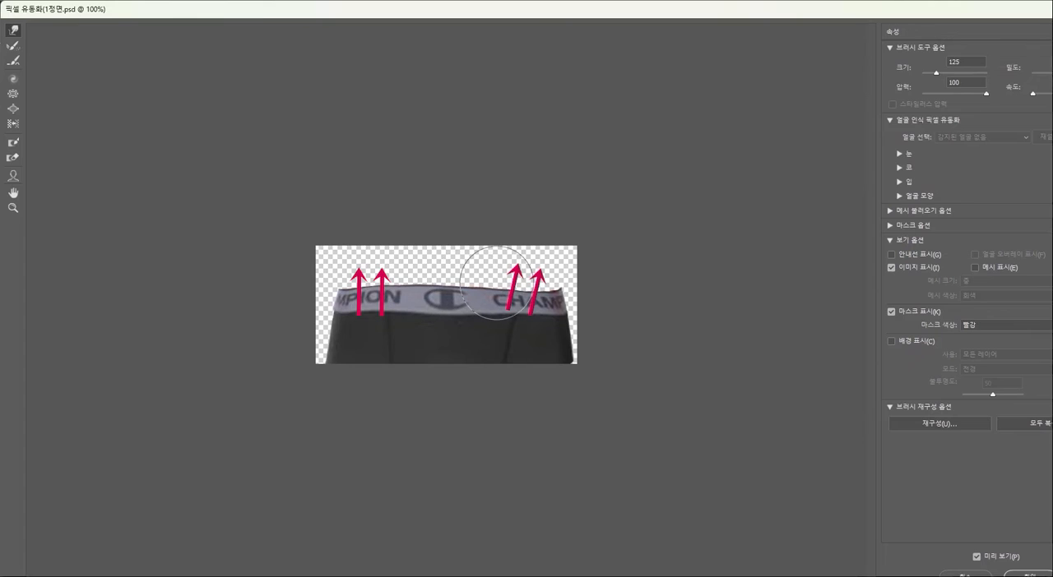
{"action": "left_click_drag", "start_coordinate": [535, 291], "coordinate": [490, 287]}
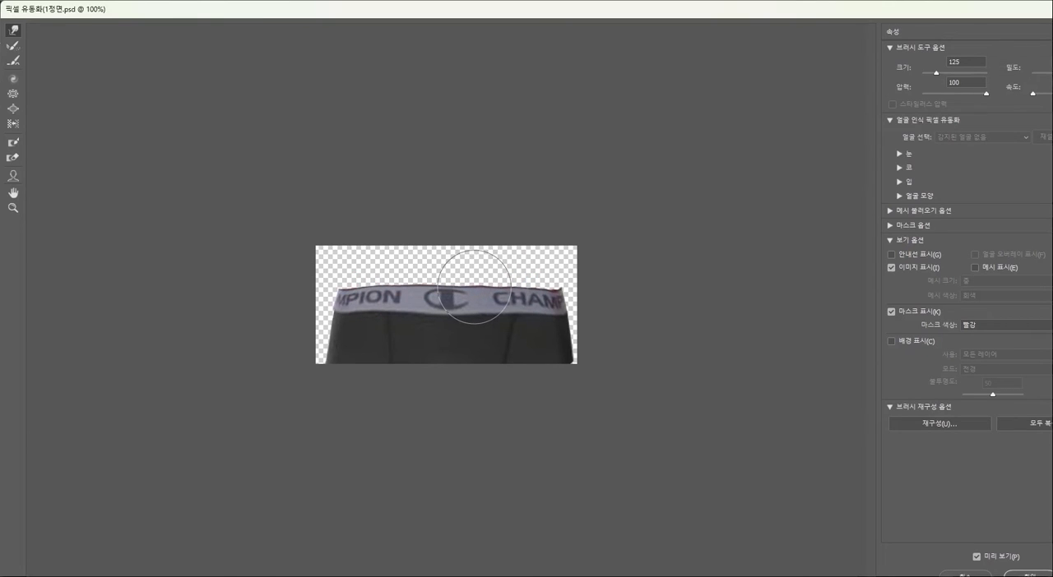
{"action": "key", "text": "Return"}
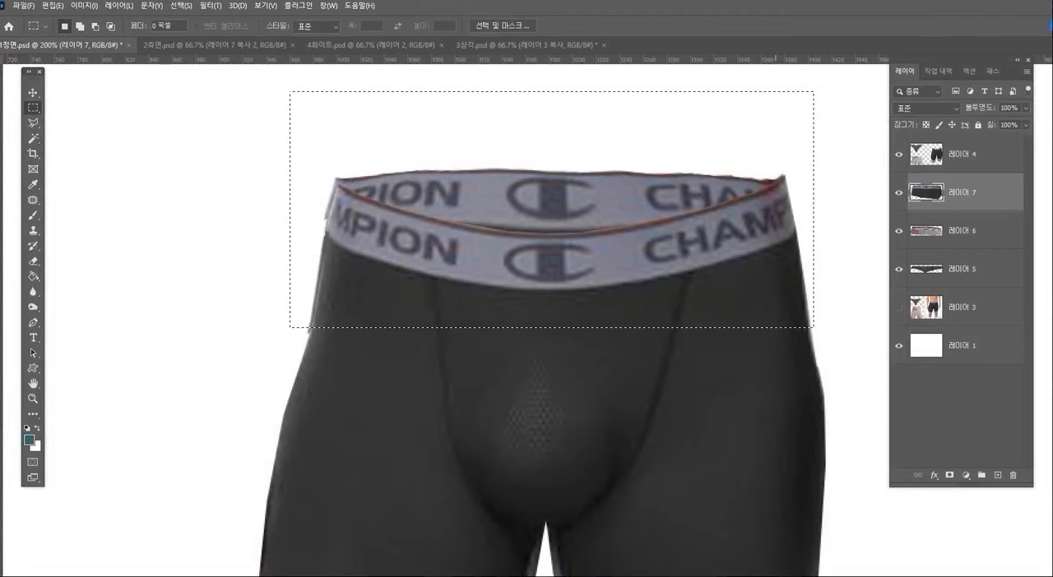
- Deselect, outline the uneven strip above the Champion back waistband with the polygonal lasso, and delete it from 레이어 7
{"action": "key", "text": "ctrl+d"}
{"action": "key", "text": "l"}
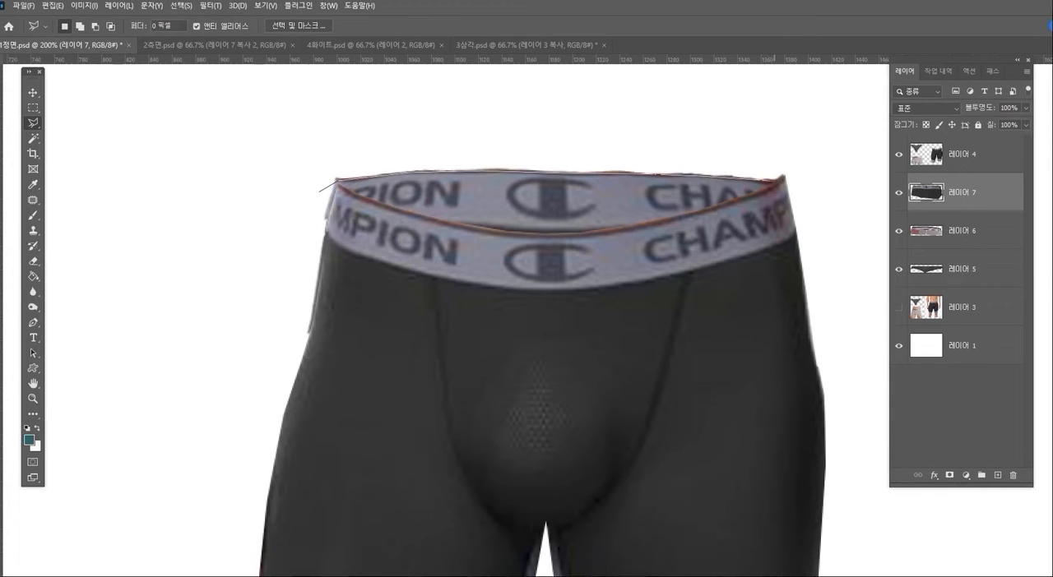
{"action": "left_click", "coordinate": [799, 154]}
{"action": "left_click", "coordinate": [391, 142]}
{"action": "double_click", "coordinate": [319, 191]}
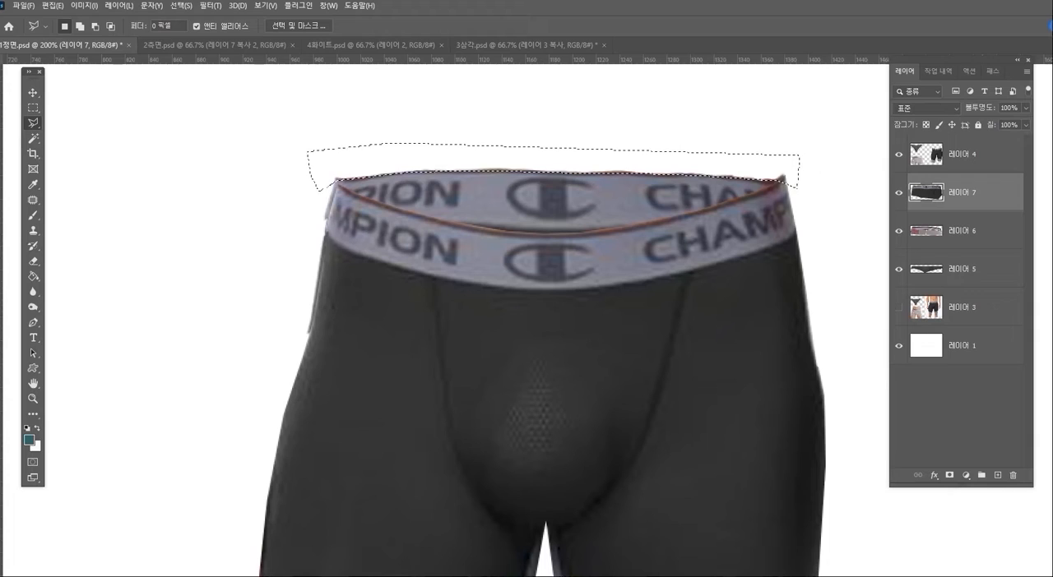
{"action": "key", "text": "Delete"}
- Try darkening 레이어 4 with a Curves adjustment of input 133 to output 105, then undo it
{"action": "left_click", "coordinate": [962, 155]}
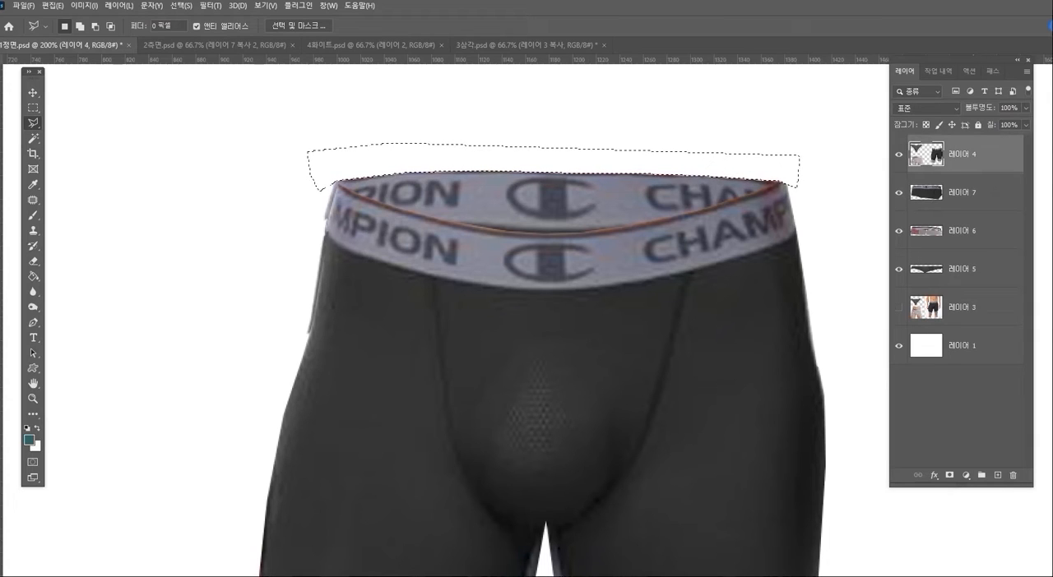
{"action": "key", "text": "ctrl+d"}
{"action": "key", "text": "ctrl+m"}
{"action": "left_click_drag", "start_coordinate": [790, 205], "coordinate": [795, 214]}
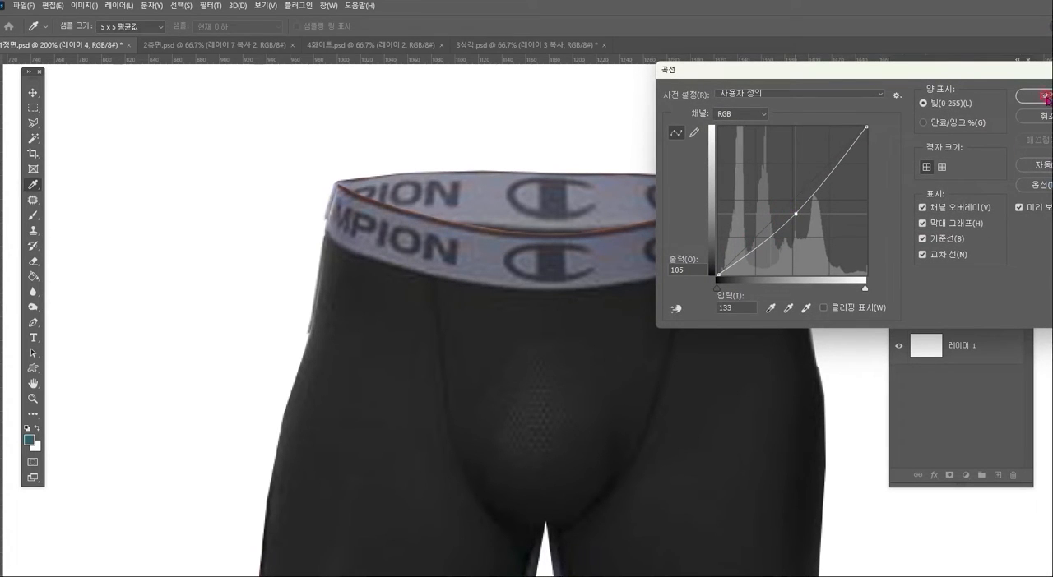
{"action": "left_click", "coordinate": [1047, 97]}
{"action": "key", "text": "ctrl+z"}
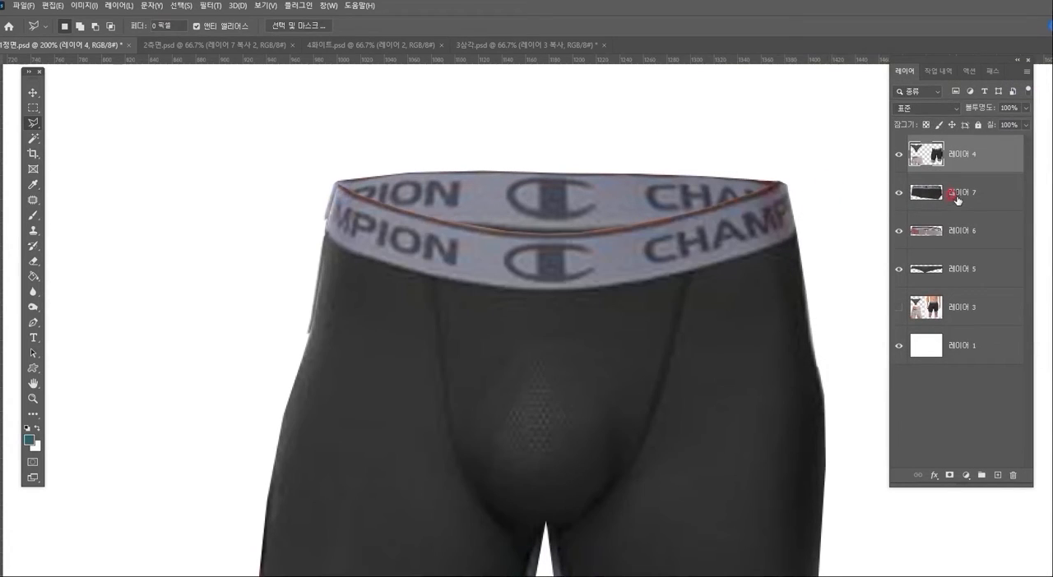
- Darken the Champion inner back waistband on 레이어 7 by reusing the last Curves settings
{"action": "left_click", "coordinate": [955, 202]}
{"action": "key", "text": "ctrl+alt+m"}
{"action": "key", "text": "Escape"}
{"action": "key", "text": "l"}
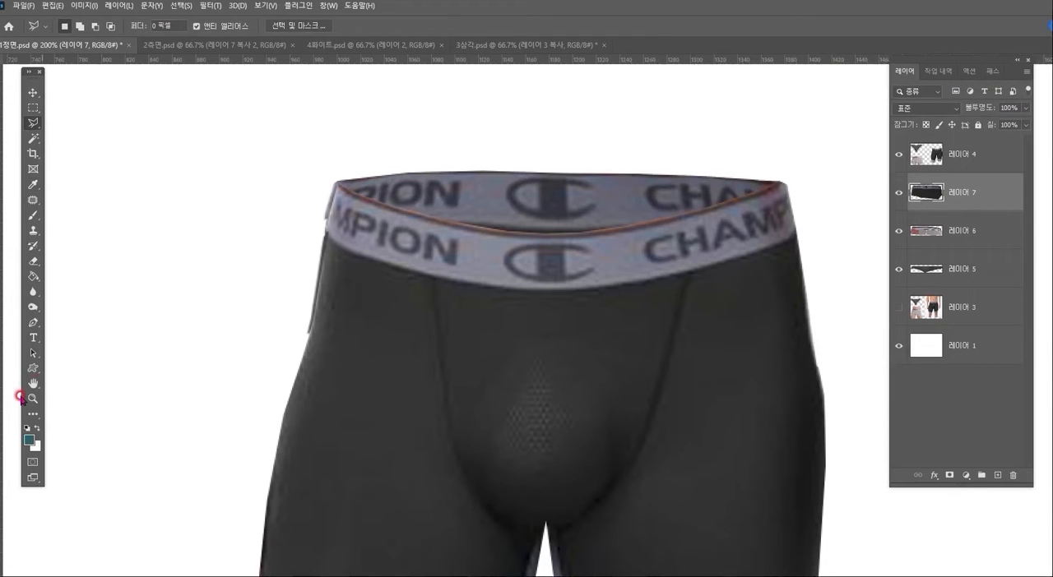
- Merge the back waistband layers 레이어 7, 레이어 6 and 레이어 5 into one, and toggle its visibility to compare the garments with and without it
{"action": "left_click", "coordinate": [33, 399]}
{"action": "left_click", "coordinate": [519, 385], "text": "alt"}
{"action": "left_click", "coordinate": [518, 385], "text": "alt"}
{"action": "left_click_drag", "start_coordinate": [516, 388], "coordinate": [598, 300]}
{"action": "left_click", "coordinate": [964, 196]}
{"action": "left_click", "coordinate": [966, 277], "text": "shift"}
{"action": "key", "text": "ctrl+e"}
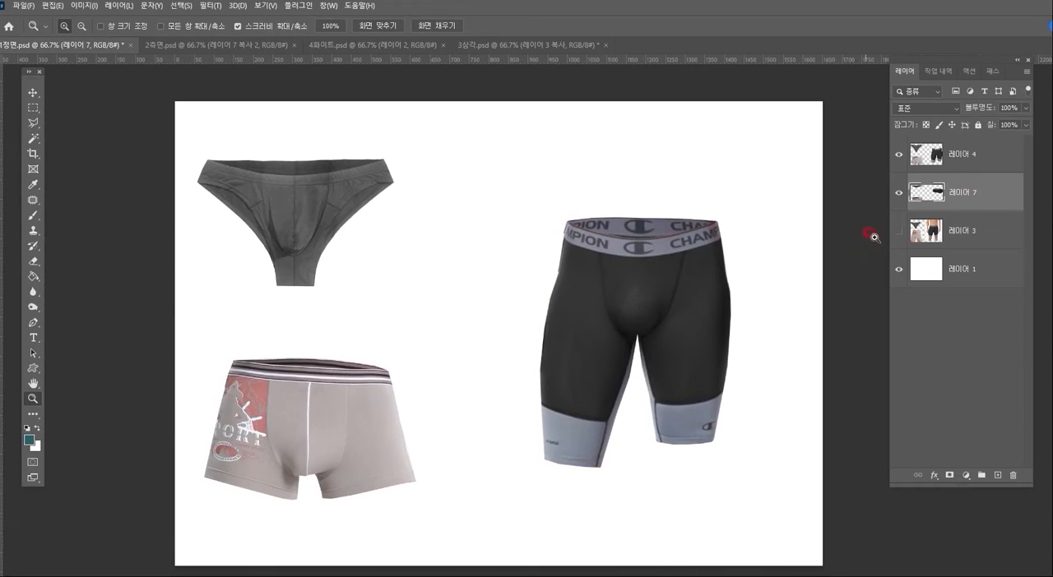
{"action": "left_click", "coordinate": [899, 195]}
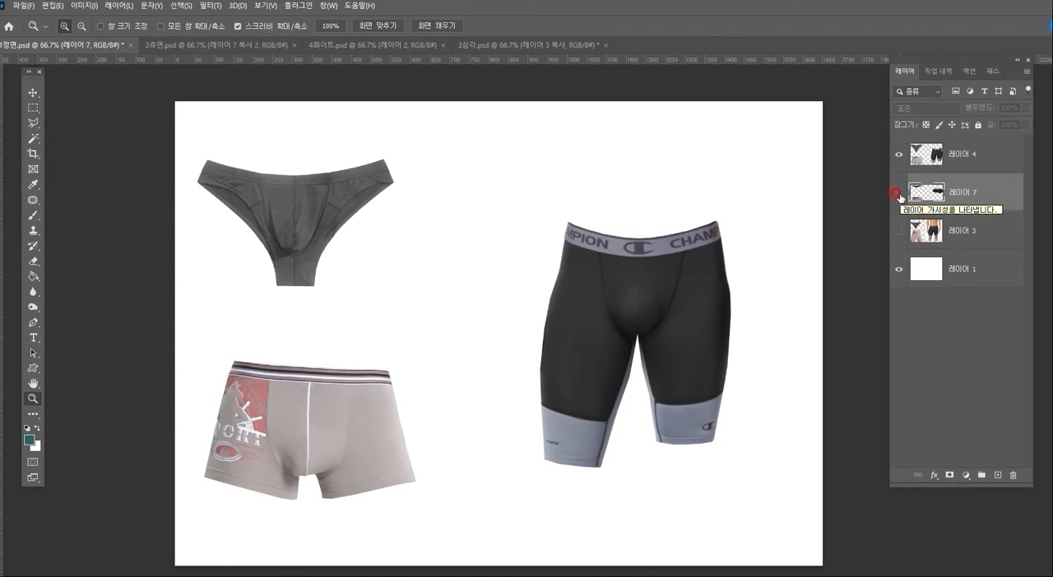
{"action": "left_click", "coordinate": [899, 195]}
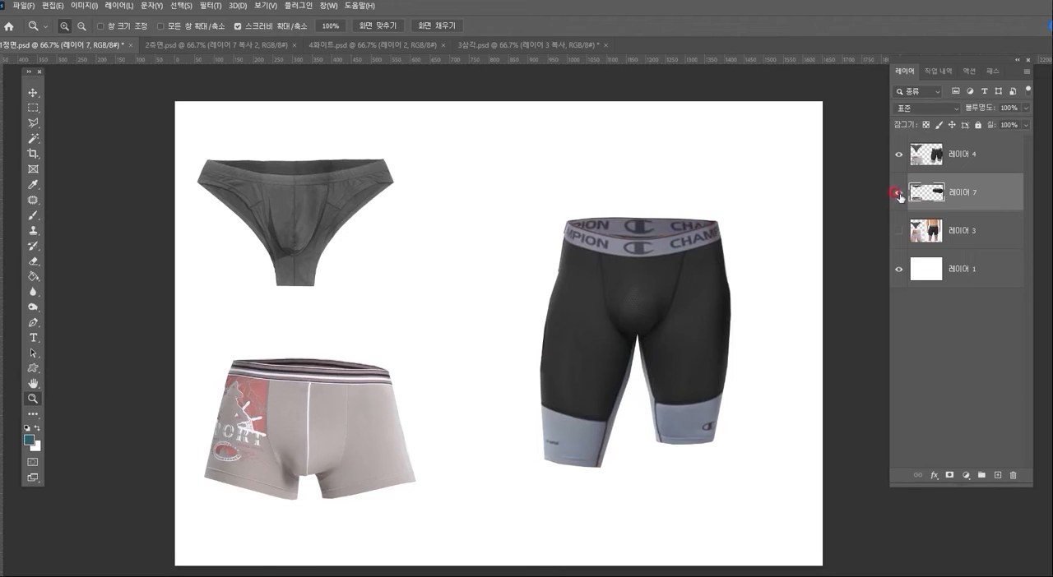
{"action": "left_click", "coordinate": [898, 195]}
{"action": "left_click", "coordinate": [899, 195]}
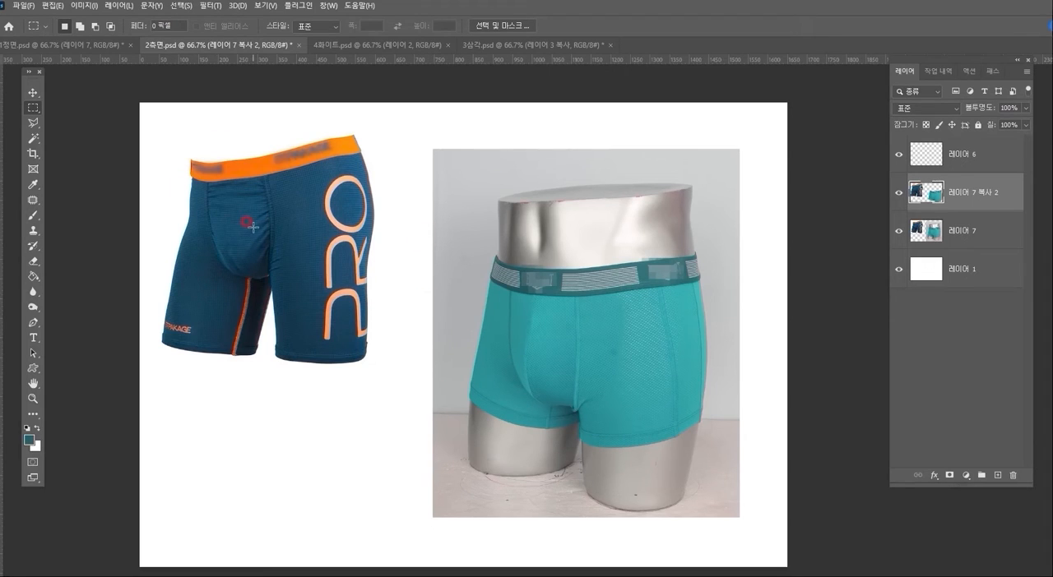
- In 2측면.psd, hide 레이어 7 and the white 레이어 1 so only the underwear cutouts show
{"action": "left_click", "coordinate": [32, 399]}
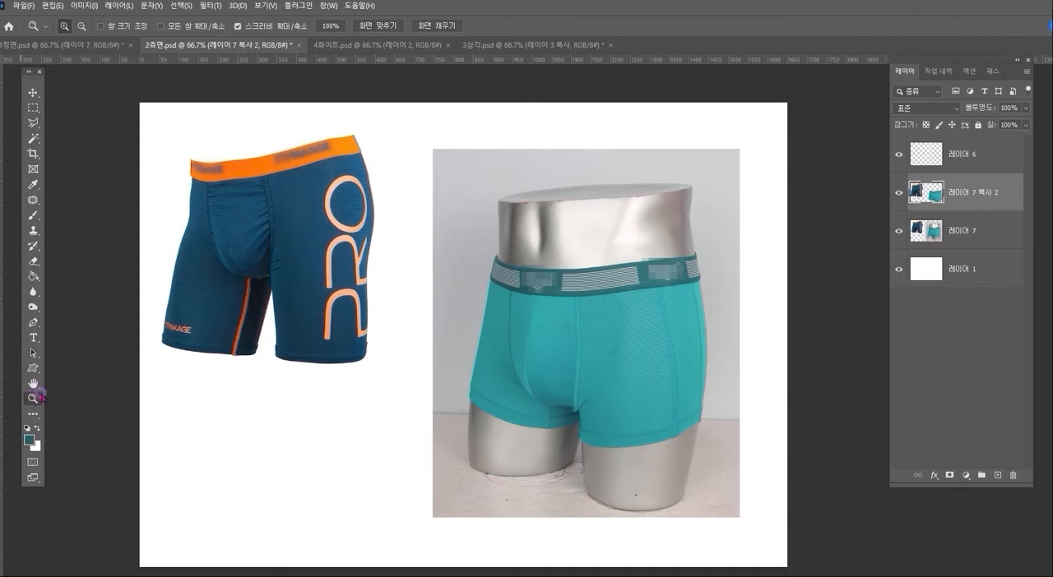
{"action": "left_click", "coordinate": [286, 235]}
{"action": "left_click_drag", "start_coordinate": [310, 224], "coordinate": [435, 292]}
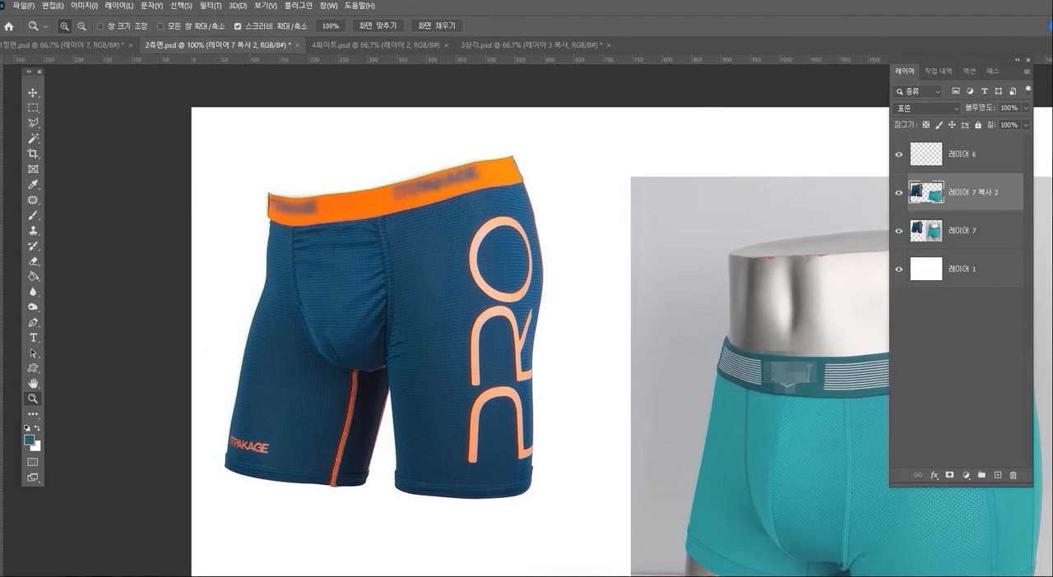
{"action": "left_click", "coordinate": [898, 233]}
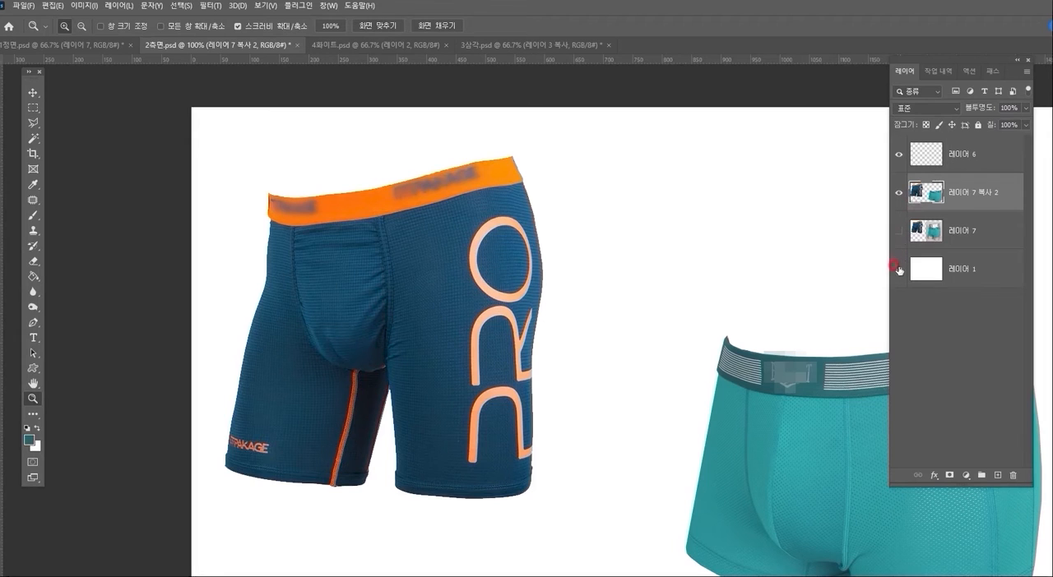
{"action": "left_click", "coordinate": [899, 270]}
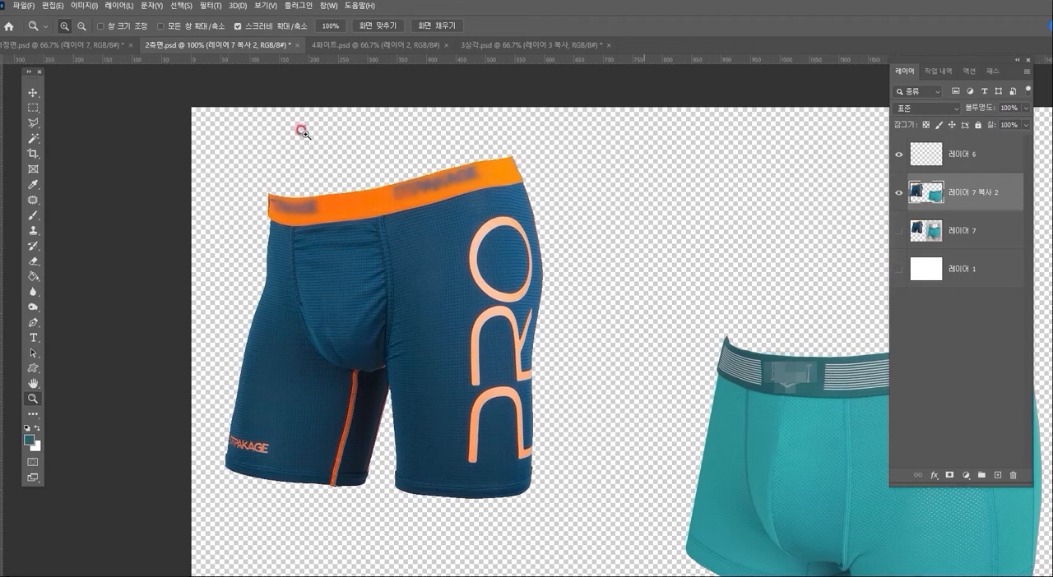
- Outline the navy shorts' orange waistband with a polygonal lasso selection and paste a copy of it onto a new layer
{"action": "left_click", "coordinate": [33, 122]}
{"action": "left_click", "coordinate": [278, 206]}
{"action": "left_click", "coordinate": [251, 189]}
{"action": "left_click", "coordinate": [259, 239]}
{"action": "left_click", "coordinate": [448, 217]}
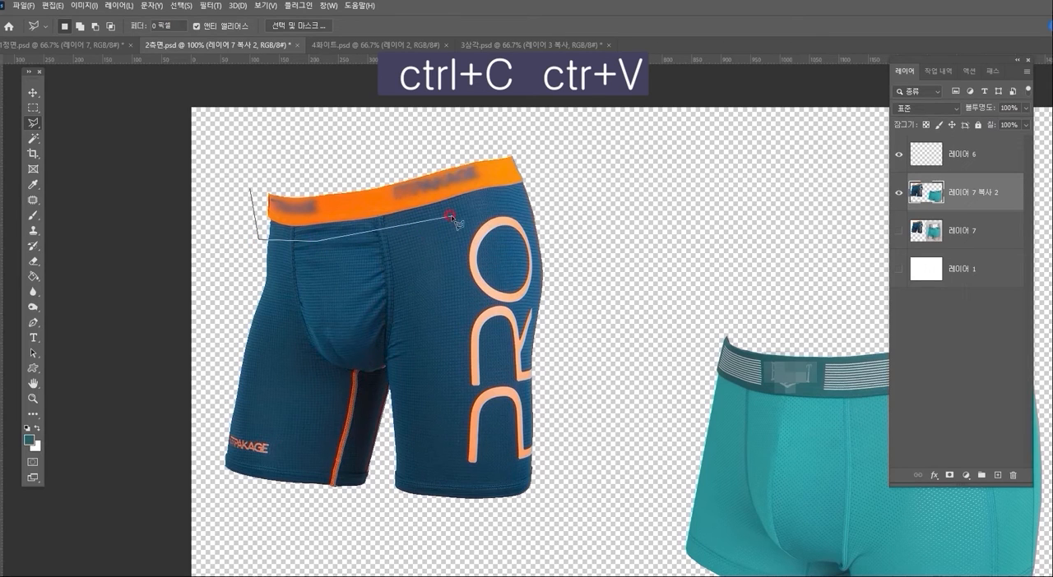
{"action": "left_click", "coordinate": [527, 187]}
{"action": "left_click", "coordinate": [529, 161]}
{"action": "left_click", "coordinate": [510, 139]}
{"action": "double_click", "coordinate": [268, 171]}
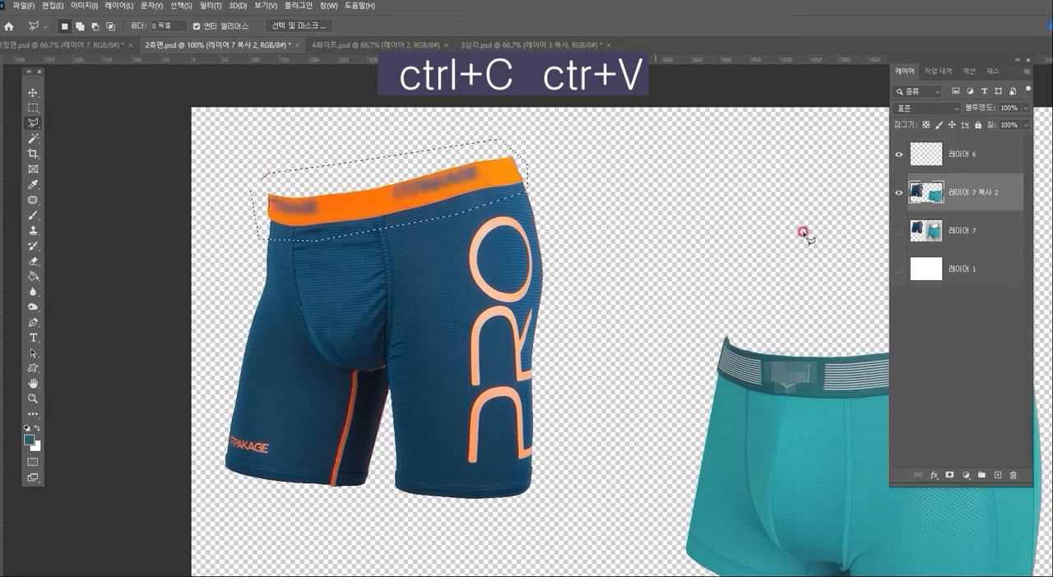
{"action": "key", "text": "ctrl+c"}
{"action": "key", "text": "ctrl+v"}
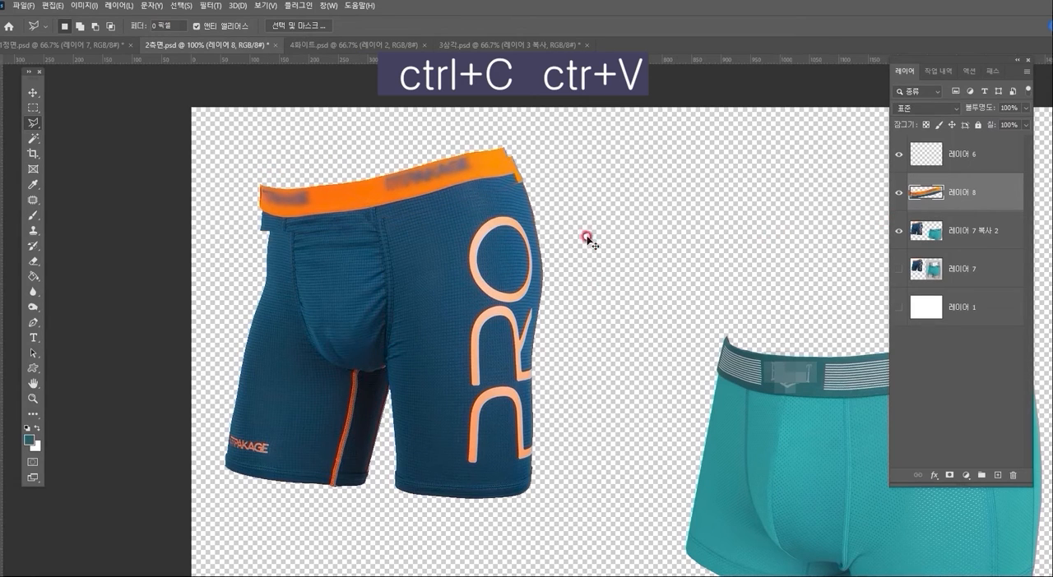
- Flip the orange waistband copy once vertically and once horizontally, and raise it slightly behind the front waistband's line
{"action": "key", "text": "ctrl+t"}
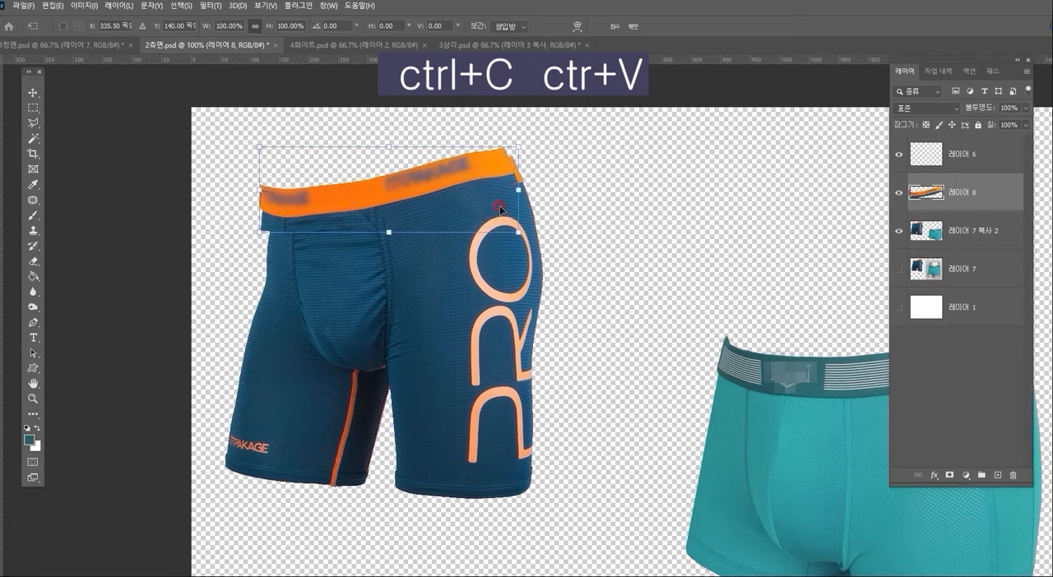
{"action": "right_click", "coordinate": [436, 183]}
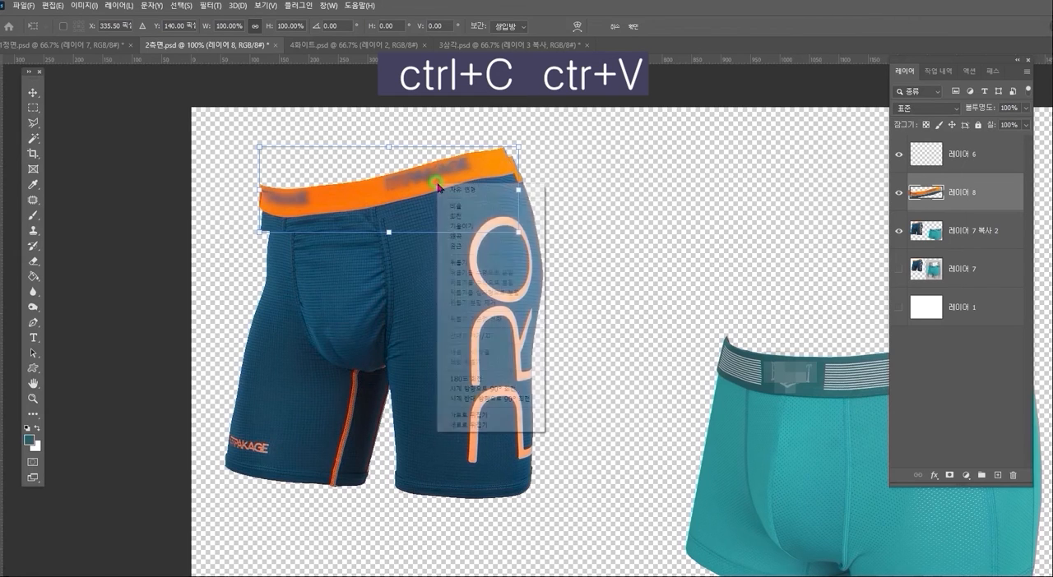
{"action": "left_click", "coordinate": [481, 425]}
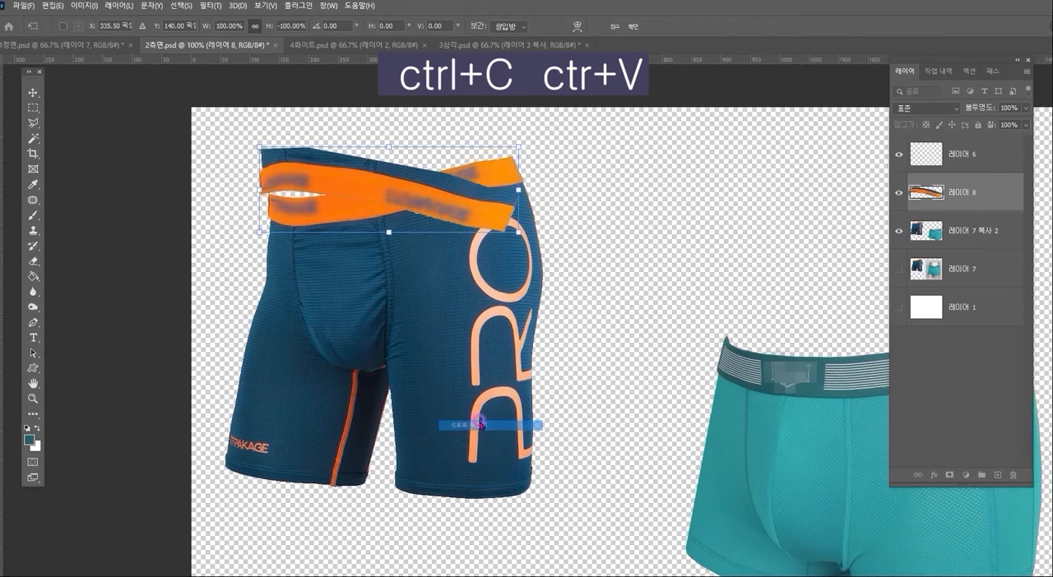
{"action": "right_click", "coordinate": [430, 190]}
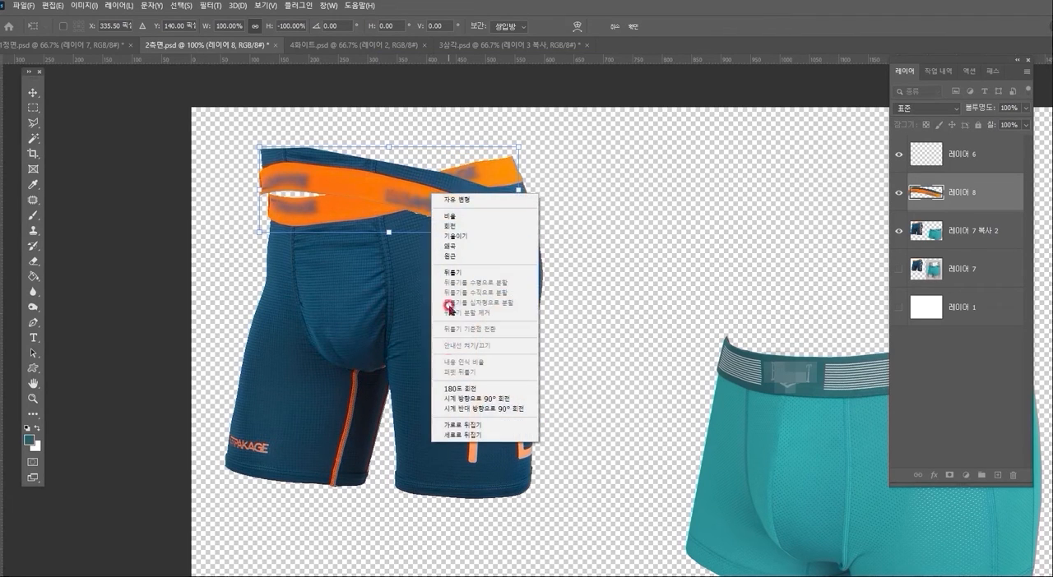
{"action": "left_click", "coordinate": [436, 427]}
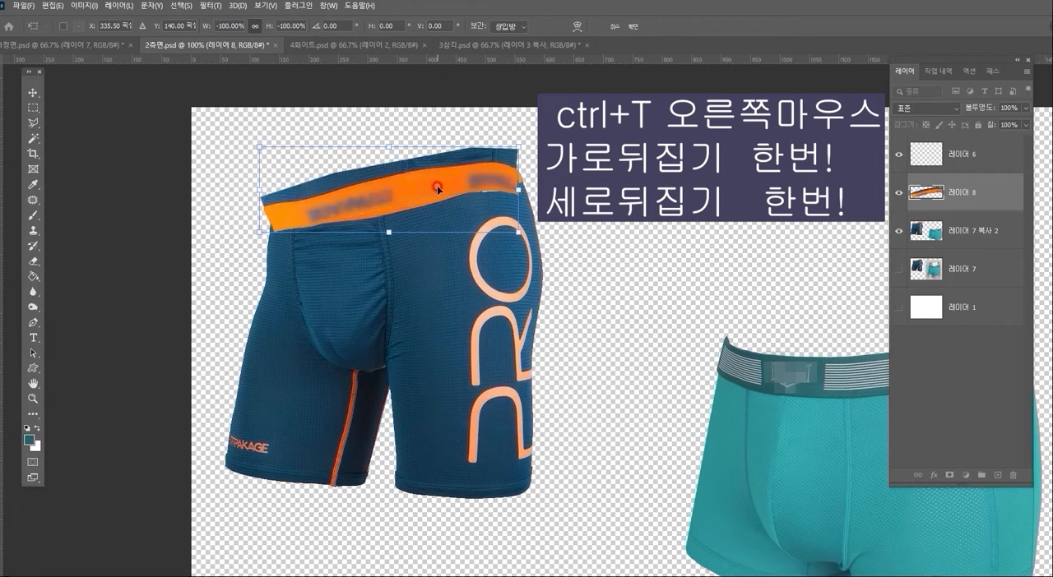
{"action": "mouse_move", "coordinate": [436, 185]}
{"action": "left_mouse_down"}
{"action": "mouse_move", "coordinate": [432, 150]}
{"action": "mouse_move", "coordinate": [435, 168]}
{"action": "left_mouse_up"}
{"action": "key", "text": "Return"}
{"action": "key", "text": "l"}
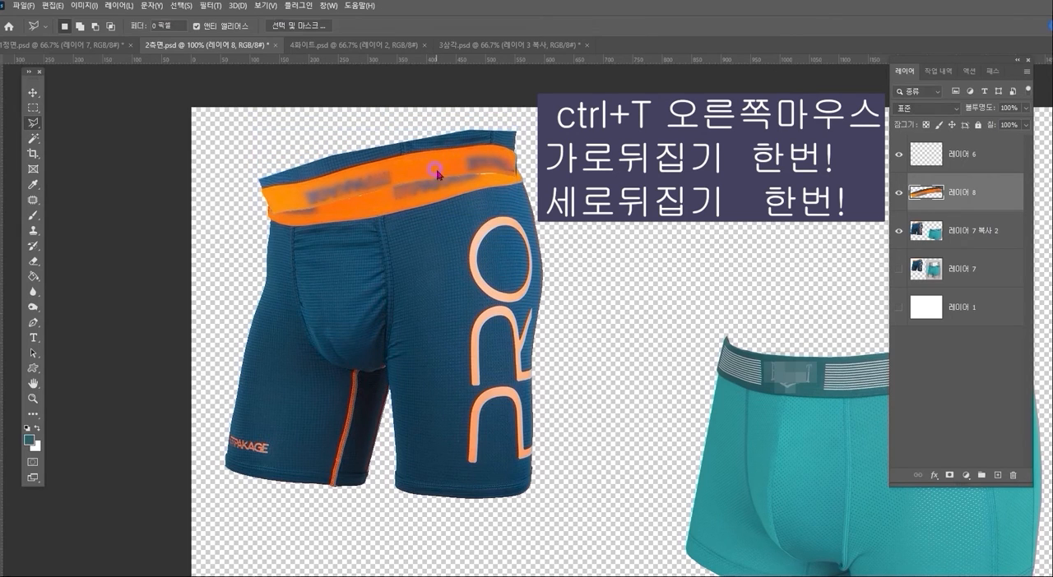
- Place 레이어 8 below 레이어 7 복사 2 and nudge the flipped waistband to line up as the inner back waistband
{"action": "left_click_drag", "start_coordinate": [960, 204], "coordinate": [959, 243]}
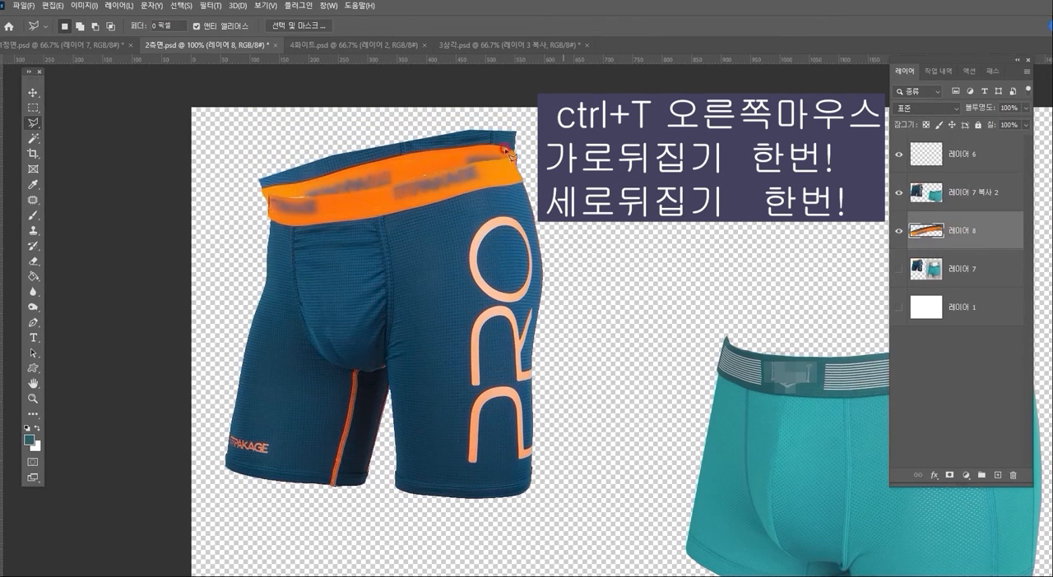
{"action": "left_click", "coordinate": [433, 148]}
{"action": "key", "text": "v"}
{"action": "mouse_move", "coordinate": [472, 158]}
{"action": "left_mouse_down"}
{"action": "mouse_move", "coordinate": [469, 137]}
{"action": "mouse_move", "coordinate": [470, 157]}
{"action": "left_mouse_up"}
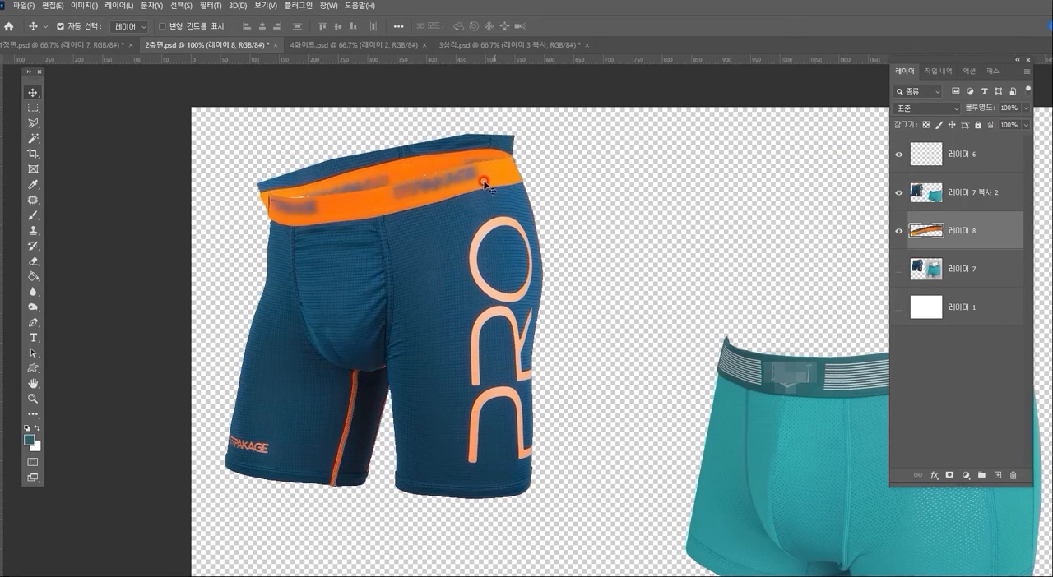
- Darken the orange back waistband on 레이어 8 with a Curves adjustment of input 133 to output 95
{"action": "left_click", "coordinate": [33, 398]}
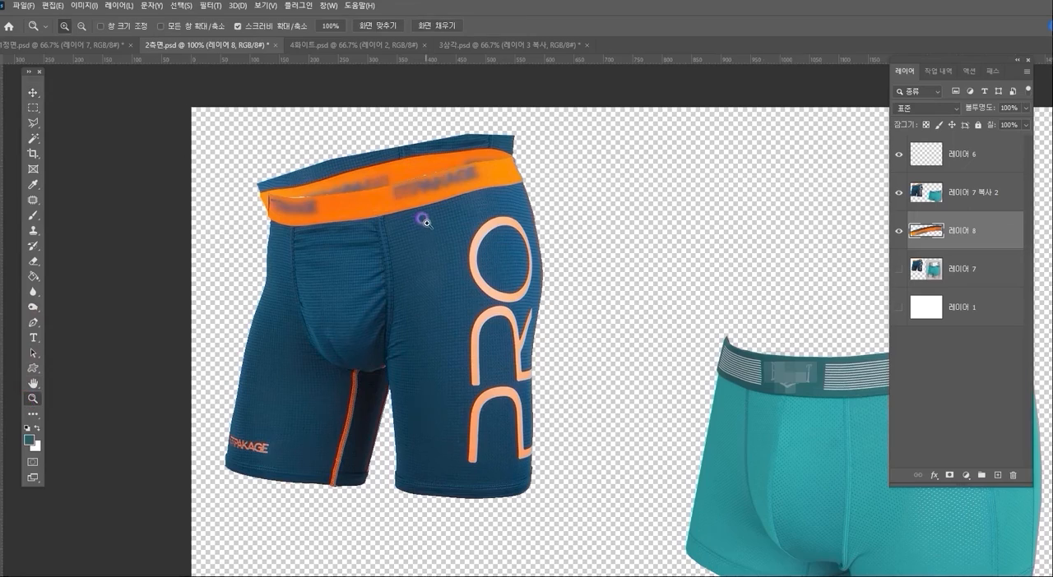
{"action": "left_click", "coordinate": [423, 218]}
{"action": "left_click_drag", "start_coordinate": [362, 155], "coordinate": [430, 219]}
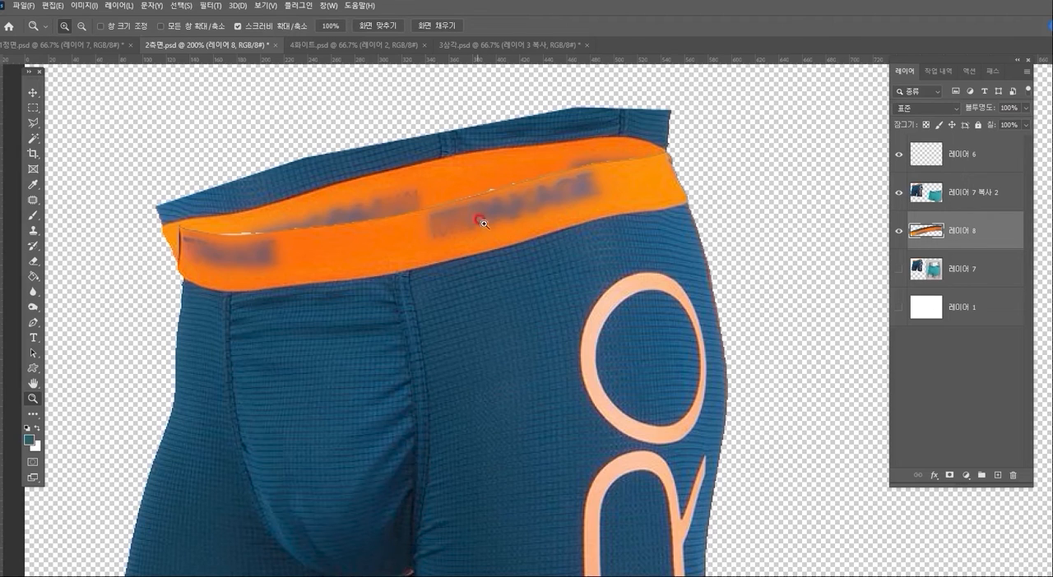
{"action": "key", "text": "ctrl+m"}
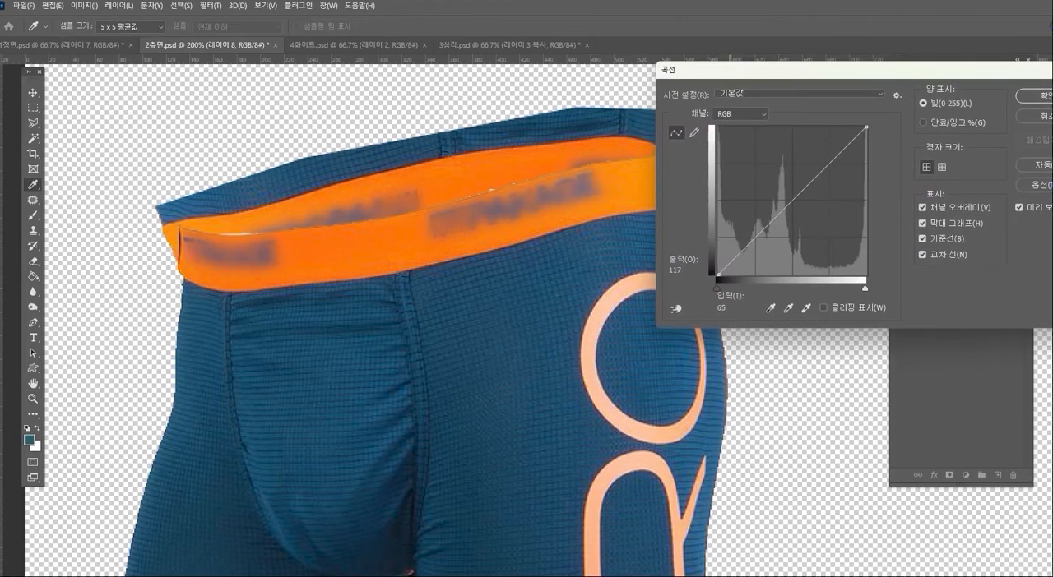
{"action": "left_click_drag", "start_coordinate": [788, 203], "coordinate": [796, 218]}
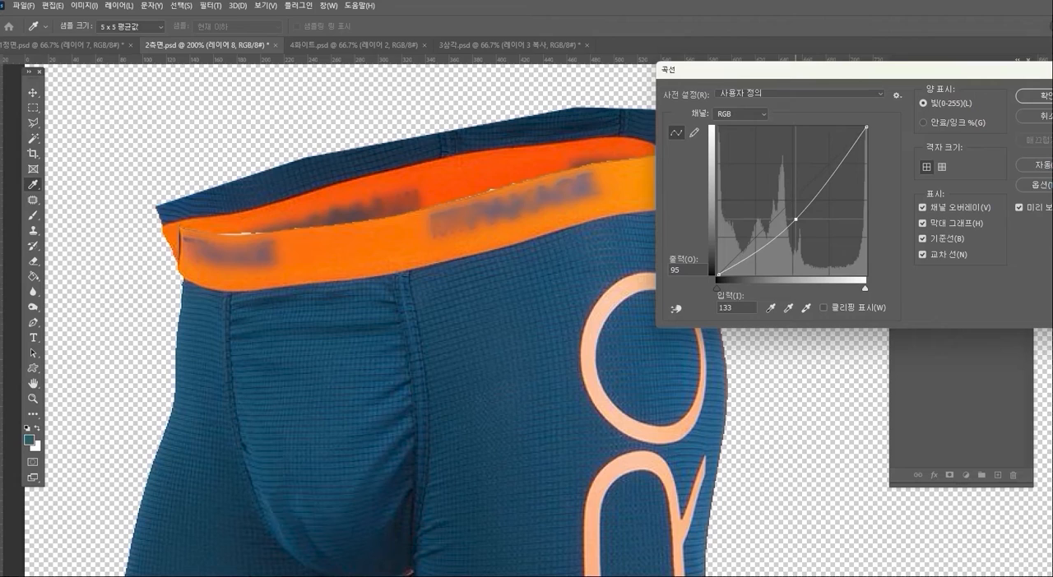
{"action": "left_click", "coordinate": [1033, 95]}
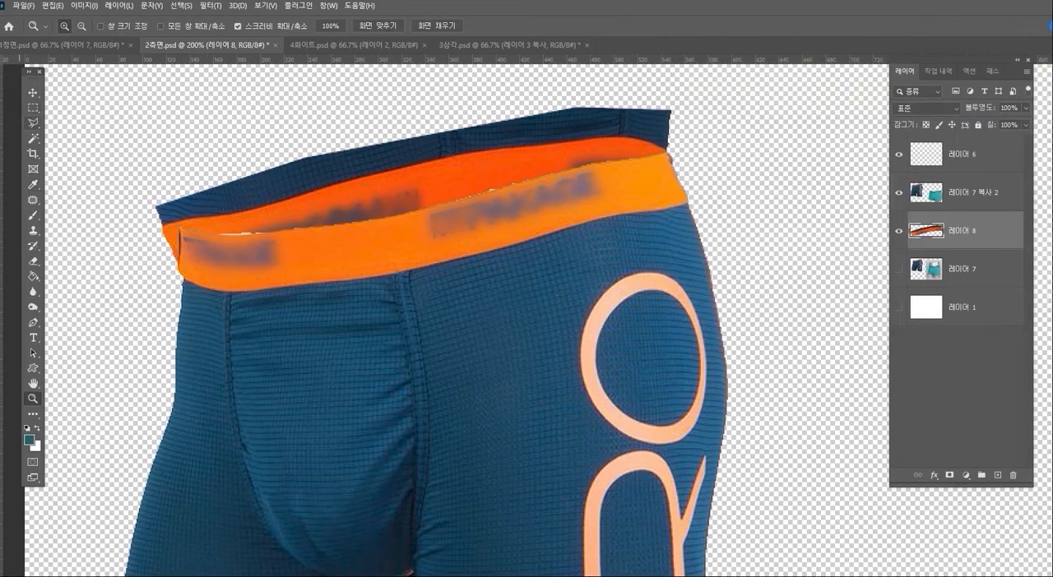
- Cut away the navy fabric and orange excess outside the navy shorts' back waistband on 레이어 8, using a polygonal lasso selection
{"action": "left_click", "coordinate": [33, 122]}
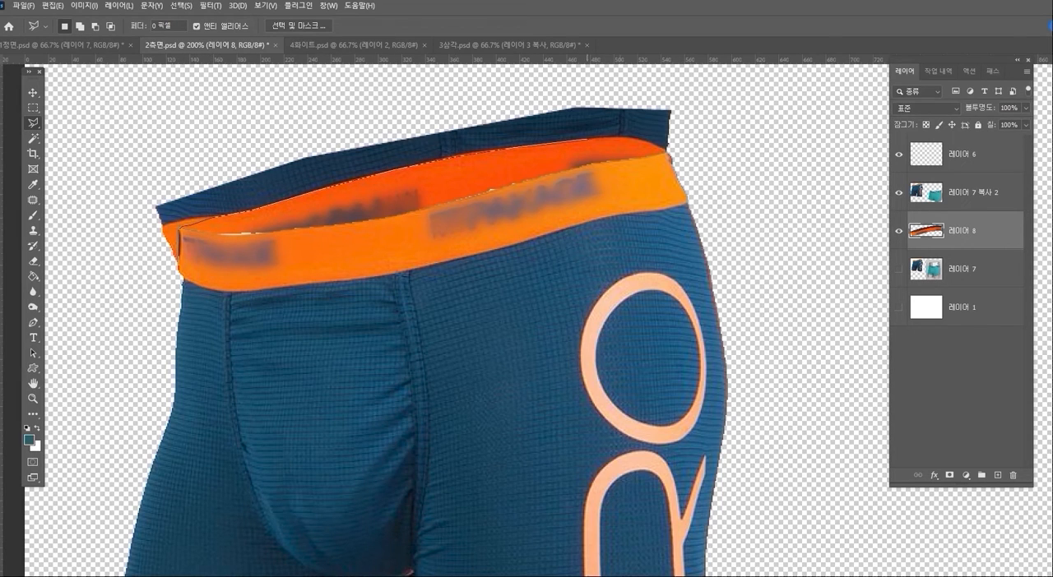
{"action": "left_click", "coordinate": [663, 149]}
{"action": "left_click", "coordinate": [720, 177]}
{"action": "left_click", "coordinate": [707, 69]}
{"action": "left_click", "coordinate": [491, 64]}
{"action": "left_click", "coordinate": [121, 146]}
{"action": "double_click", "coordinate": [141, 280]}
{"action": "key", "text": "Delete"}
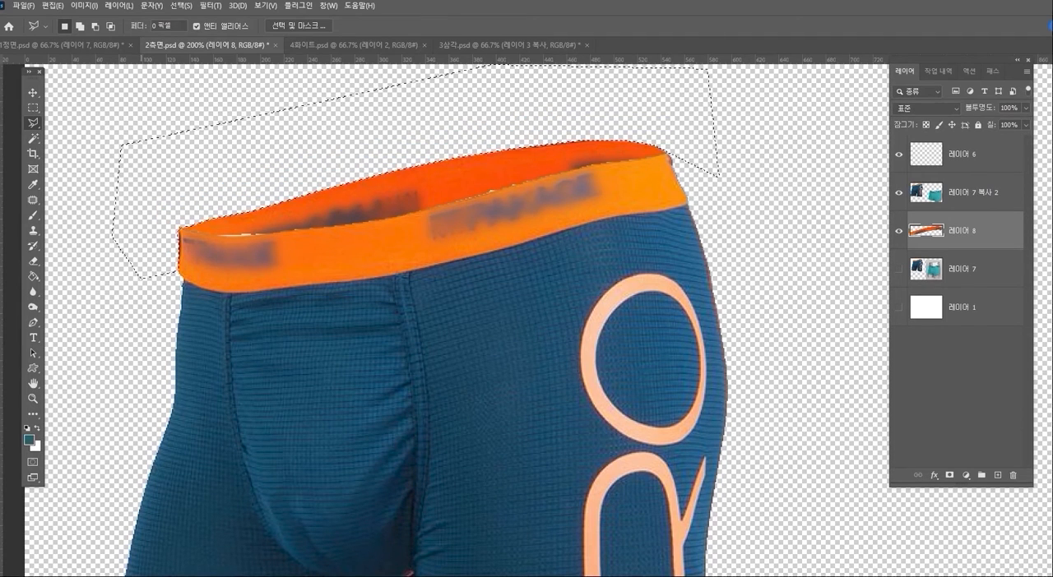
{"action": "left_click", "coordinate": [973, 193]}
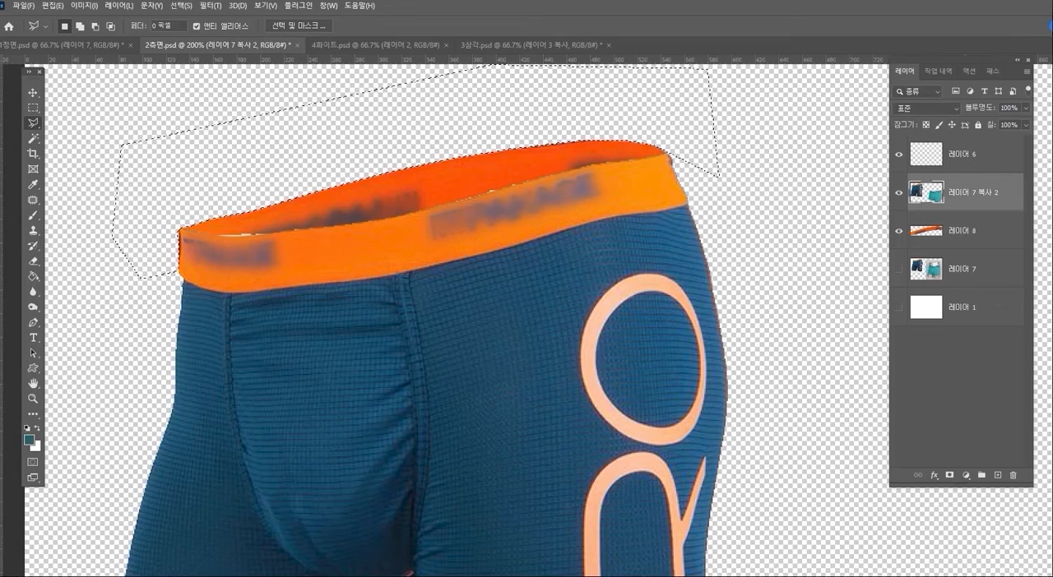
{"action": "key", "text": "ctrl+d"}
- Outline the teal trunks' front waistband on 레이어 7 복사 2 with a polygonal lasso selection and paste a copy onto a new layer
{"action": "left_click", "coordinate": [33, 399]}
{"action": "left_click", "coordinate": [586, 356], "text": "alt"}
{"action": "left_click_drag", "start_coordinate": [615, 358], "coordinate": [371, 250]}
{"action": "left_click_drag", "start_coordinate": [774, 354], "coordinate": [590, 280]}
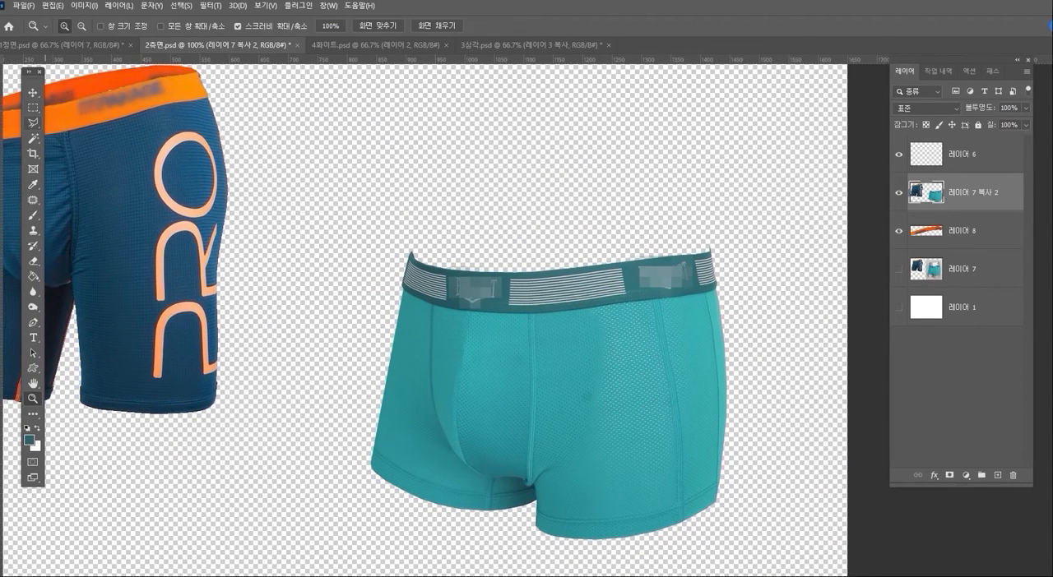
{"action": "left_click", "coordinate": [33, 123]}
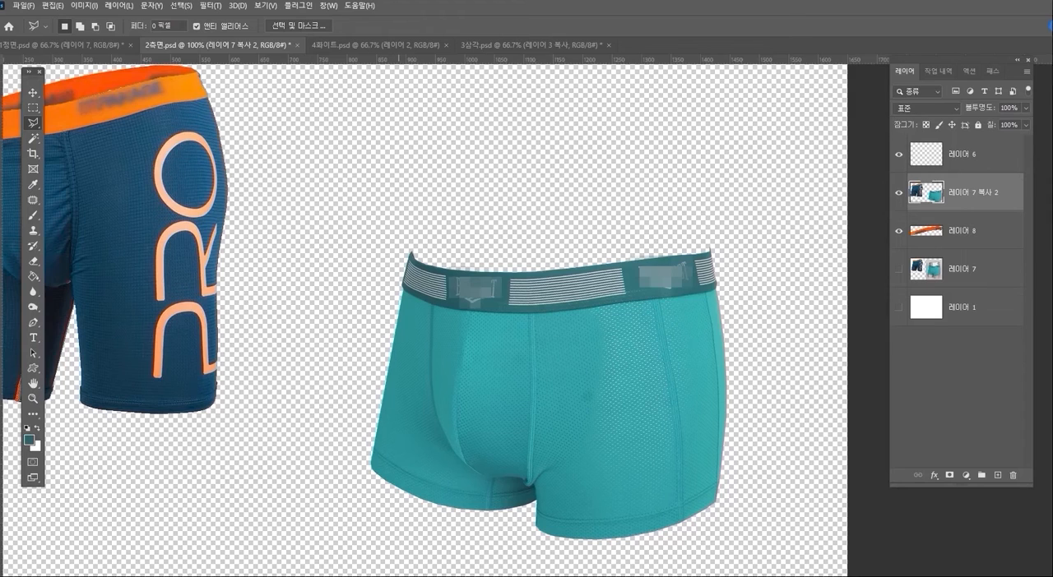
{"action": "left_click", "coordinate": [404, 243]}
{"action": "left_click", "coordinate": [738, 270]}
{"action": "left_click", "coordinate": [714, 220]}
{"action": "left_click", "coordinate": [494, 209]}
{"action": "left_click", "coordinate": [442, 212]}
{"action": "left_click", "coordinate": [404, 242]}
{"action": "key", "text": "ctrl+c"}
{"action": "key", "text": "ctrl+v"}
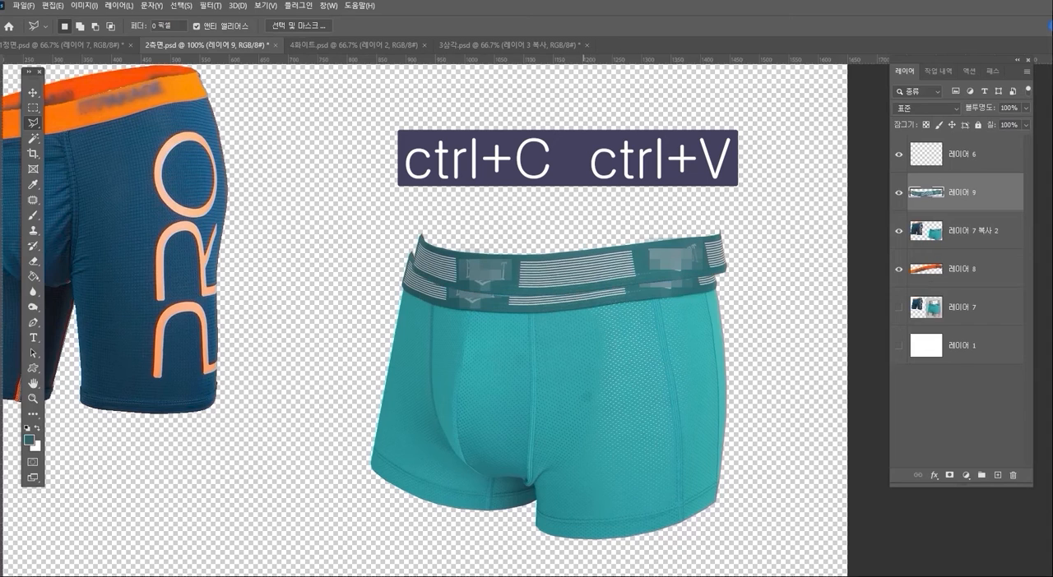
- Flip the teal waistband copy once horizontally and once vertically, and position it just above the front waistband with their ends meeting
{"action": "left_click_drag", "start_coordinate": [583, 273], "coordinate": [577, 234]}
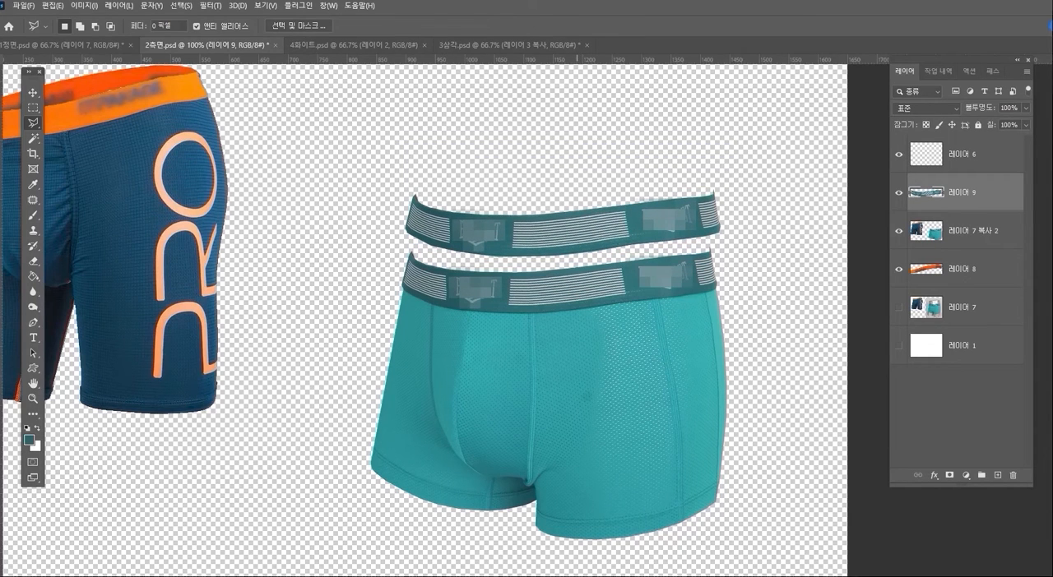
{"action": "key", "text": "ctrl+t"}
{"action": "right_click", "coordinate": [586, 231]}
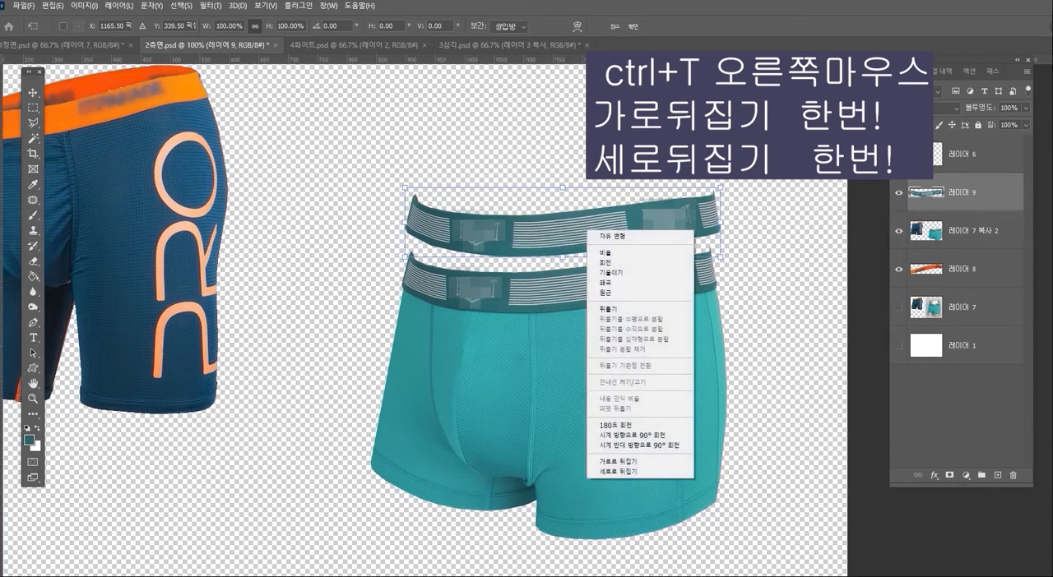
{"action": "left_click", "coordinate": [639, 462]}
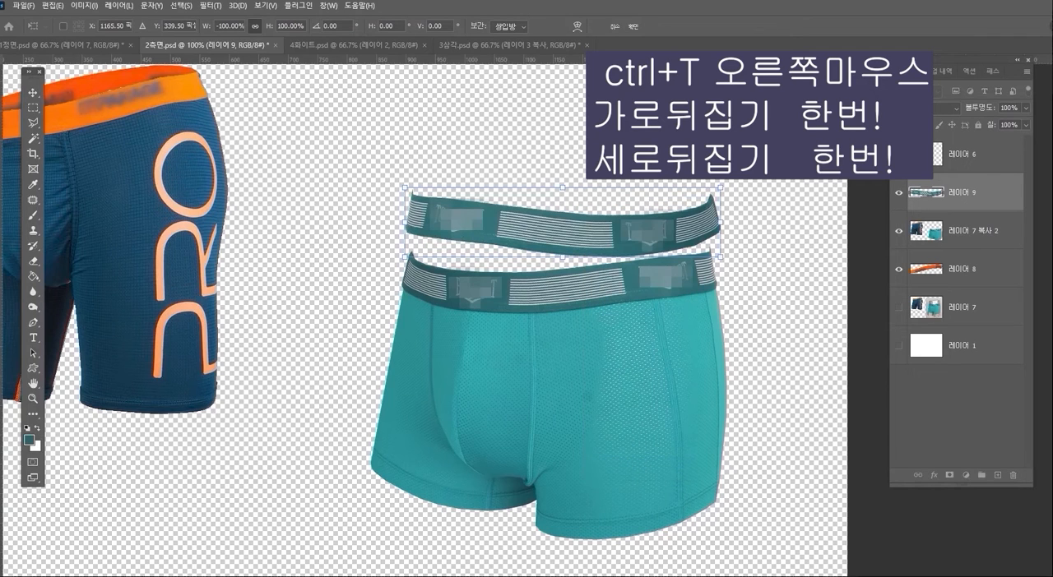
{"action": "right_click", "coordinate": [511, 228]}
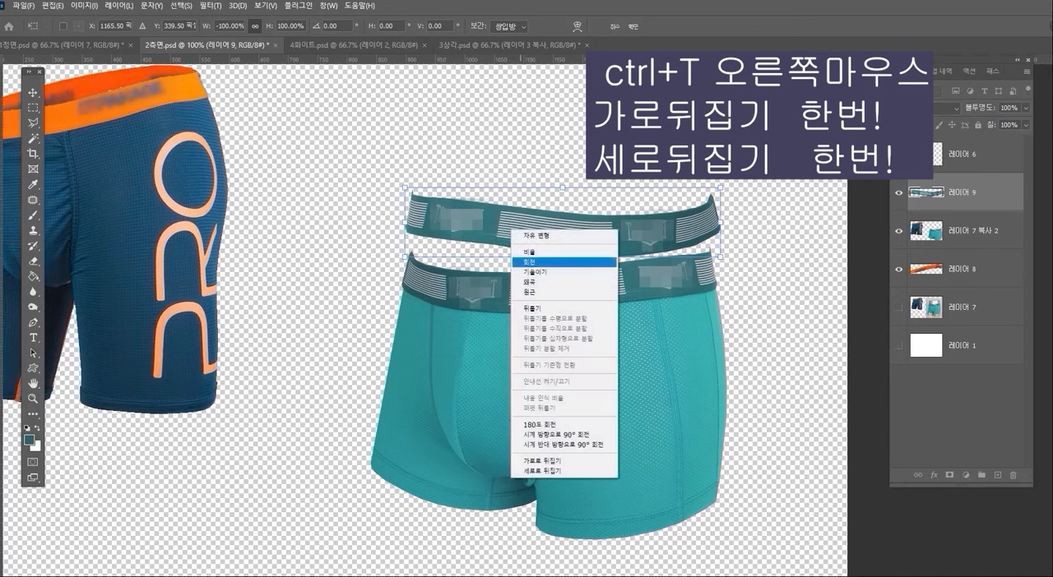
{"action": "left_click", "coordinate": [611, 470]}
{"action": "left_click_drag", "start_coordinate": [622, 216], "coordinate": [618, 248]}
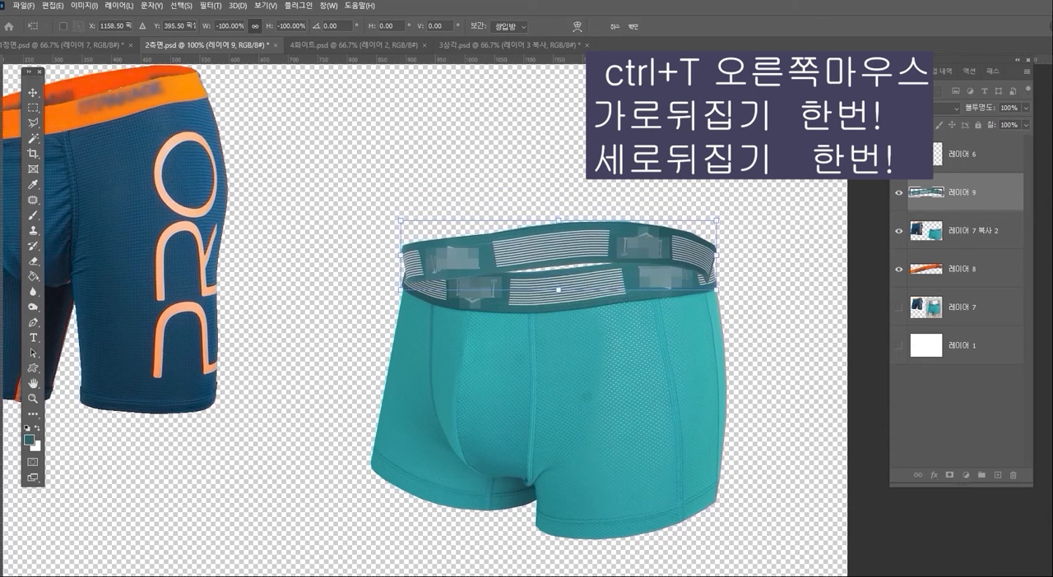
{"action": "key", "text": "Return"}
- Place 레이어 9 below 레이어 7 복사 2 and lower the flipped teal waistband so both ends line up with the front waistband
{"action": "key", "text": "l"}
{"action": "left_click_drag", "start_coordinate": [970, 193], "coordinate": [970, 246]}
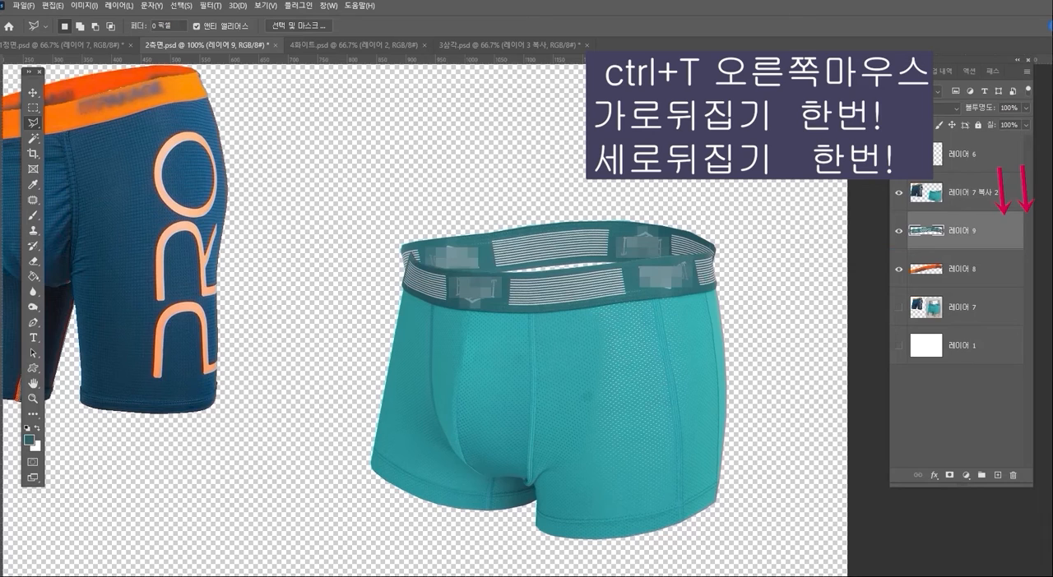
{"action": "left_click", "coordinate": [33, 93]}
{"action": "left_click_drag", "start_coordinate": [585, 234], "coordinate": [583, 244]}
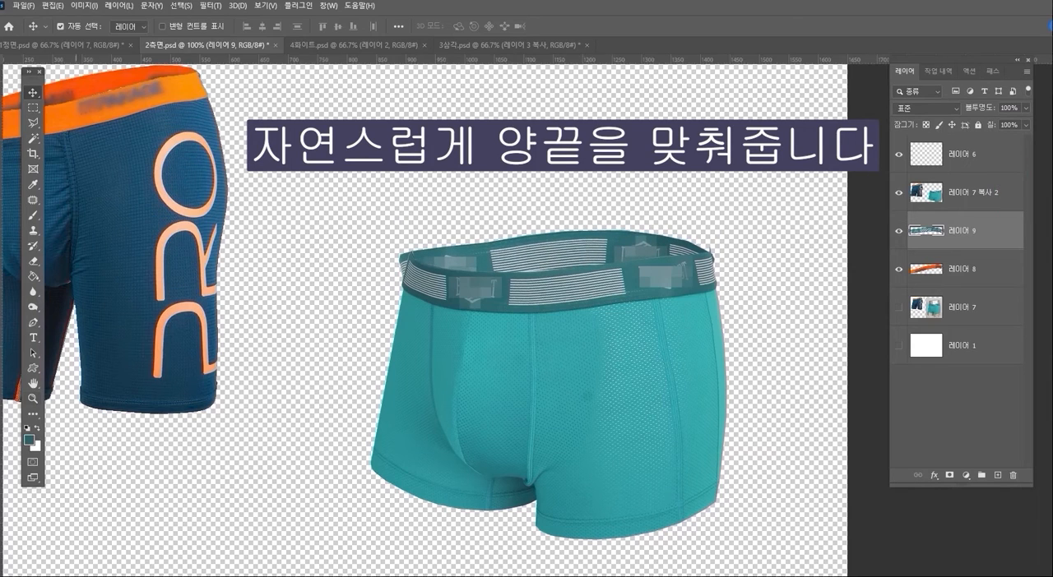
- Trim the part of 레이어 9 sticking out beyond the left end of the teal front waistband, using a polygonal lasso selection
{"action": "left_click", "coordinate": [33, 398]}
{"action": "left_click", "coordinate": [559, 309]}
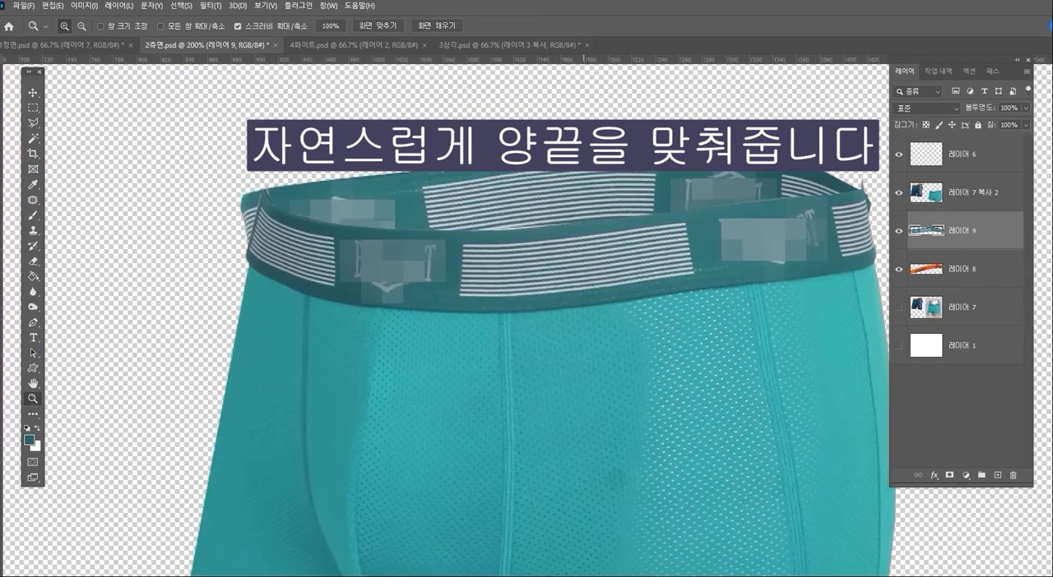
{"action": "left_click_drag", "start_coordinate": [583, 313], "coordinate": [572, 339]}
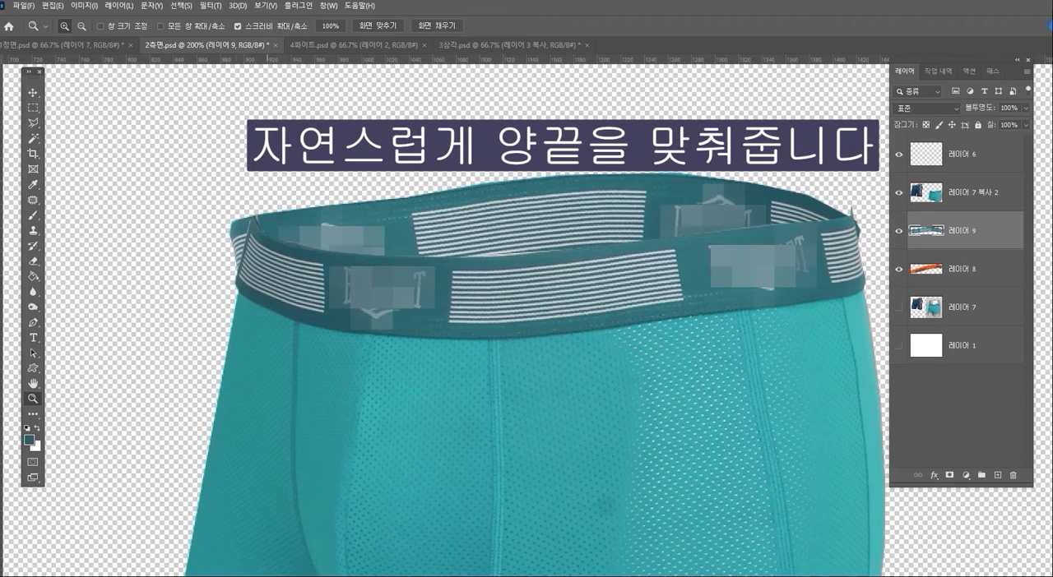
{"action": "key", "text": "l"}
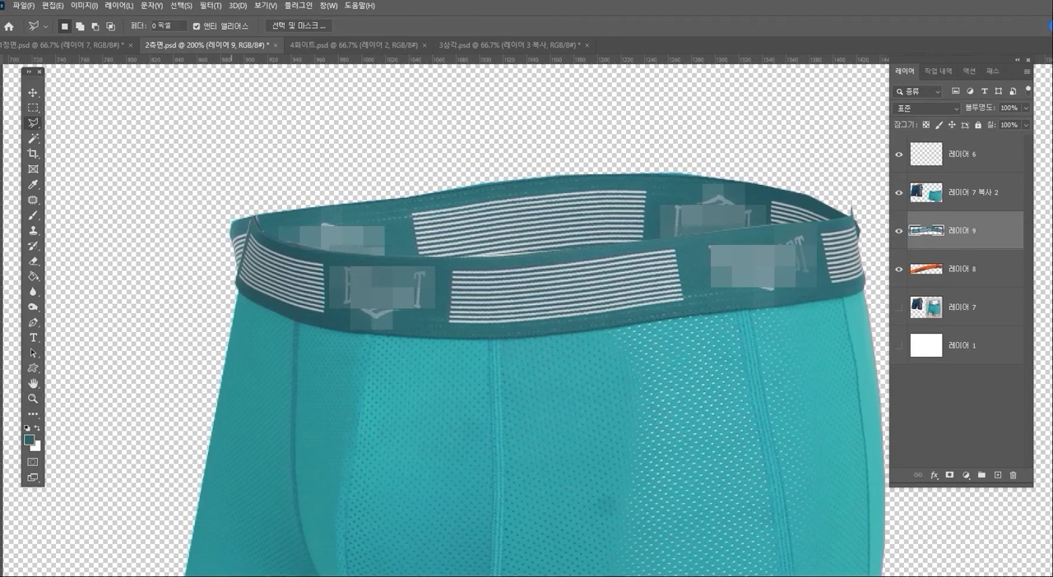
{"action": "left_click", "coordinate": [253, 219]}
{"action": "left_click", "coordinate": [596, 156]}
{"action": "left_click", "coordinate": [127, 168]}
{"action": "left_click", "coordinate": [141, 289]}
{"action": "double_click", "coordinate": [184, 296]}
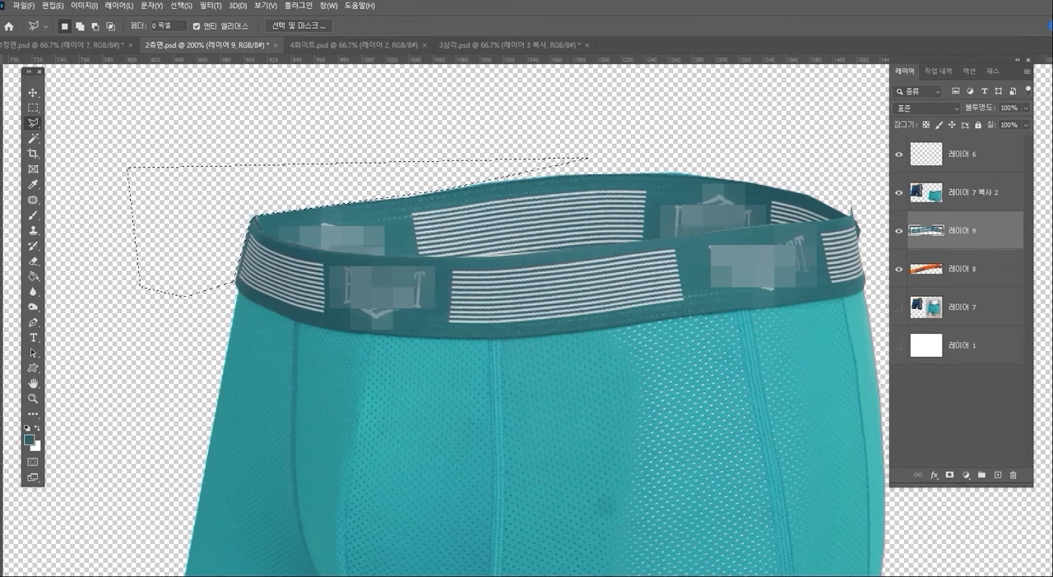
- Remove the excess tips around the right end of the teal waistband on 레이어 7 복사 2 and 레이어 9, and clear the selection
{"action": "left_click", "coordinate": [974, 193]}
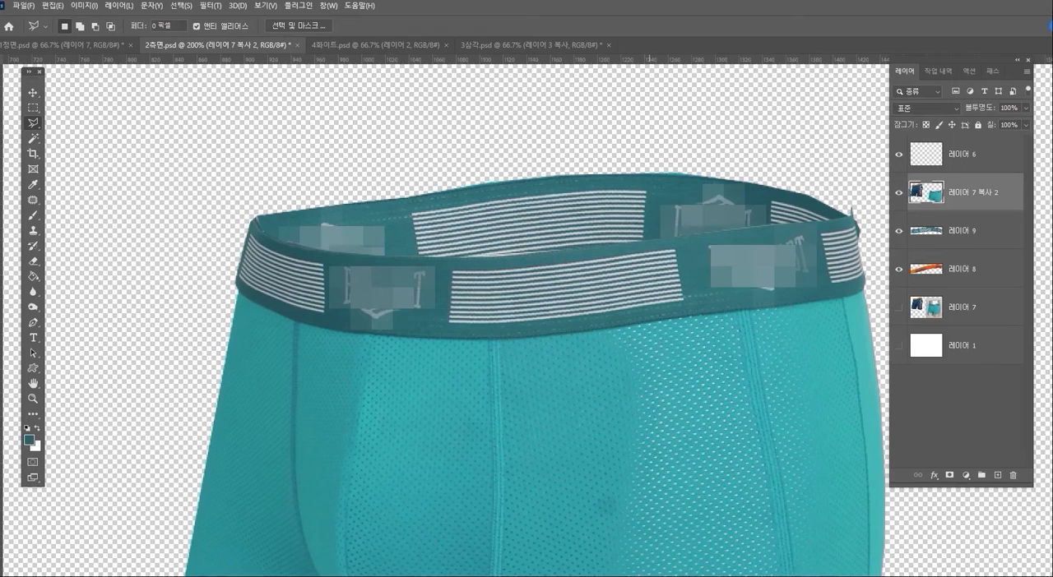
{"action": "left_click_drag", "start_coordinate": [849, 238], "coordinate": [723, 231]}
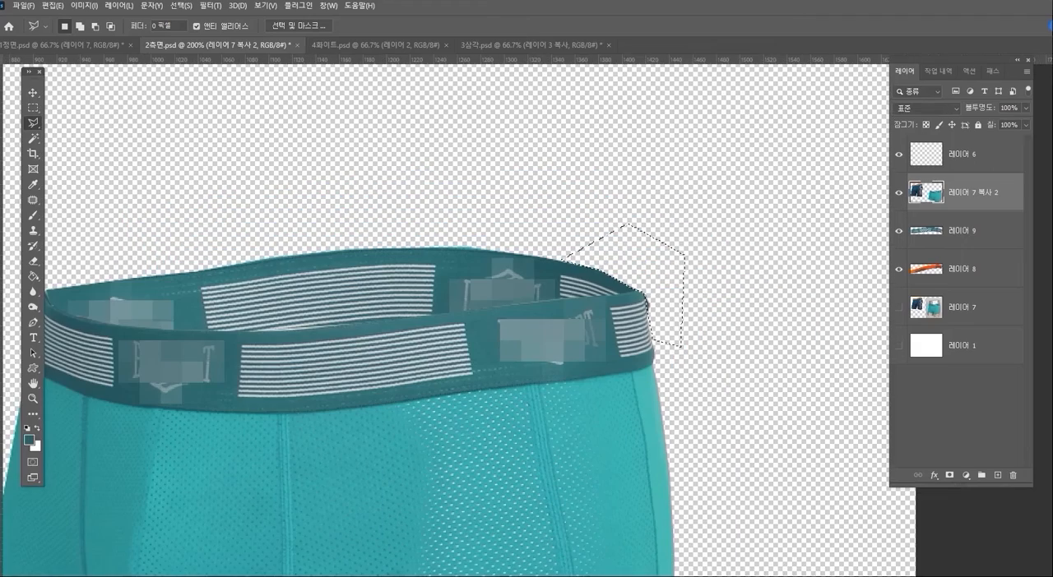
{"action": "left_click", "coordinate": [973, 231]}
{"action": "key", "text": "Delete"}
{"action": "left_click_drag", "start_coordinate": [253, 427], "coordinate": [424, 331]}
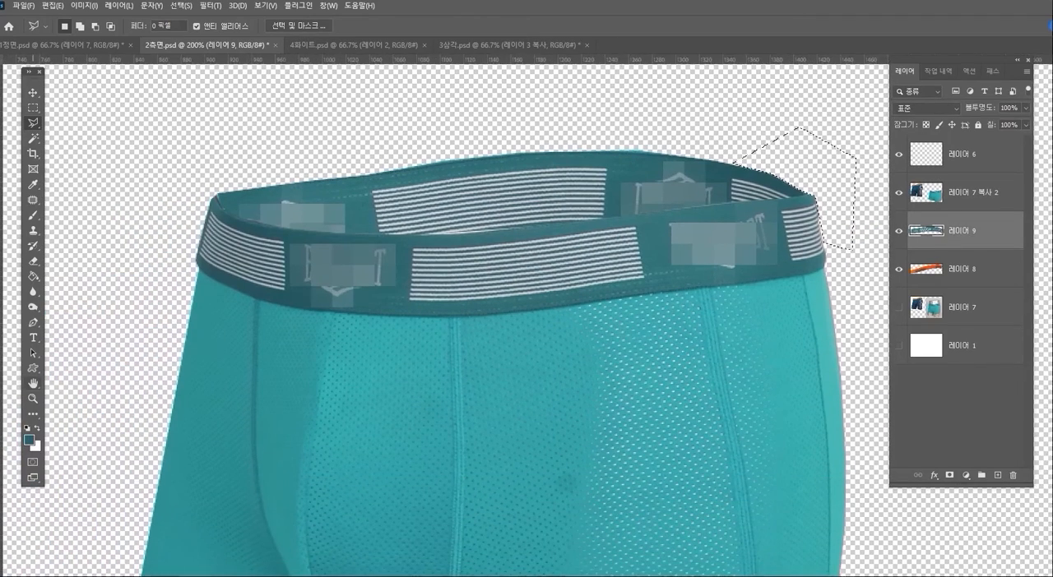
{"action": "left_click", "coordinate": [33, 399]}
{"action": "left_click", "coordinate": [568, 373], "text": "alt"}
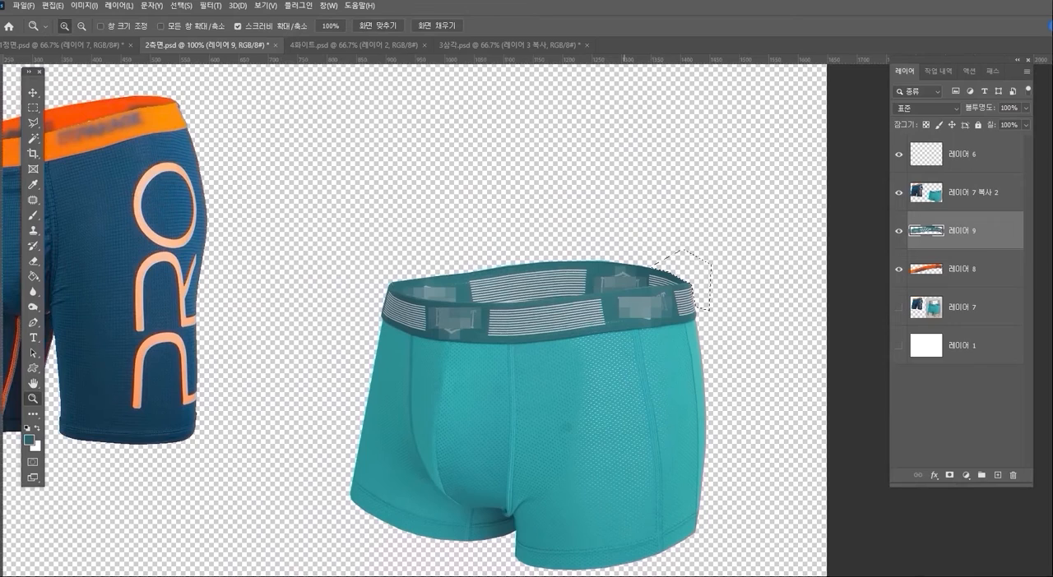
{"action": "key", "text": "ctrl+d"}
- Load the teal back waistband's outline from 레이어 9 as a selection and add a new layer above it
{"action": "left_click", "coordinate": [519, 298]}
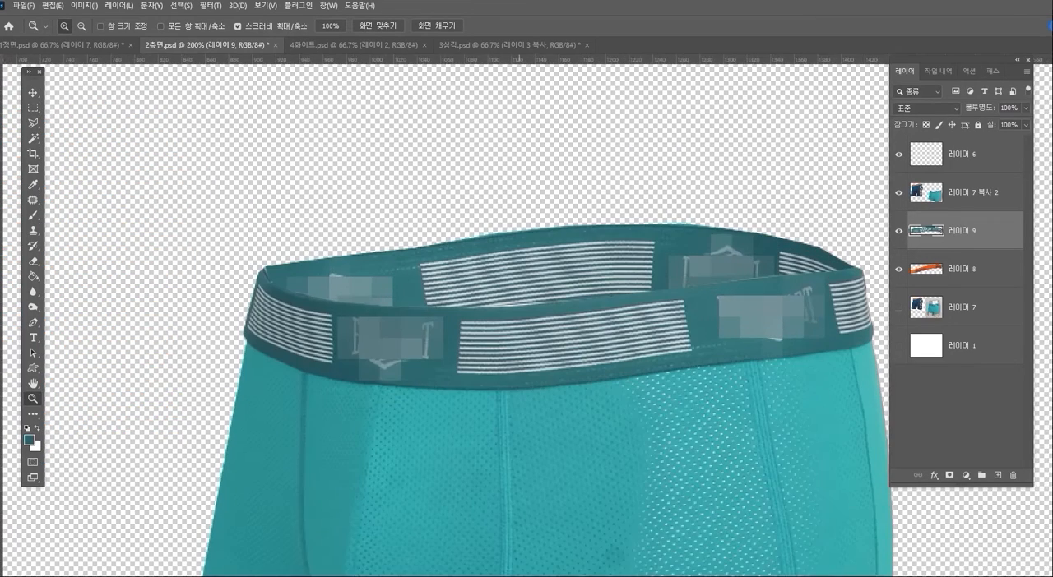
{"action": "left_click_drag", "start_coordinate": [594, 354], "coordinate": [572, 330]}
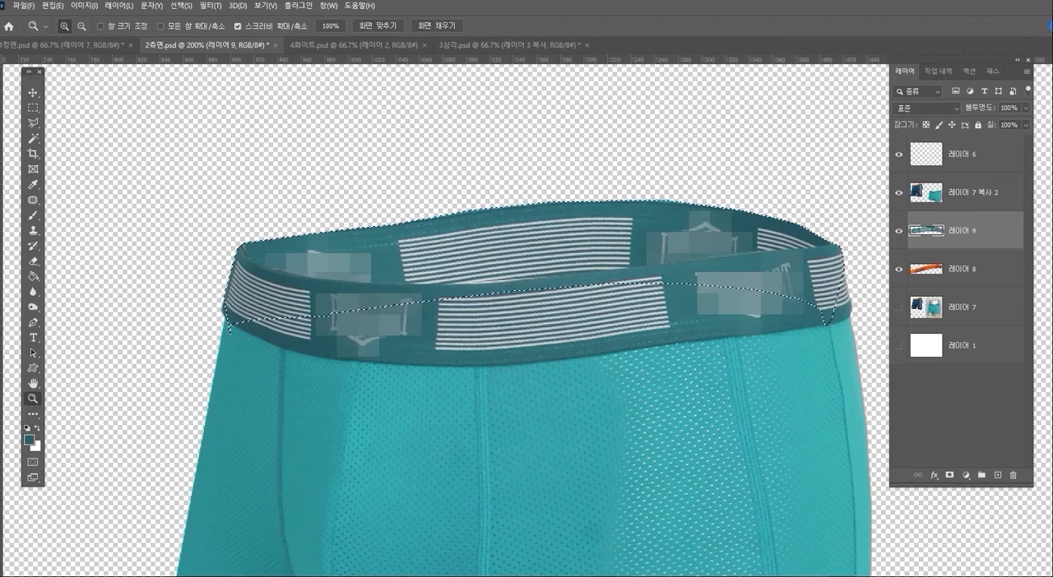
{"action": "left_click", "coordinate": [997, 475]}
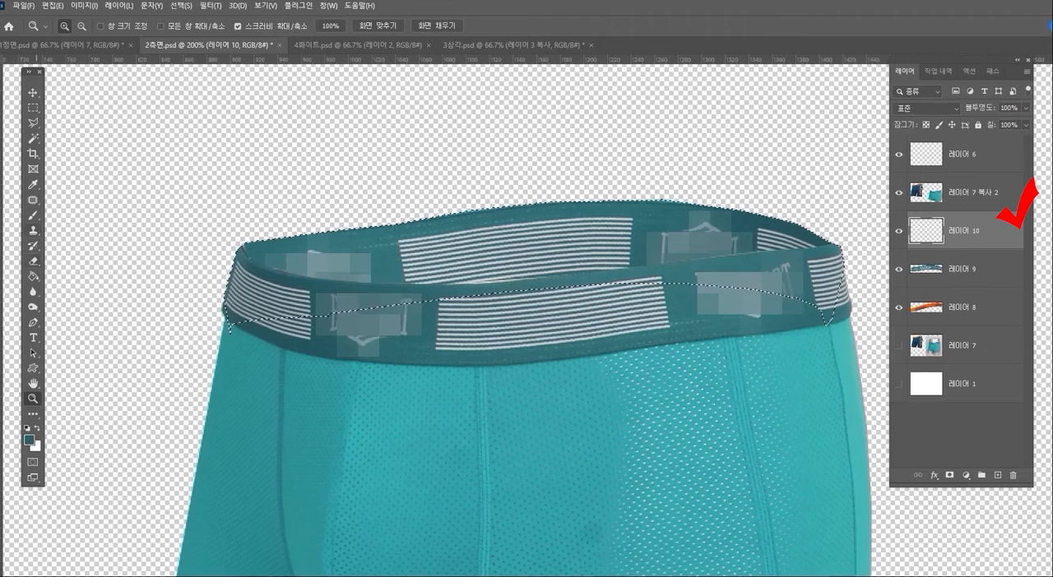
- Paint black shadows inside both ends of the teal back waistband on 레이어 10 with a soft 150-pixel brush, and clear the selection
{"action": "key", "text": "b"}
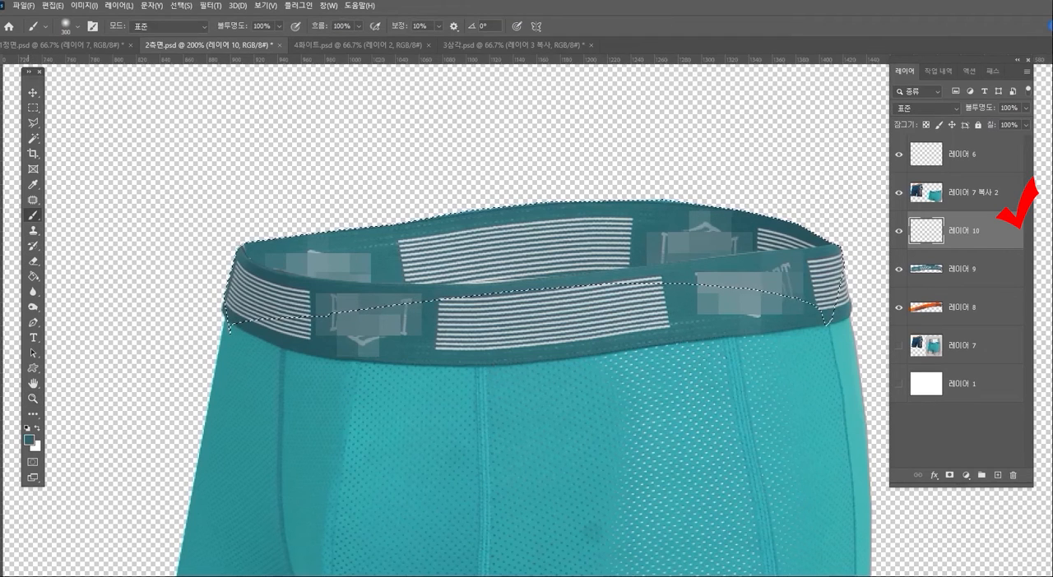
{"action": "key", "text": "d"}
{"action": "key", "text": "bracketleft"}
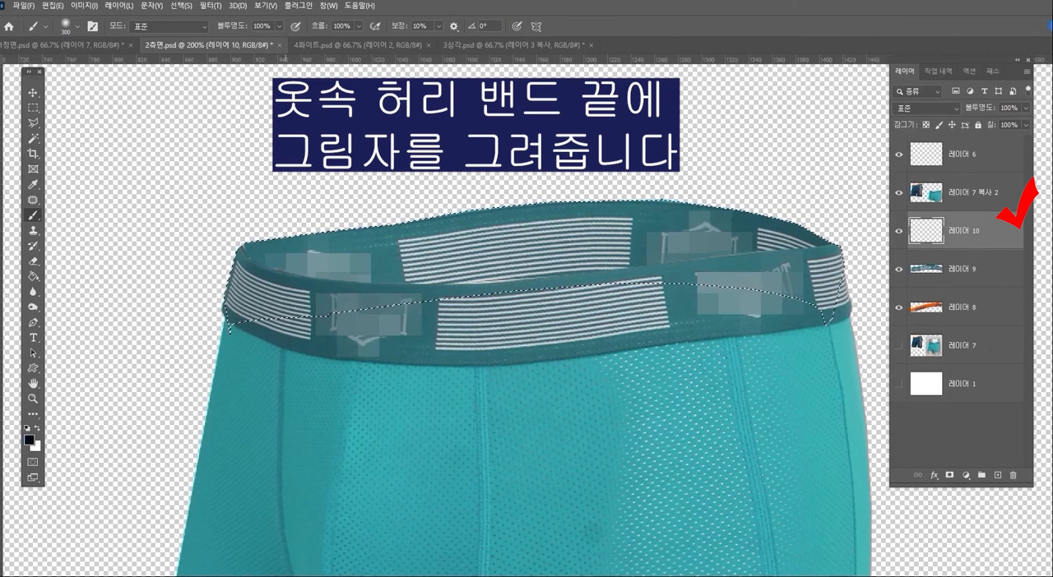
{"action": "key", "text": "bracketleft"}
{"action": "key", "text": "bracketleft"}
{"action": "key", "text": "bracketleft"}
{"action": "key", "text": "bracketleft"}
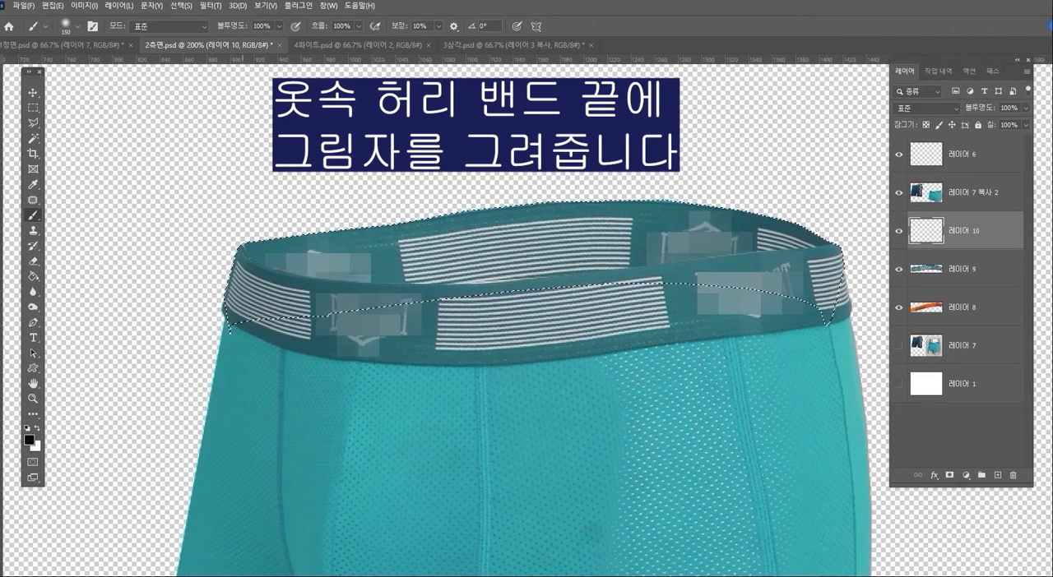
{"action": "left_click", "coordinate": [244, 254]}
{"action": "left_click_drag", "start_coordinate": [251, 247], "coordinate": [362, 255]}
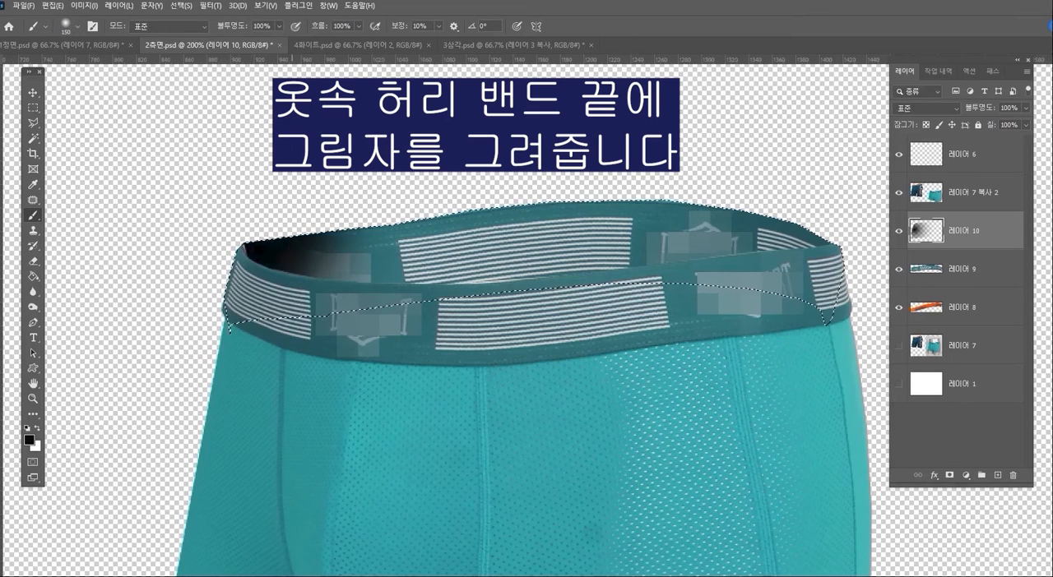
{"action": "left_click_drag", "start_coordinate": [822, 221], "coordinate": [775, 199]}
{"action": "key", "text": "ctrl+d"}
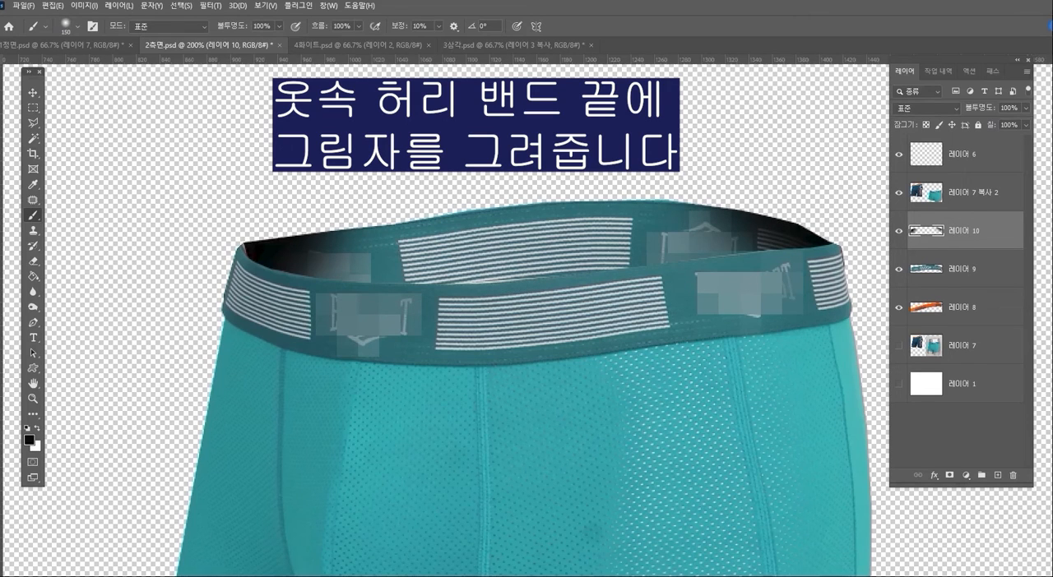
- Lower the fill of the shadow layer 레이어 10 to 62%
{"action": "left_click", "coordinate": [1026, 125]}
{"action": "mouse_move", "coordinate": [1024, 140]}
{"action": "left_mouse_down"}
{"action": "mouse_move", "coordinate": [994, 140]}
{"action": "mouse_move", "coordinate": [1003, 140]}
{"action": "left_mouse_up"}
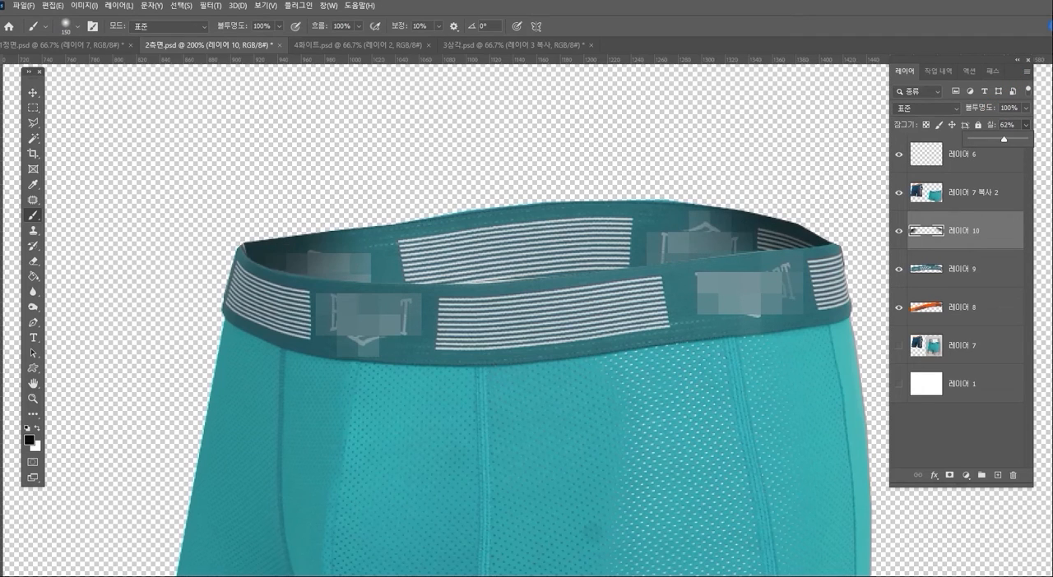
{"action": "left_click", "coordinate": [33, 399]}
{"action": "left_click", "coordinate": [535, 350], "text": "alt"}
{"action": "left_click", "coordinate": [567, 296], "text": "alt"}
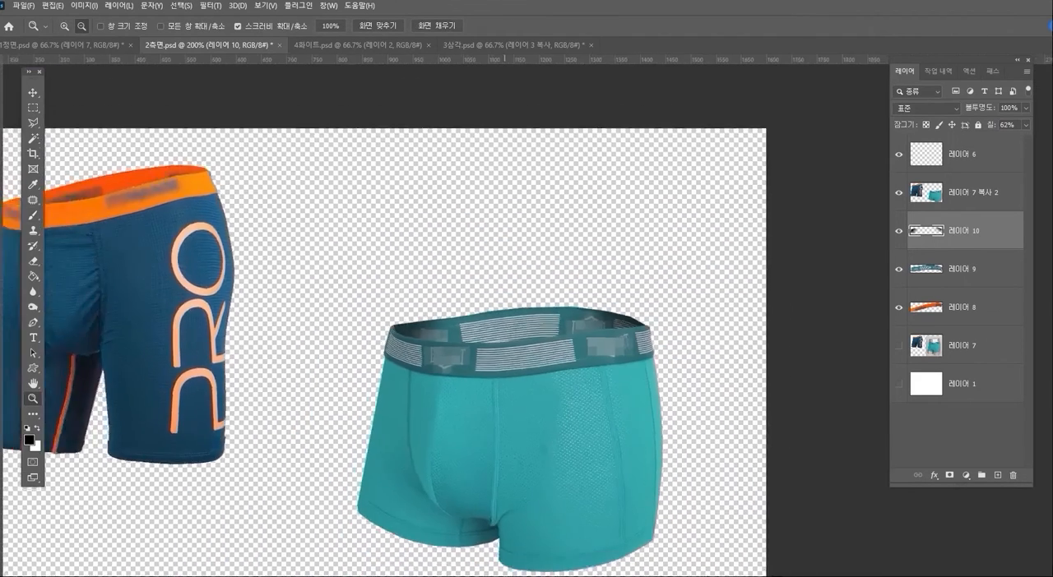
{"action": "left_click_drag", "start_coordinate": [509, 329], "coordinate": [517, 319]}
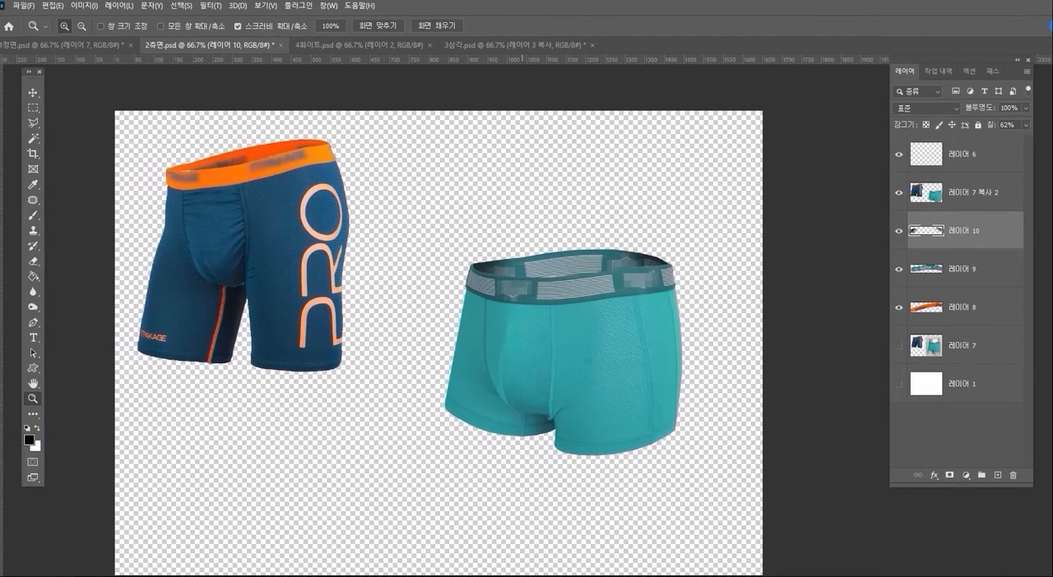
- Add a new layer above 레이어 8 and load the orange back waistband's outline from 레이어 8 as a selection
{"action": "left_click_drag", "start_coordinate": [227, 181], "coordinate": [311, 197]}
{"action": "left_click", "coordinate": [330, 190]}
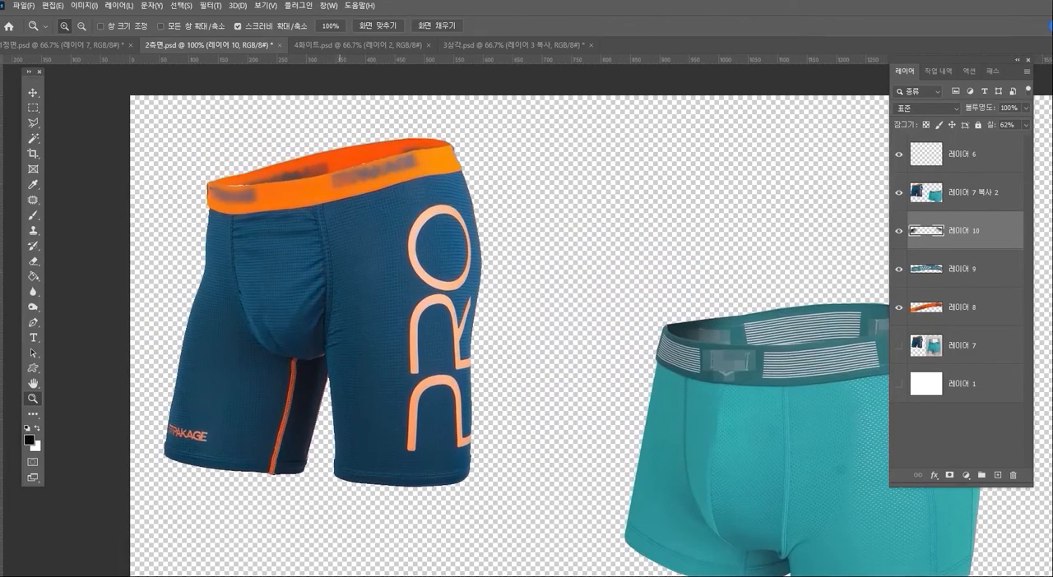
{"action": "left_click", "coordinate": [343, 181]}
{"action": "left_click_drag", "start_coordinate": [427, 230], "coordinate": [488, 269]}
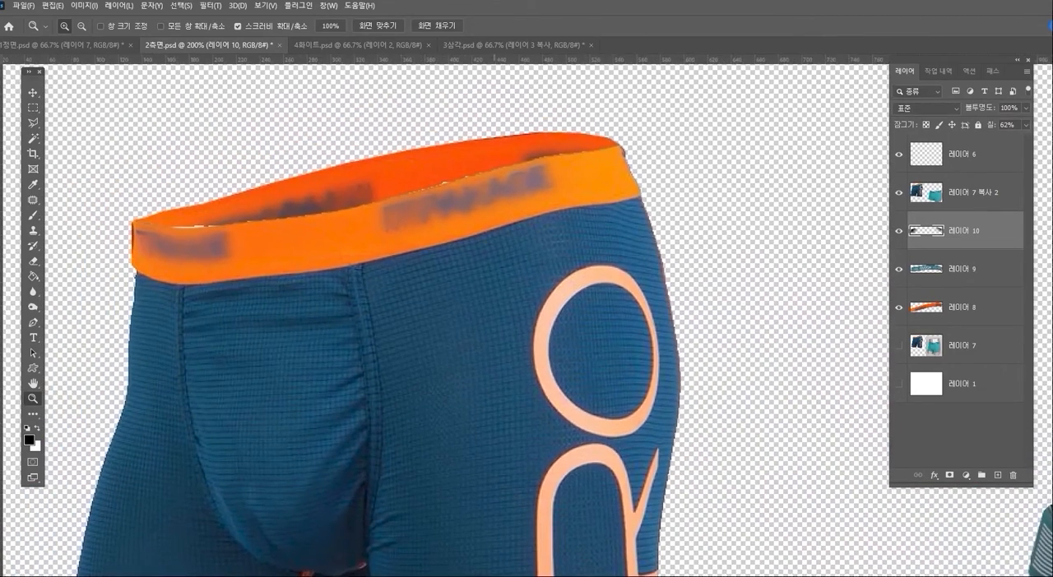
{"action": "left_click", "coordinate": [963, 307]}
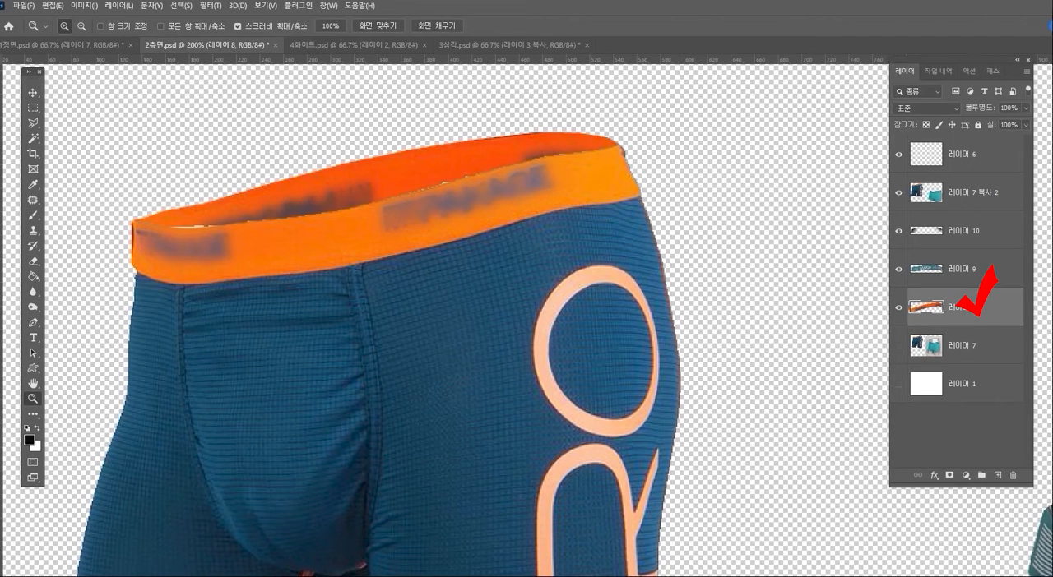
{"action": "left_click", "coordinate": [998, 475]}
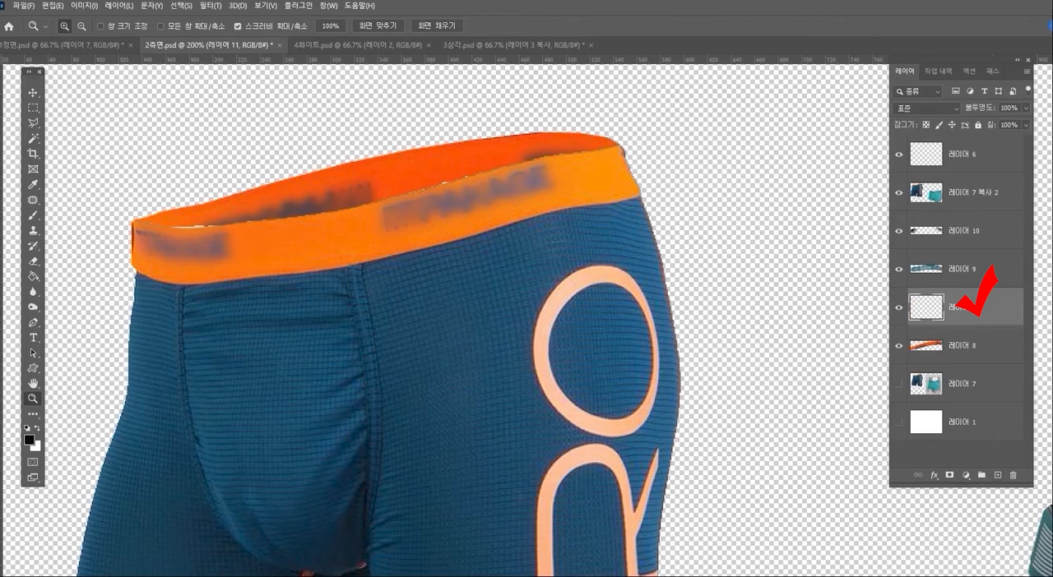
{"action": "left_click", "coordinate": [962, 346]}
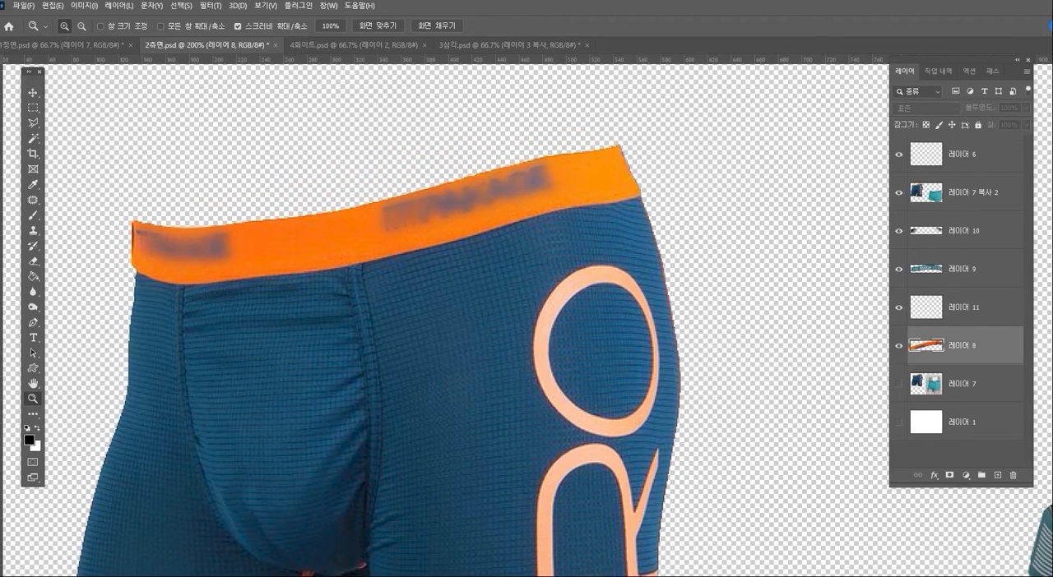
{"action": "left_click", "coordinate": [926, 345], "text": "ctrl"}
{"action": "left_click", "coordinate": [962, 308]}
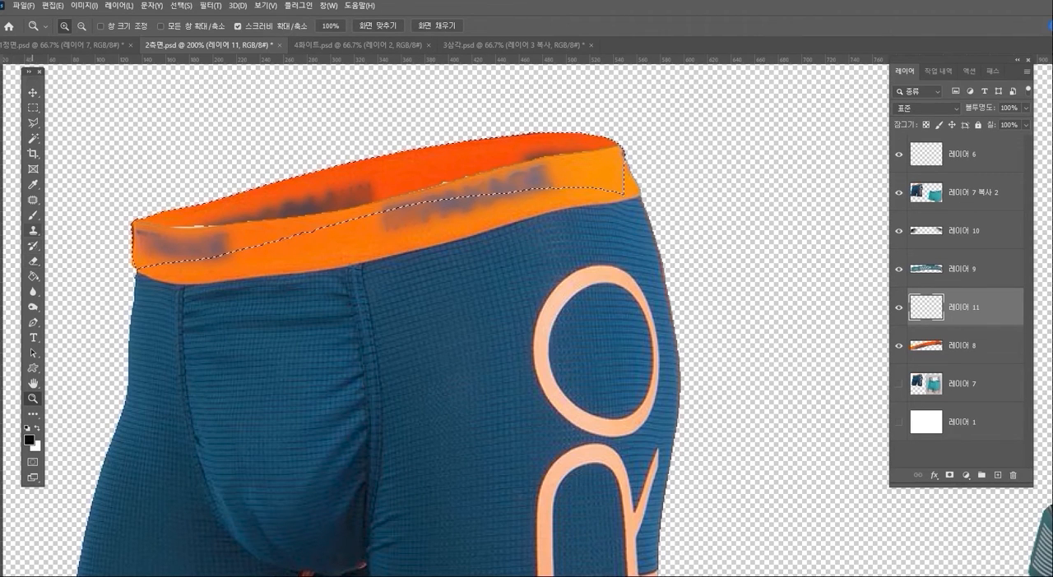
- Paint black shadows inside both ends of the orange back waistband on 레이어 11 with a soft 150-pixel brush, and clear the selection
{"action": "left_click", "coordinate": [33, 215]}
{"action": "left_click", "coordinate": [161, 220]}
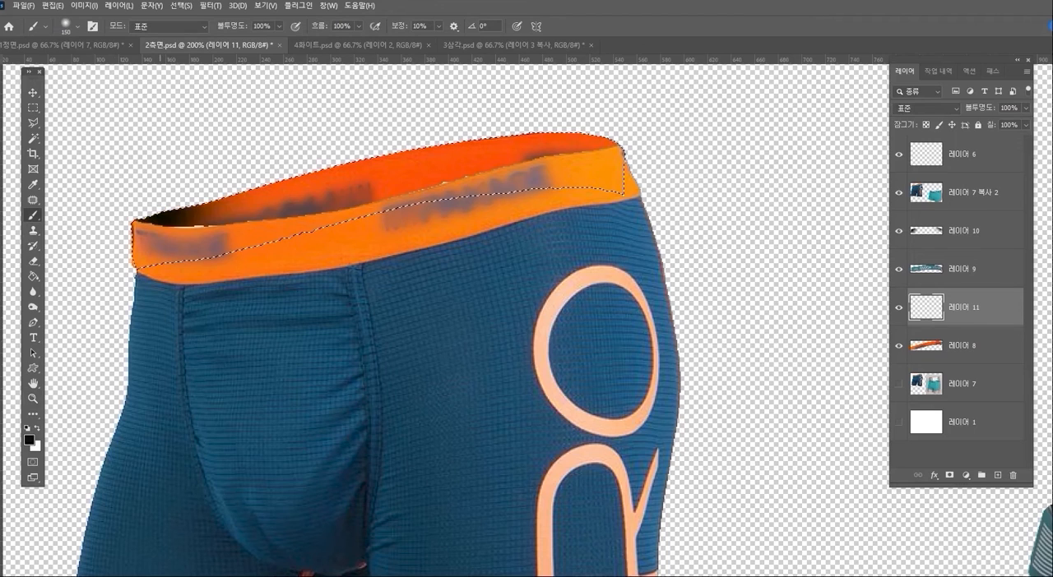
{"action": "left_click_drag", "start_coordinate": [161, 221], "coordinate": [195, 205]}
{"action": "left_click_drag", "start_coordinate": [610, 138], "coordinate": [555, 124]}
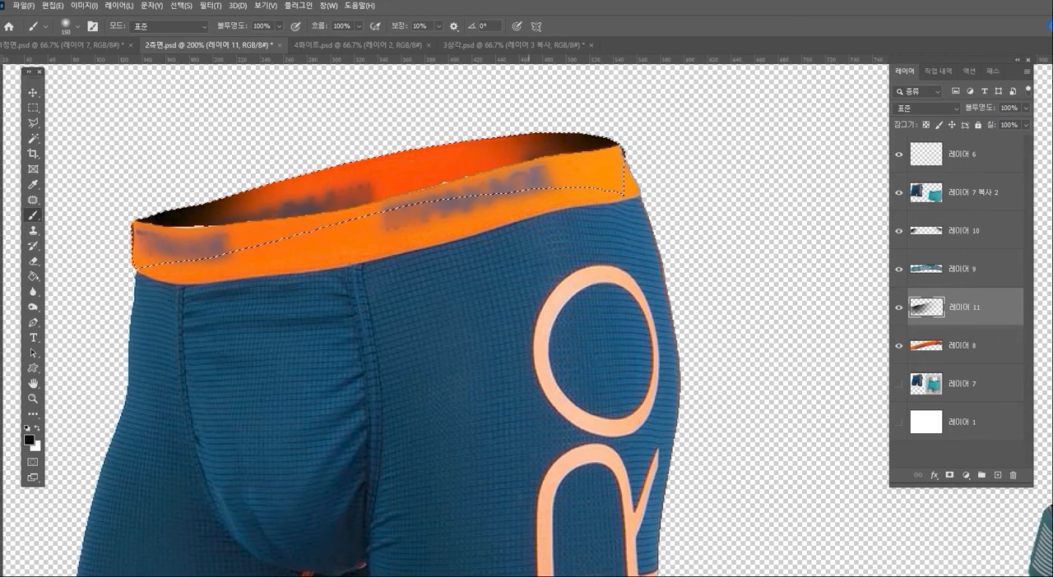
{"action": "key", "text": "ctrl+d"}
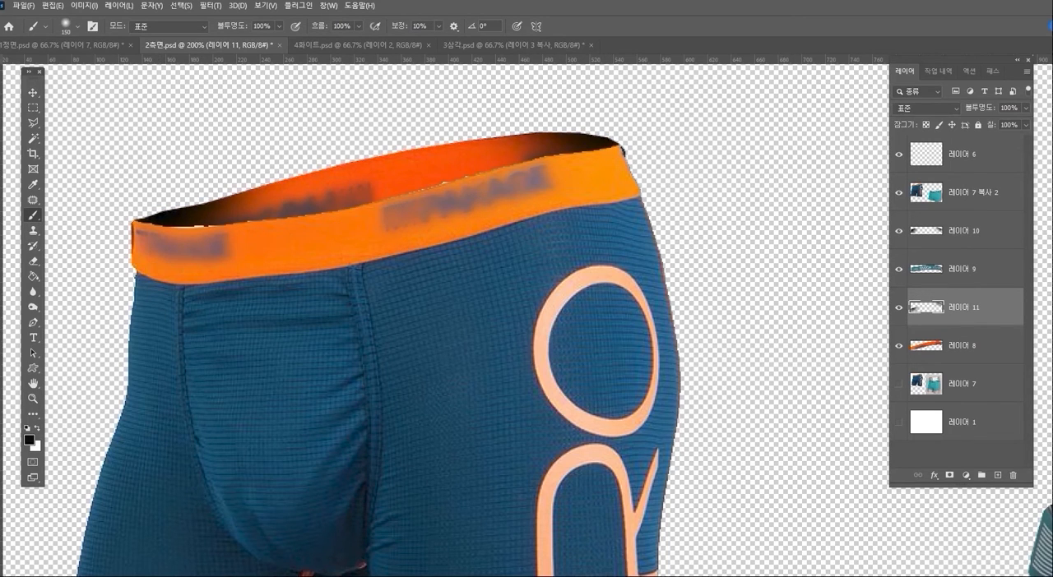
- Lower the shadow layer 레이어 11 to 43% fill and 77% opacity
{"action": "left_click", "coordinate": [1025, 125]}
{"action": "left_click_drag", "start_coordinate": [1024, 139], "coordinate": [994, 139]}
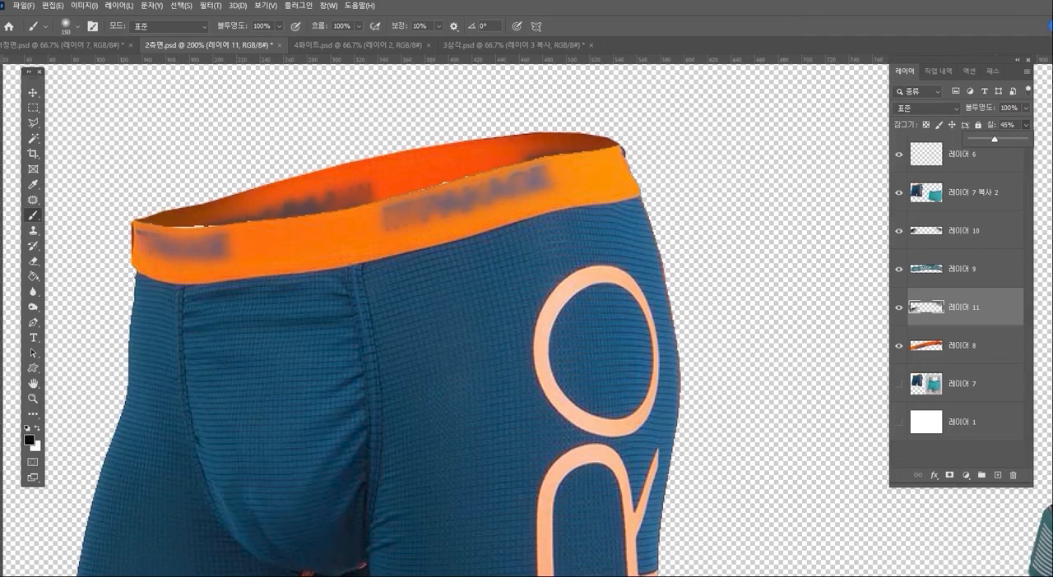
{"action": "left_click", "coordinate": [1026, 109]}
{"action": "left_click_drag", "start_coordinate": [1023, 122], "coordinate": [1011, 122]}
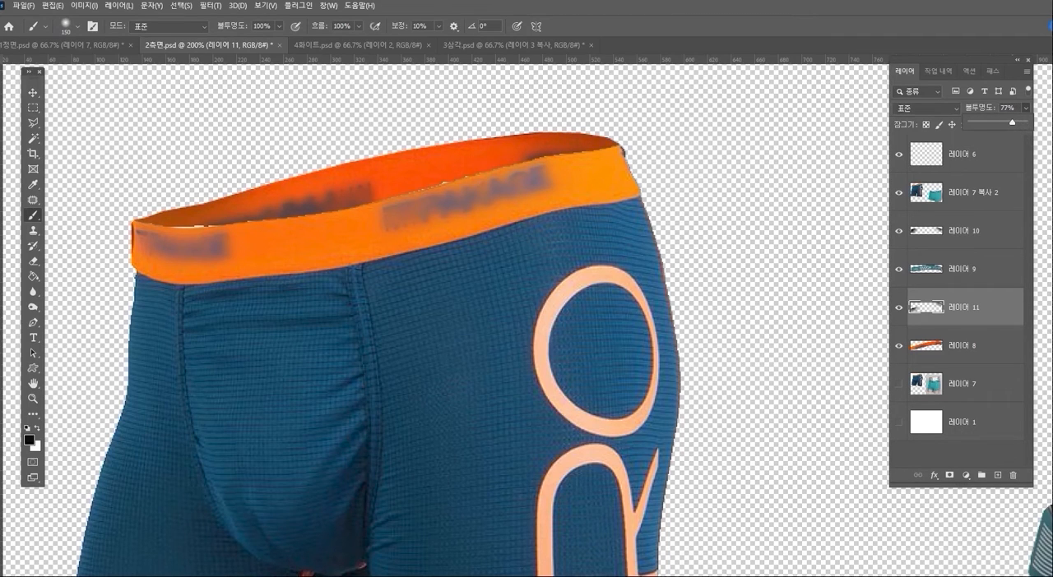
{"action": "left_click", "coordinate": [33, 399]}
{"action": "left_click", "coordinate": [403, 360], "text": "alt"}
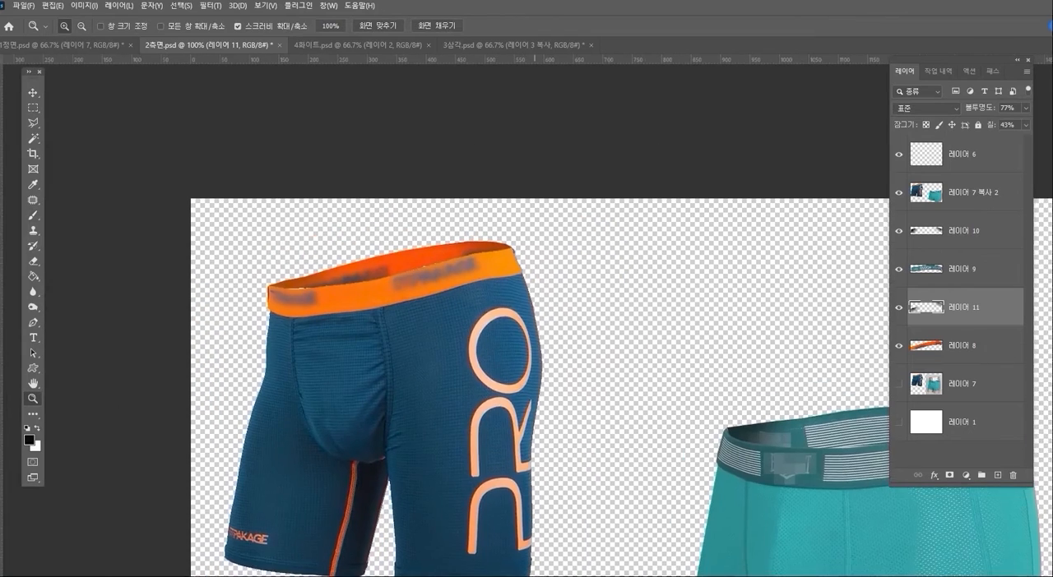
{"action": "left_click_drag", "start_coordinate": [545, 370], "coordinate": [476, 307]}
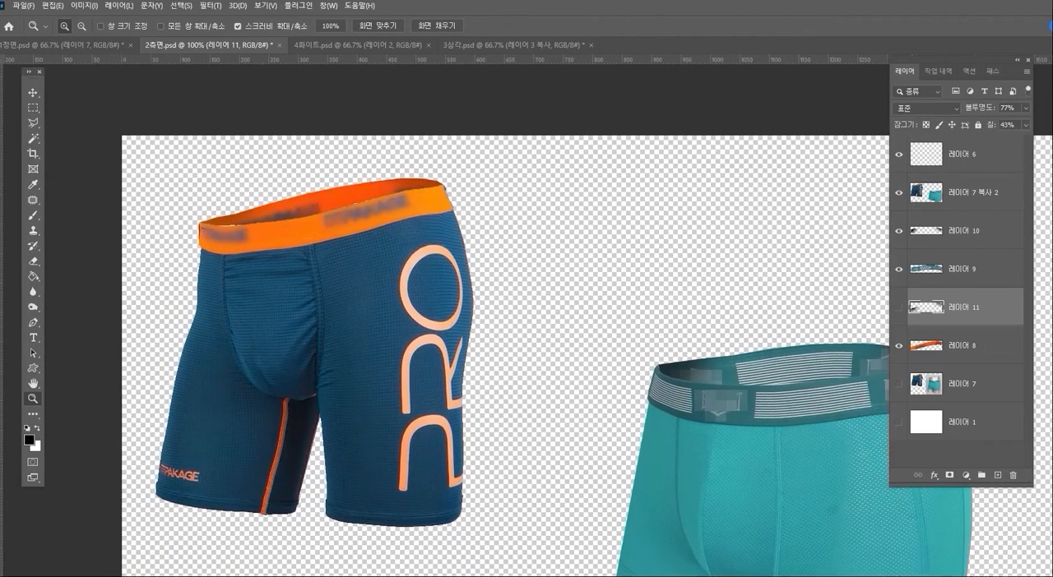
- In 4화이트.psd, outline the waistband of the white boxer cutout on 레이어 2 and copy it to a new layer
{"action": "key", "text": "ctrl+Tab"}
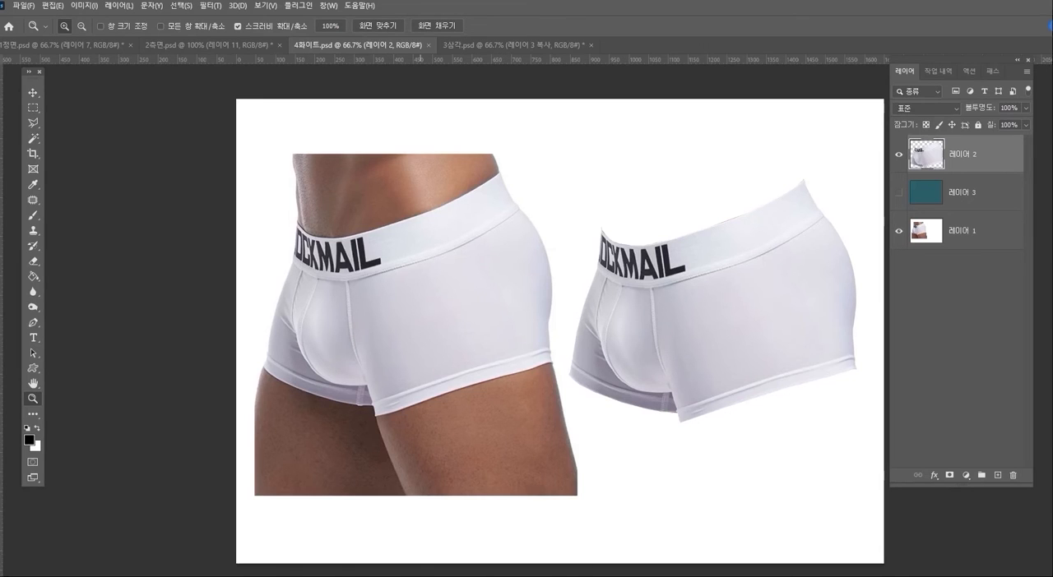
{"action": "left_click_drag", "start_coordinate": [640, 287], "coordinate": [514, 300]}
{"action": "key", "text": "l"}
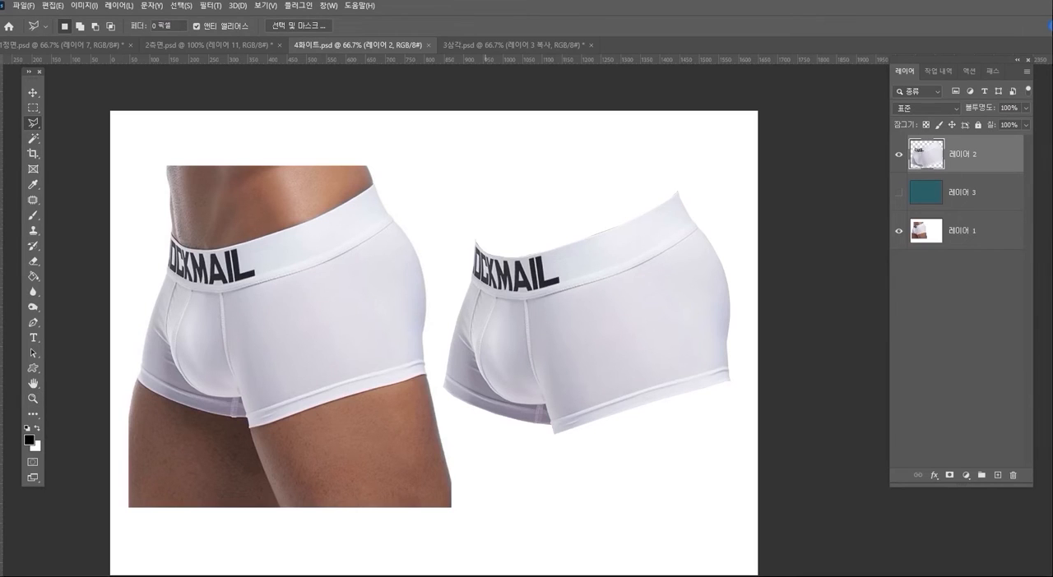
{"action": "left_click", "coordinate": [469, 283]}
{"action": "left_click", "coordinate": [495, 301]}
{"action": "left_click", "coordinate": [664, 254]}
{"action": "left_click", "coordinate": [709, 226]}
{"action": "left_click", "coordinate": [674, 179]}
{"action": "left_click", "coordinate": [511, 202]}
{"action": "left_click", "coordinate": [459, 222]}
{"action": "double_click", "coordinate": [460, 255]}
{"action": "key", "text": "ctrl+j"}
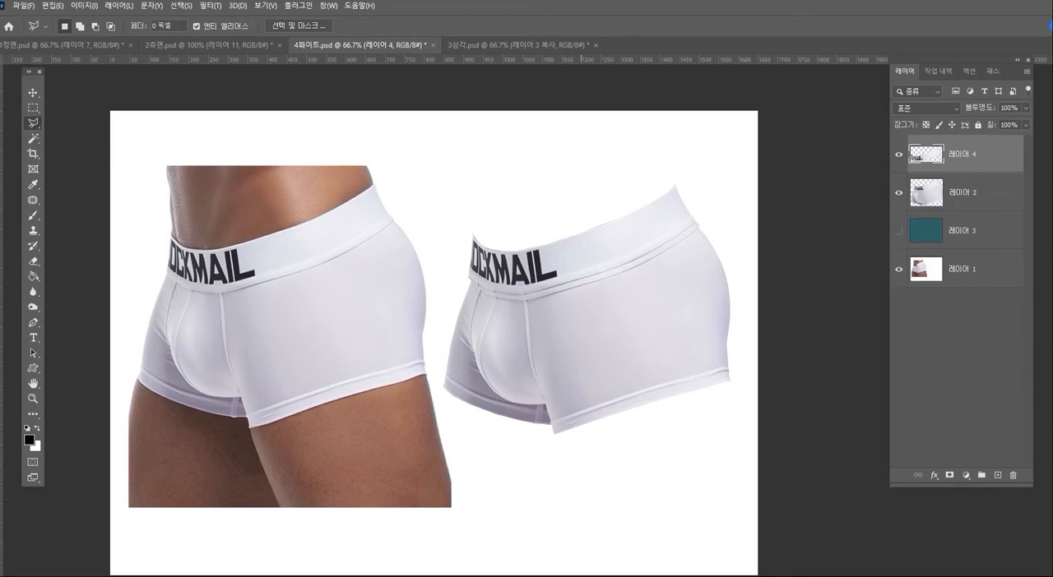
- Show the teal background layer 레이어 3 and move the waistband copy 레이어 4 below 레이어 2
{"action": "left_click", "coordinate": [898, 231]}
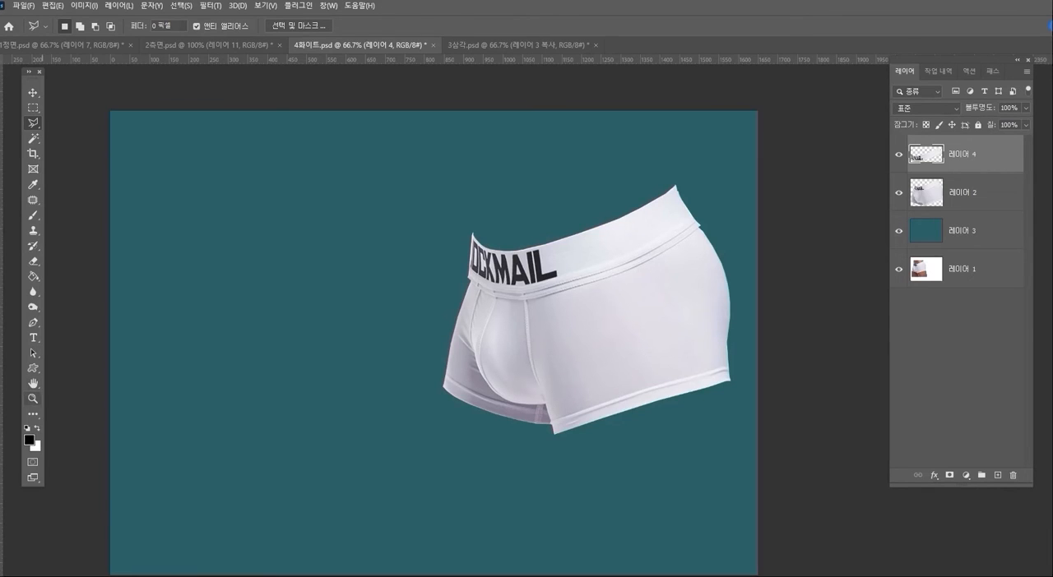
{"action": "left_click", "coordinate": [33, 399]}
{"action": "left_click", "coordinate": [570, 296]}
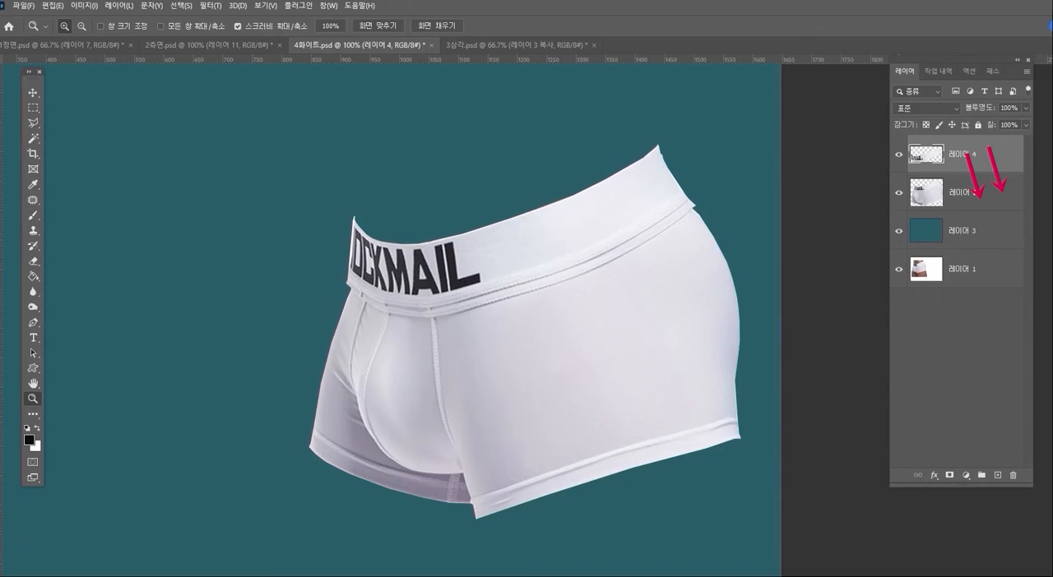
{"action": "left_click_drag", "start_coordinate": [978, 155], "coordinate": [978, 206]}
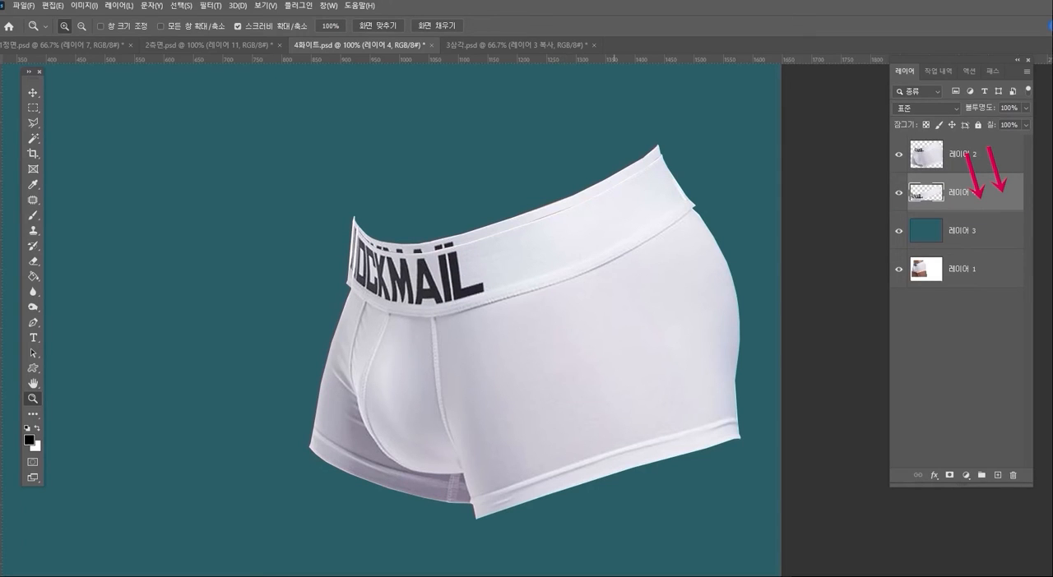
- Flip the white waistband copy on 레이어 4 horizontally and vertically
{"action": "key", "text": "ctrl+t"}
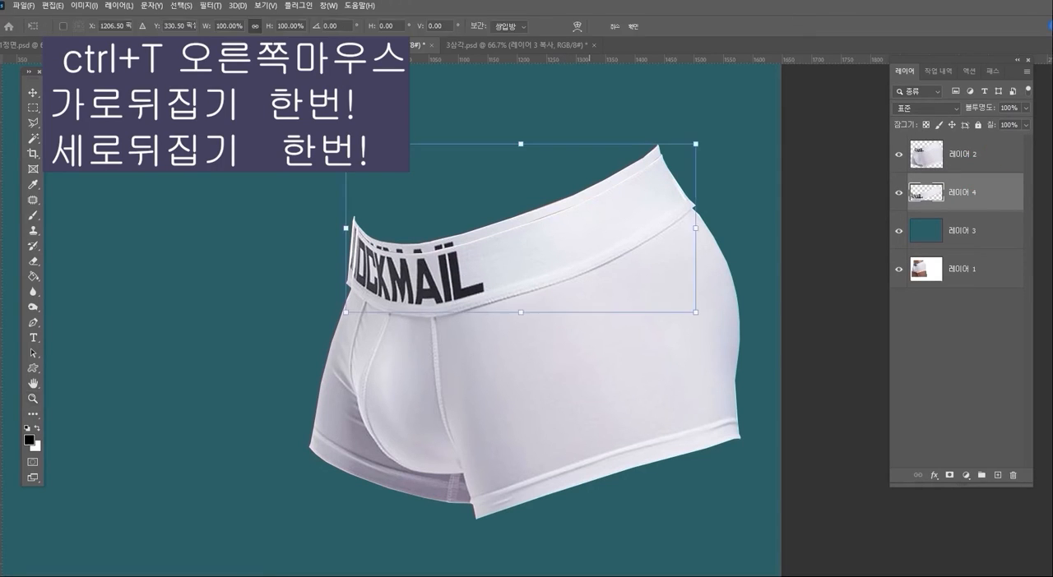
{"action": "right_click", "coordinate": [584, 231]}
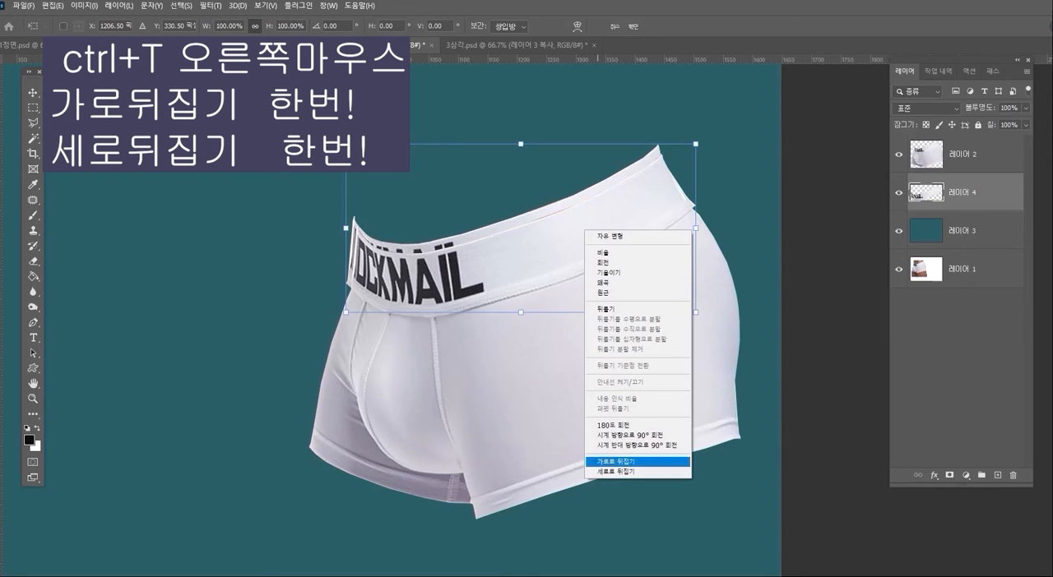
{"action": "left_click", "coordinate": [625, 462]}
{"action": "right_click", "coordinate": [485, 231]}
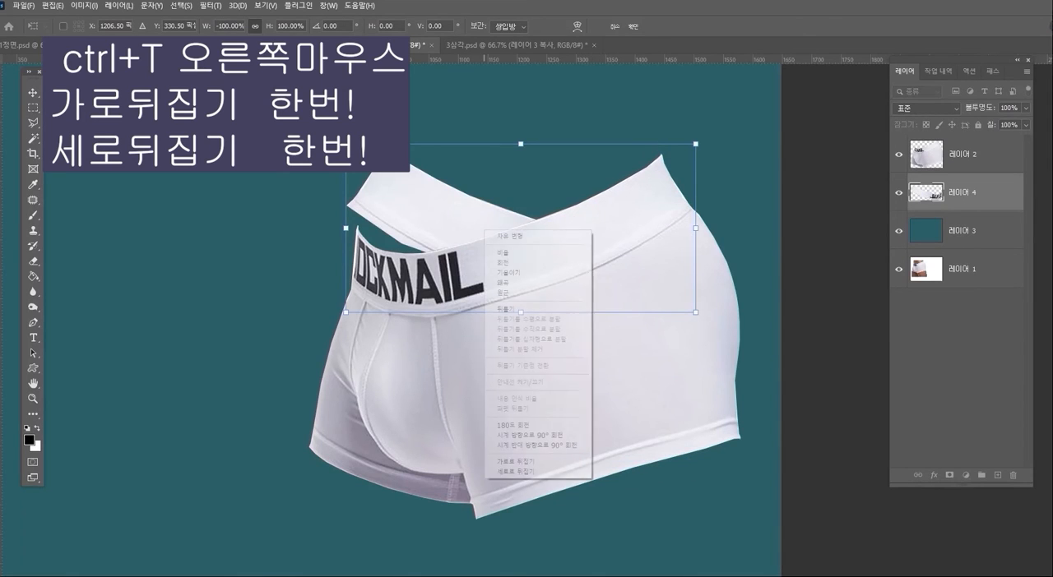
{"action": "left_click", "coordinate": [516, 472]}
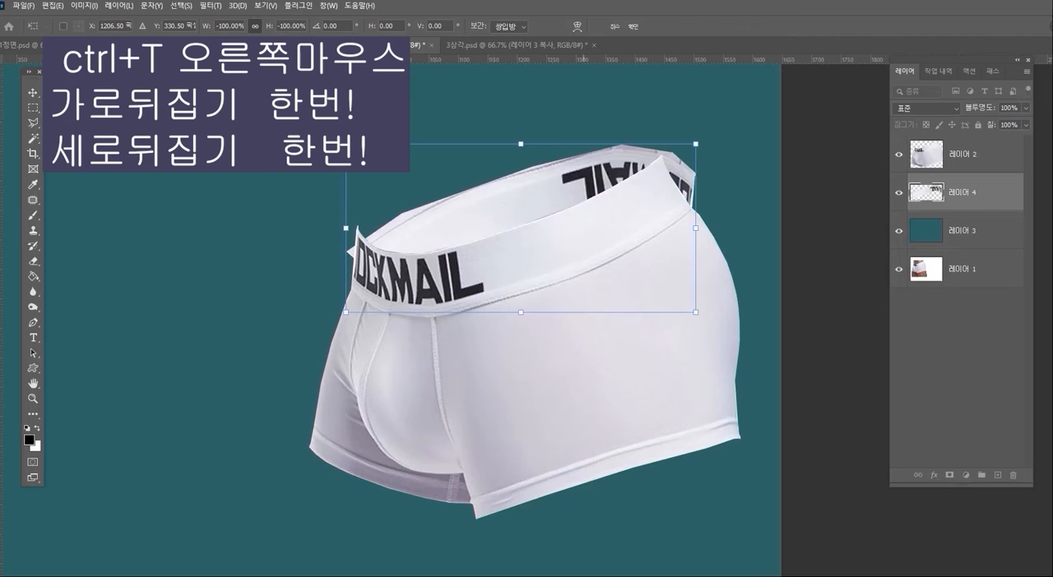
{"action": "left_click", "coordinate": [33, 93]}
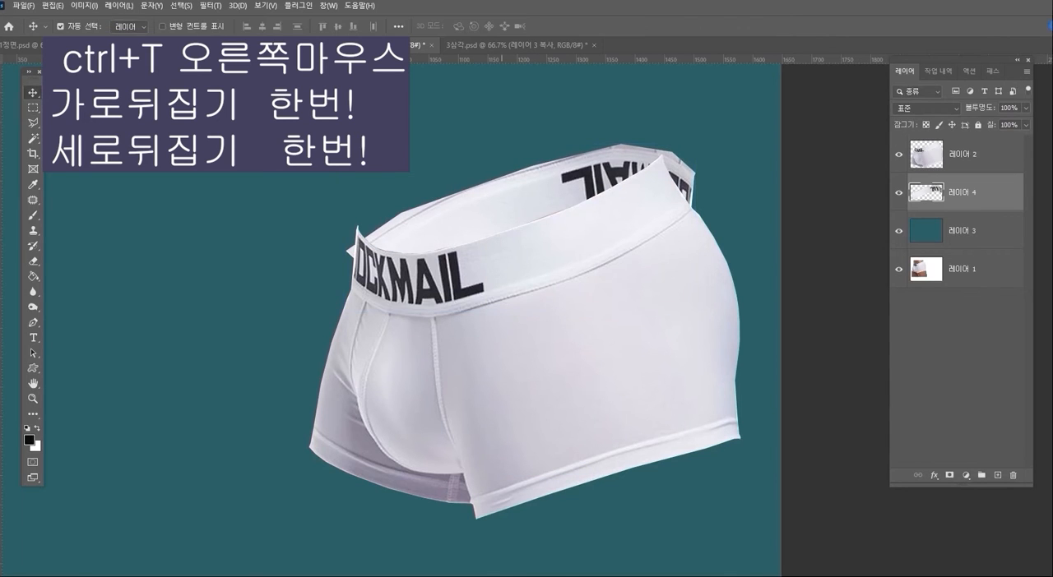
- Move the flipped waistband behind the front opening and scale it to about 92% so its ends meet the front waistband
{"action": "left_click_drag", "start_coordinate": [543, 193], "coordinate": [523, 164]}
{"action": "key", "text": "ctrl+t"}
{"action": "left_click_drag", "start_coordinate": [322, 194], "coordinate": [349, 196]}
{"action": "left_click_drag", "start_coordinate": [533, 200], "coordinate": [530, 166]}
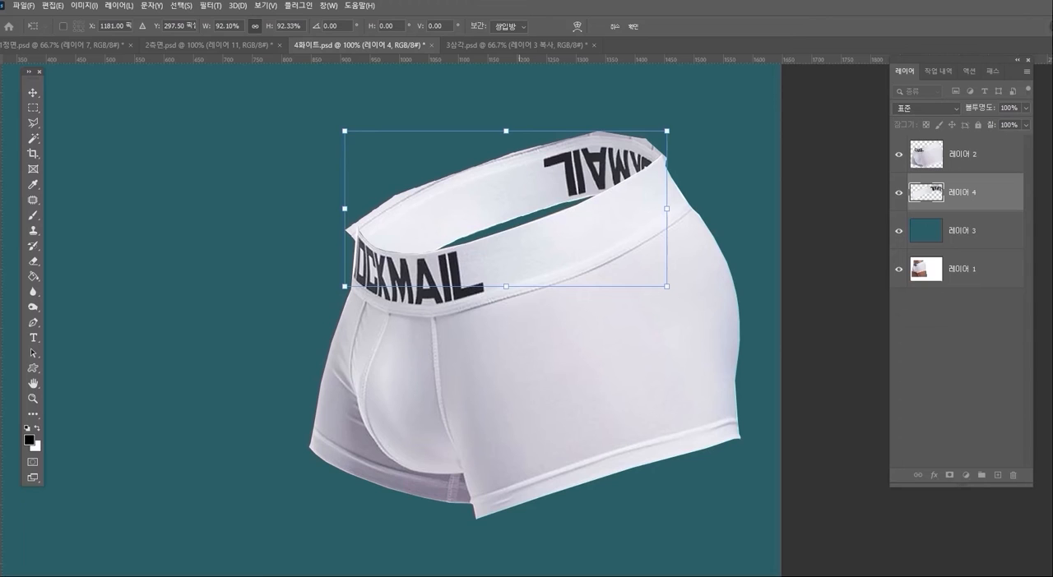
{"action": "key", "text": "Return"}
- Outline the excess above the white back waistband, delete it from 레이어 4 and 레이어 2, and clear the selection
{"action": "left_click", "coordinate": [33, 399]}
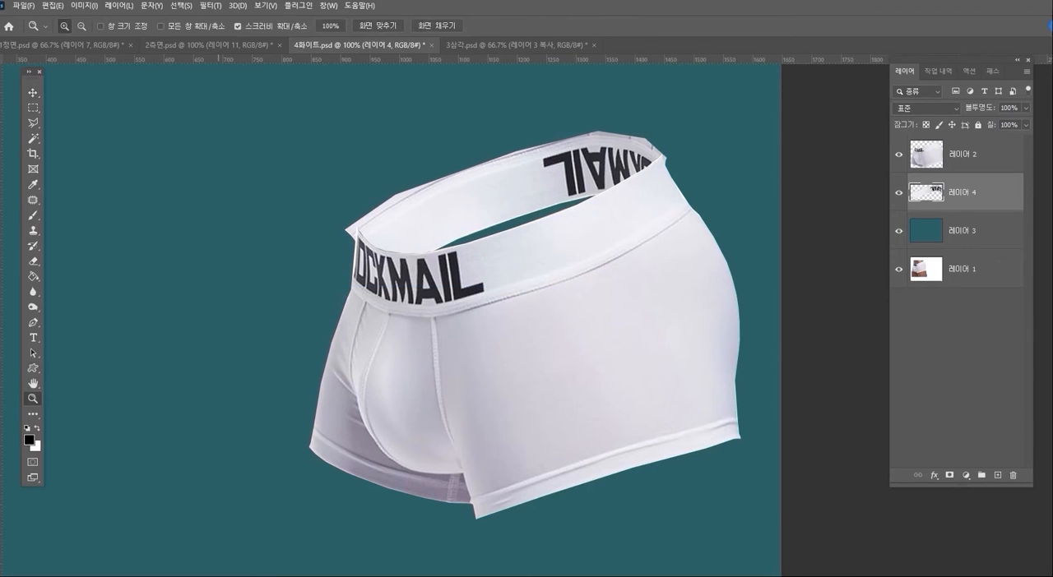
{"action": "left_click", "coordinate": [497, 206]}
{"action": "left_click", "coordinate": [33, 123]}
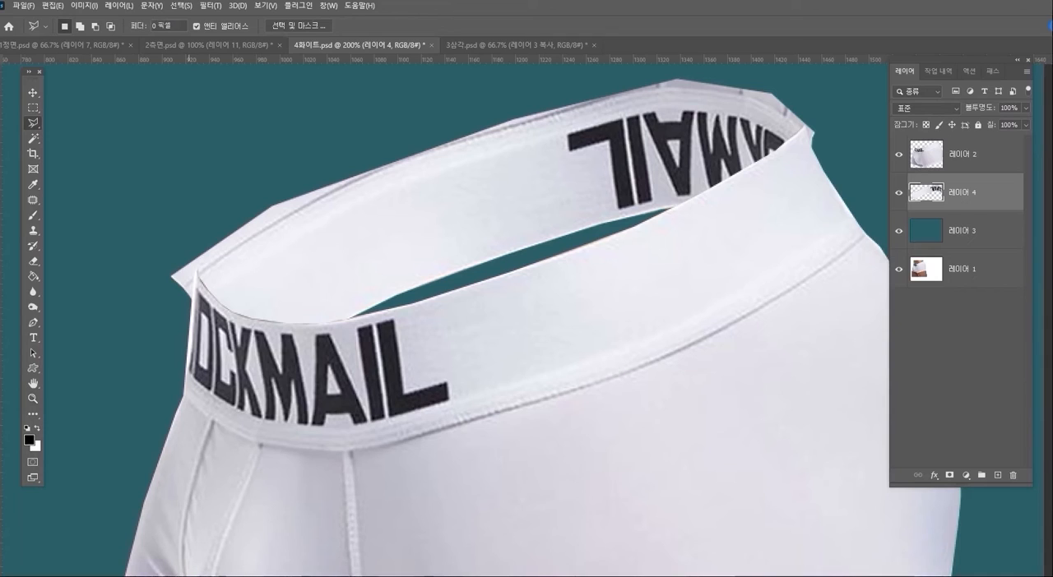
{"action": "left_click", "coordinate": [195, 281]}
{"action": "left_click", "coordinate": [222, 257]}
{"action": "left_click", "coordinate": [274, 225]}
{"action": "left_click", "coordinate": [330, 192]}
{"action": "left_click", "coordinate": [392, 165]}
{"action": "left_click", "coordinate": [495, 130]}
{"action": "left_click", "coordinate": [602, 98]}
{"action": "left_click", "coordinate": [671, 85]}
{"action": "left_click", "coordinate": [701, 87]}
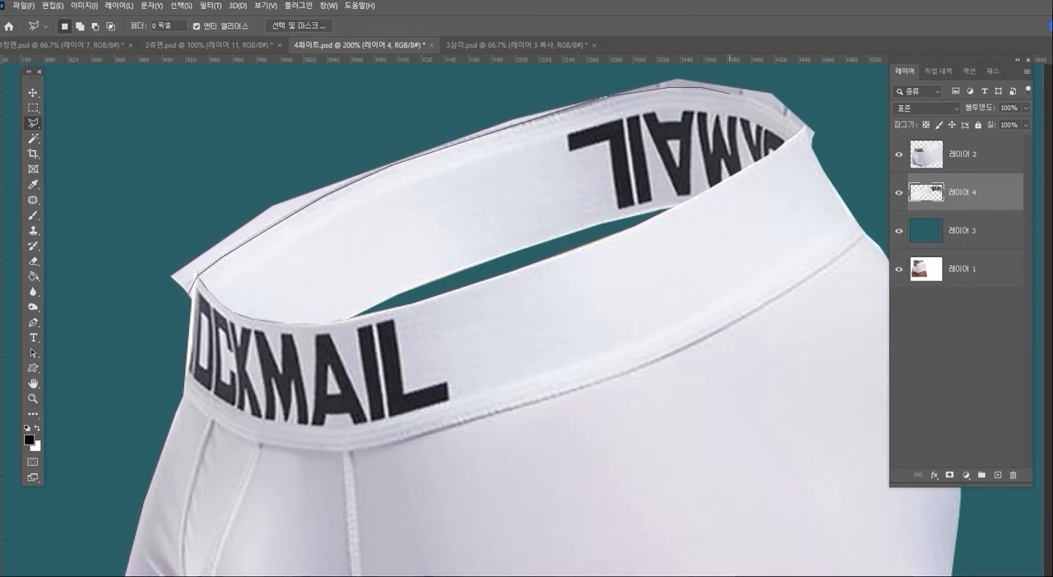
{"action": "left_click", "coordinate": [755, 100]}
{"action": "left_click", "coordinate": [801, 128]}
{"action": "left_click", "coordinate": [824, 164]}
{"action": "left_click", "coordinate": [839, 105]}
{"action": "left_click", "coordinate": [779, 76]}
{"action": "left_click", "coordinate": [641, 71]}
{"action": "left_click", "coordinate": [343, 119]}
{"action": "left_click", "coordinate": [121, 243]}
{"action": "double_click", "coordinate": [146, 311]}
{"action": "key", "text": "Delete"}
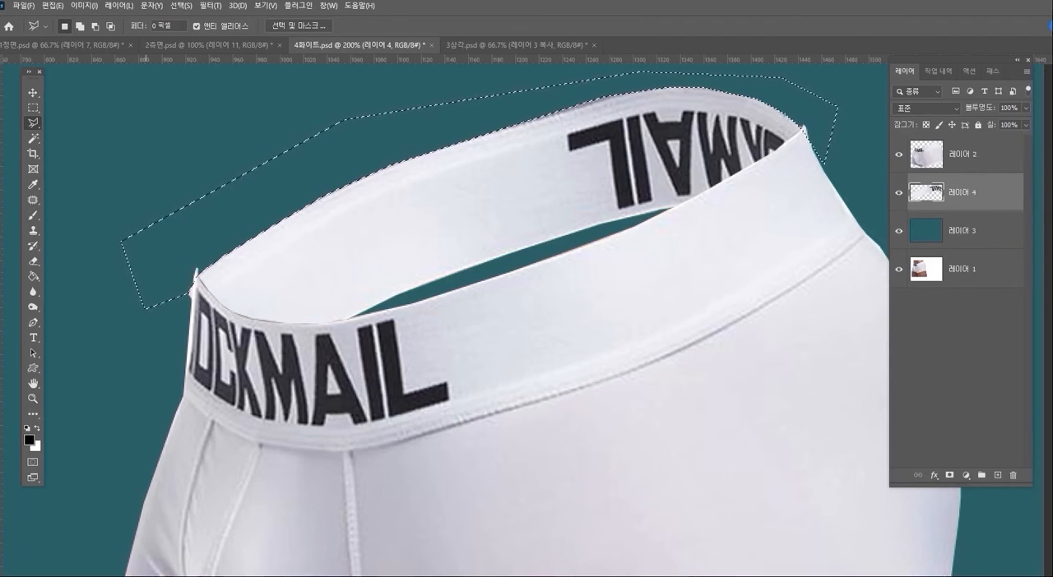
{"action": "left_click", "coordinate": [962, 155]}
{"action": "key", "text": "Delete"}
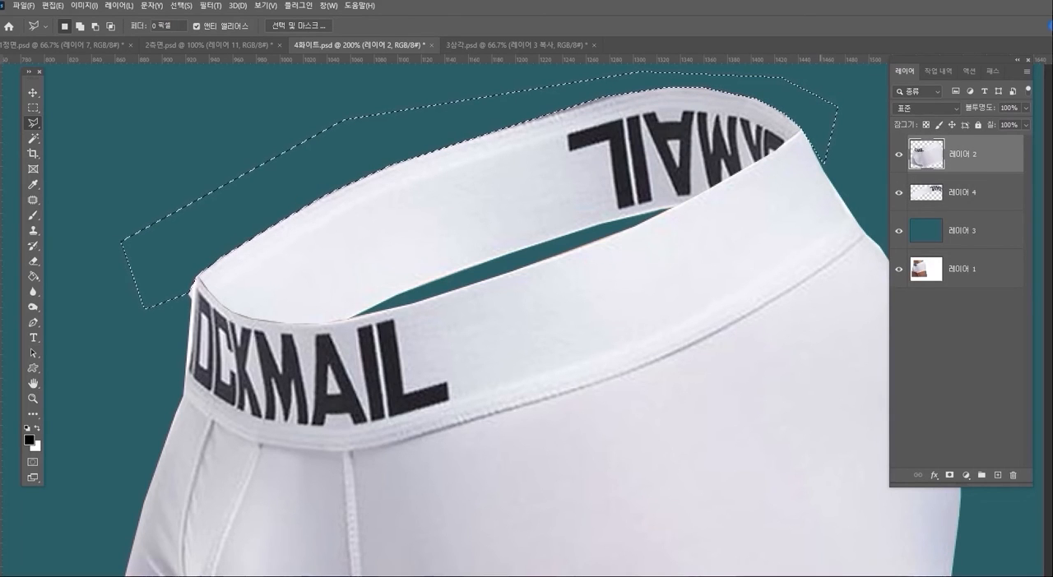
{"action": "key", "text": "ctrl+d"}
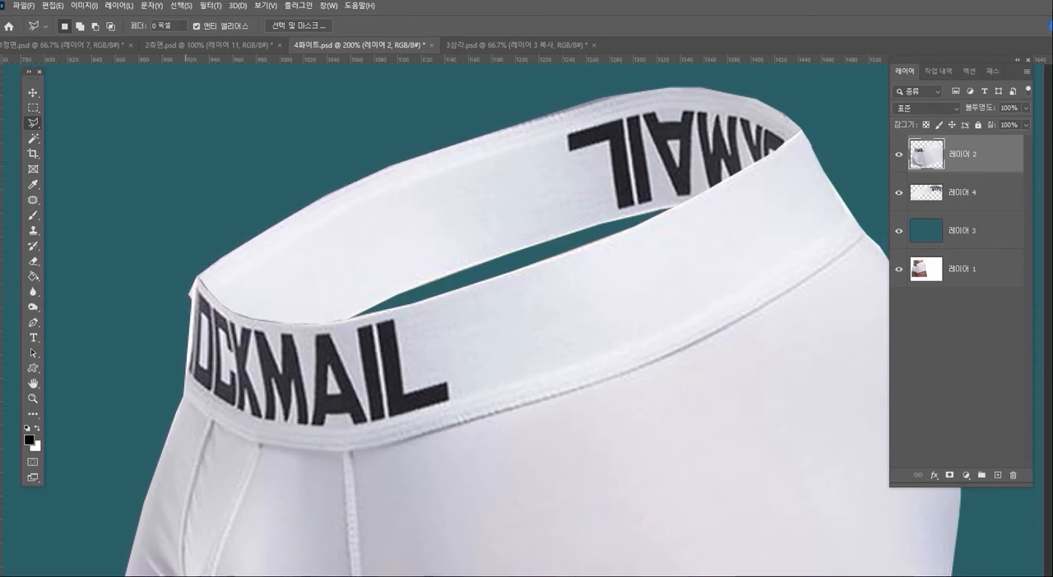
- Delete the leftover tip outside the left end of the white back waistband on 레이어 4, and clear the selection
{"action": "left_click", "coordinate": [191, 317]}
{"action": "left_click", "coordinate": [198, 256]}
{"action": "left_click", "coordinate": [128, 268]}
{"action": "left_click", "coordinate": [145, 349]}
{"action": "left_click", "coordinate": [191, 316]}
{"action": "left_click", "coordinate": [979, 193]}
{"action": "key", "text": "Delete"}
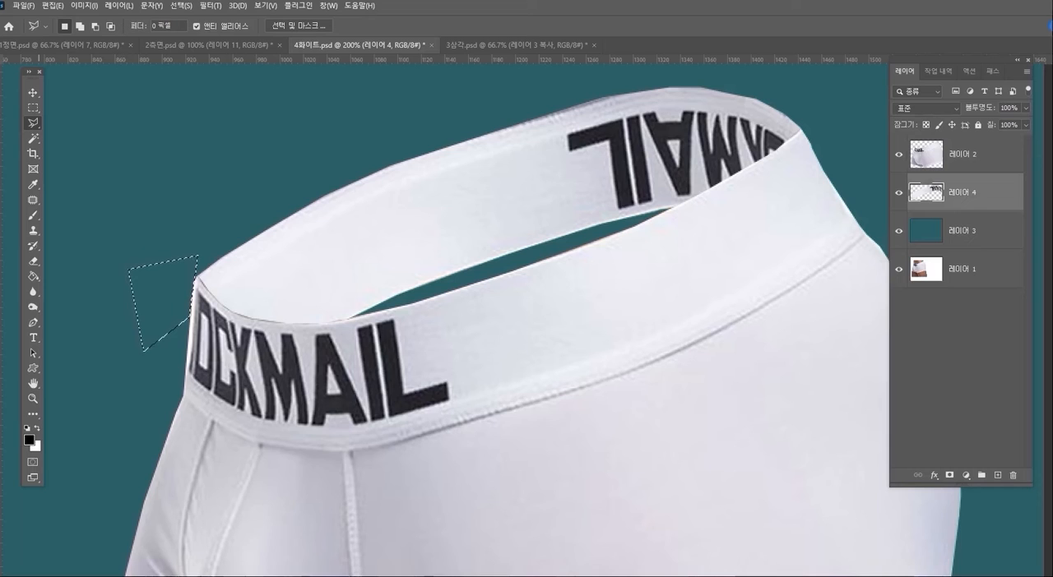
{"action": "left_click", "coordinate": [33, 399]}
{"action": "left_click", "coordinate": [561, 370], "text": "alt"}
{"action": "left_click_drag", "start_coordinate": [581, 370], "coordinate": [568, 325]}
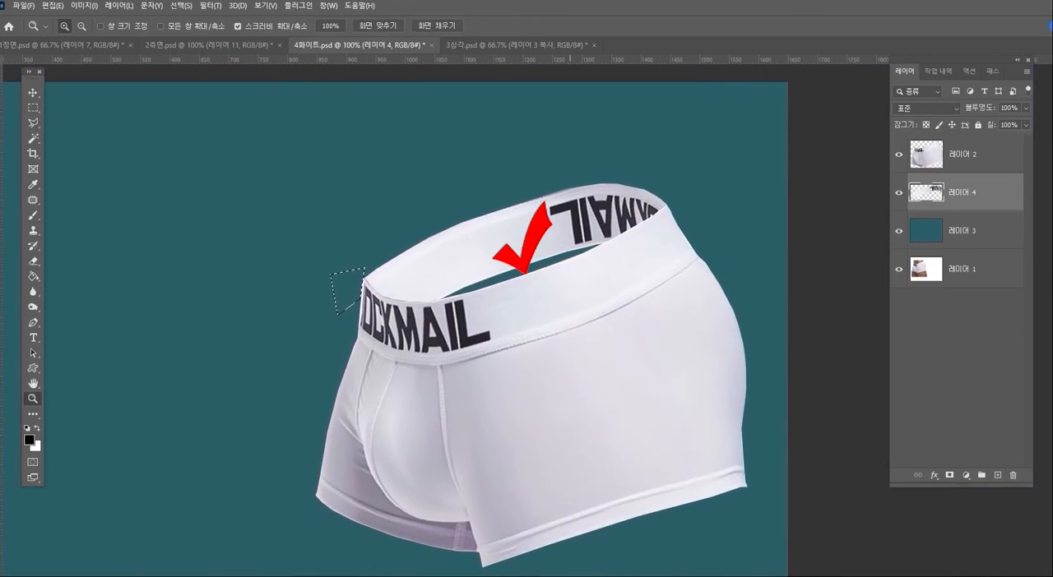
{"action": "key", "text": "ctrl+d"}
- Outline a polygonal area covering the teal gap under the back waistband and extending over the front waistband
{"action": "left_click", "coordinate": [33, 108]}
{"action": "left_click", "coordinate": [33, 123]}
{"action": "left_click", "coordinate": [398, 277]}
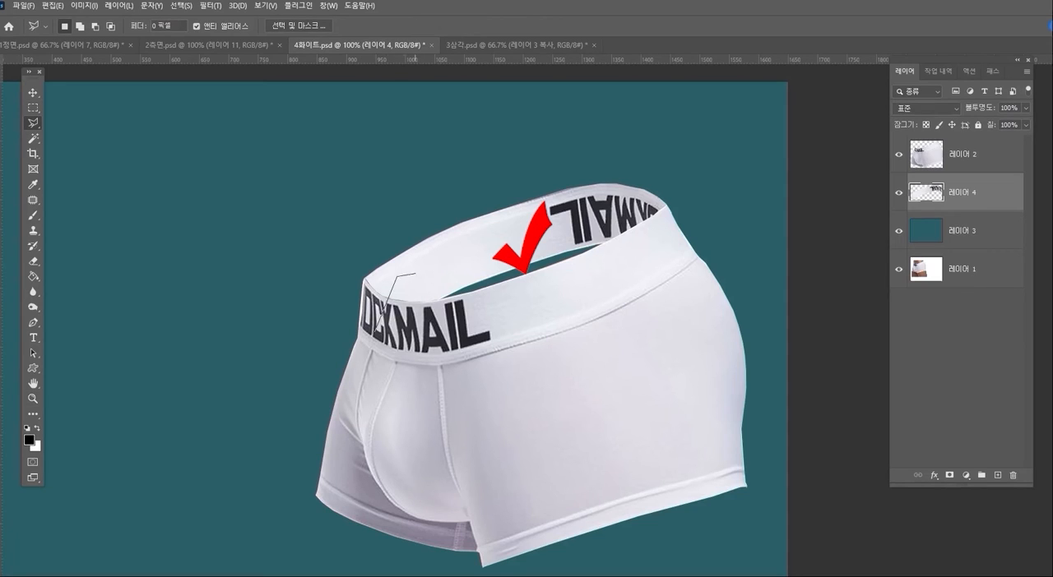
{"action": "left_click", "coordinate": [642, 220]}
{"action": "left_click", "coordinate": [664, 264]}
{"action": "left_click", "coordinate": [646, 303]}
{"action": "left_click", "coordinate": [443, 368]}
{"action": "double_click", "coordinate": [402, 364]}
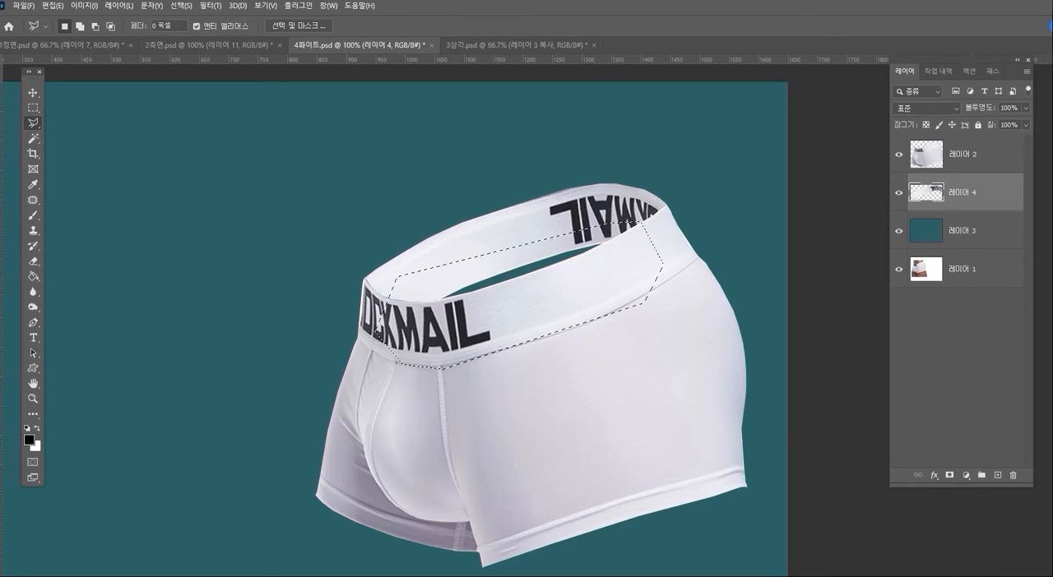
- Fill the outlined area with greyish purple on a new layer between 레이어 4 and 레이어 3, and clear the selection
{"action": "key", "text": "alt+bracketleft"}
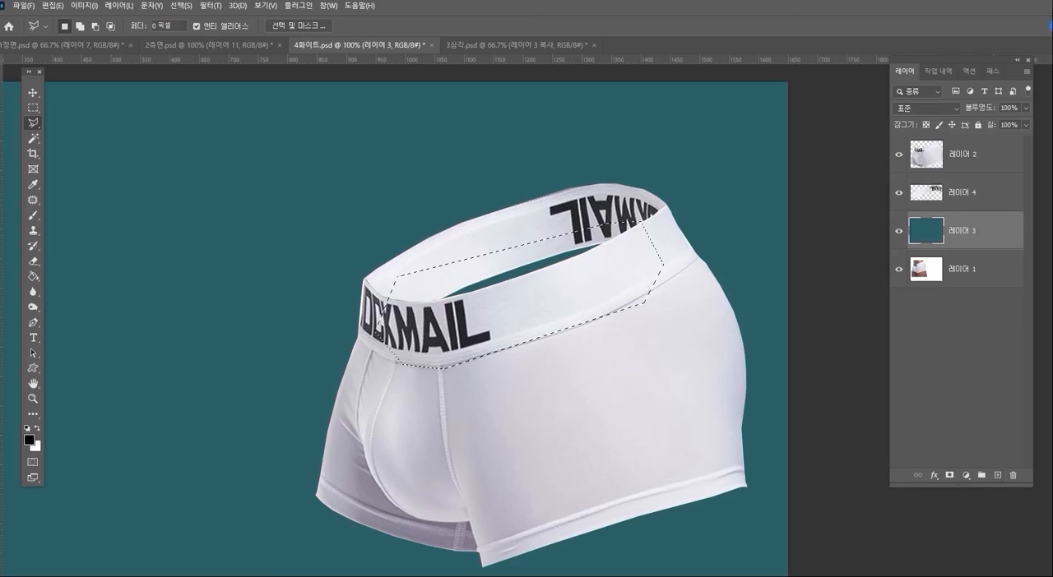
{"action": "key", "text": "ctrl+shift+alt+n"}
{"action": "key", "text": "g"}
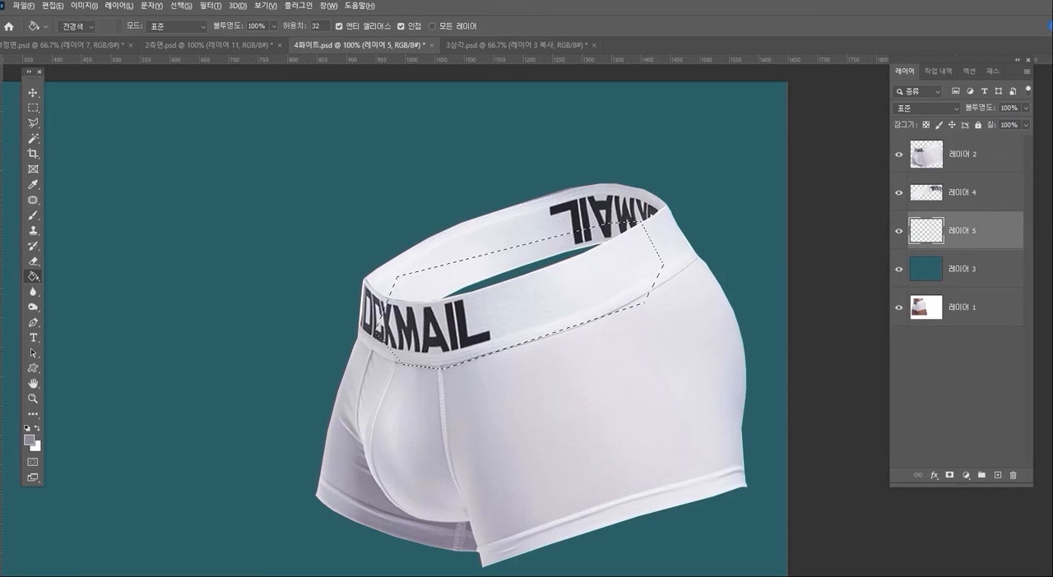
{"action": "key", "text": "alt+Delete"}
{"action": "key", "text": "ctrl+Delete"}
{"action": "key", "text": "alt+Delete"}
{"action": "key", "text": "ctrl+d"}
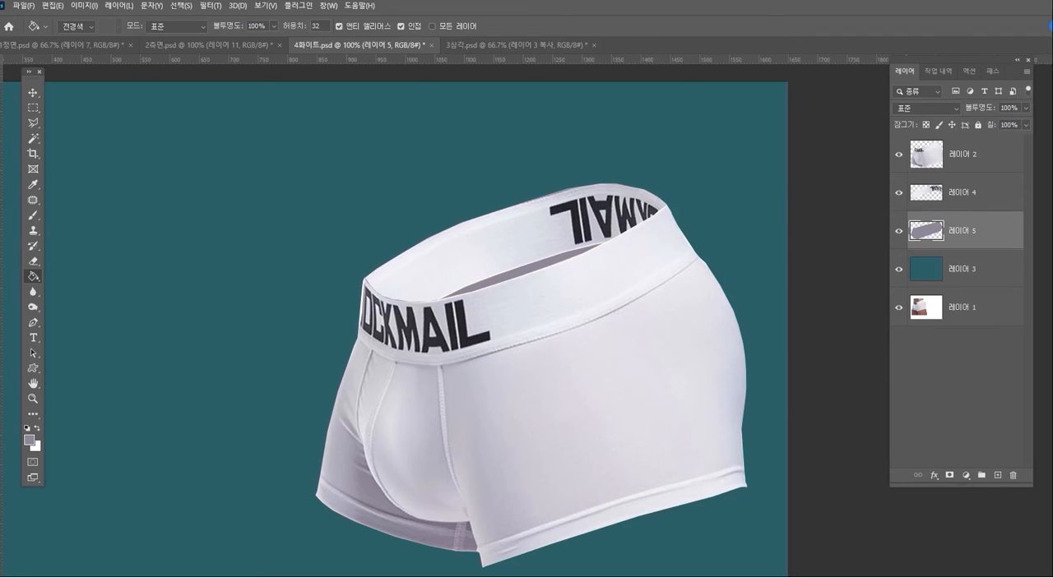
- Add an empty layer directly above 레이어 4 and load the outline of 레이어 4 as a selection
{"action": "left_click", "coordinate": [970, 193]}
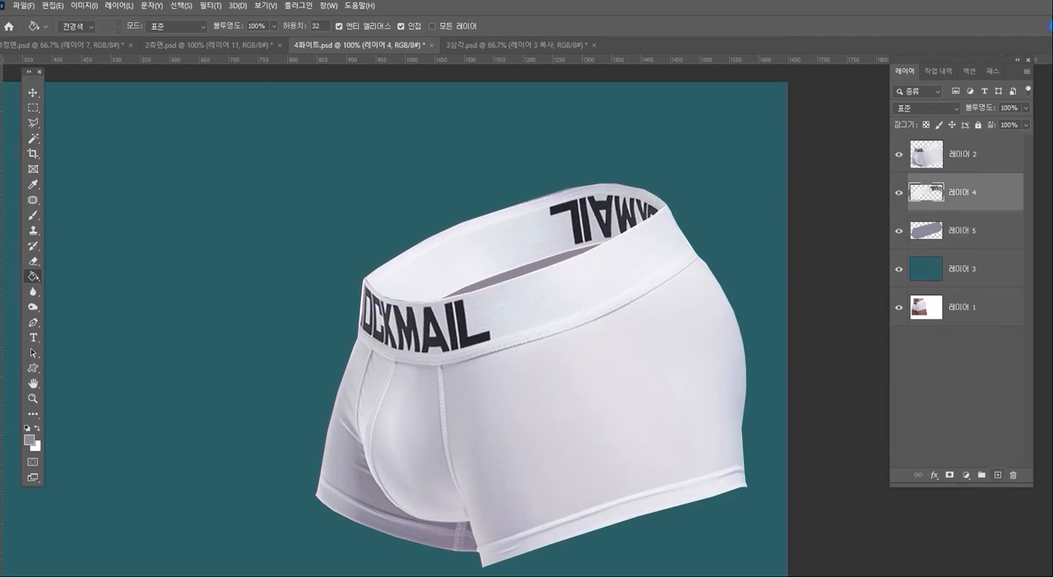
{"action": "left_click", "coordinate": [998, 475]}
{"action": "left_click", "coordinate": [971, 231]}
{"action": "left_click", "coordinate": [899, 231]}
{"action": "left_click", "coordinate": [898, 232]}
{"action": "left_click", "coordinate": [970, 192]}
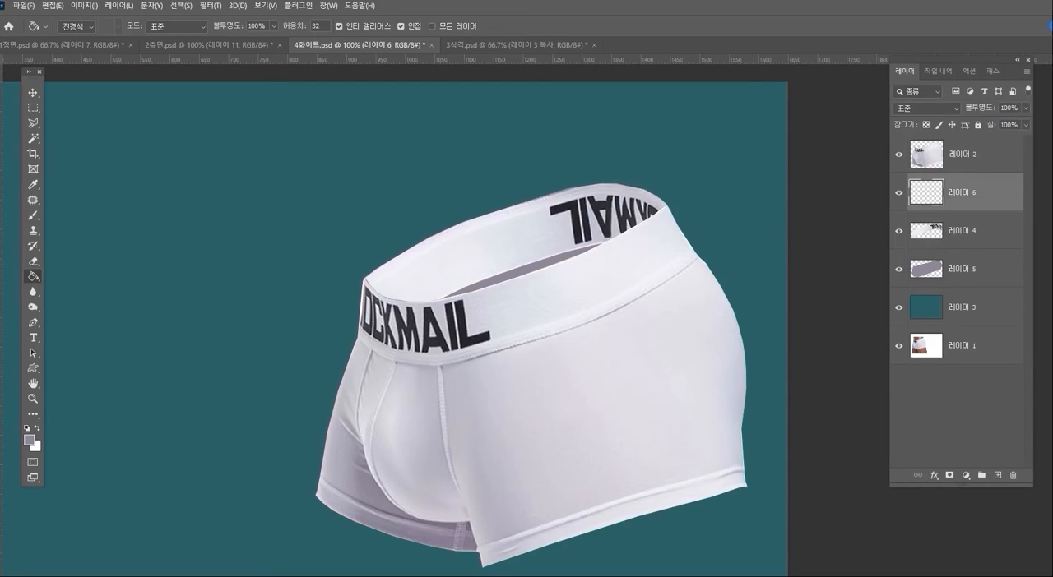
{"action": "left_click", "coordinate": [926, 231], "text": "ctrl"}
- Paint soft greyish-purple shadows on both ends of the inner back waistband on 레이어 6, and clear the selection
{"action": "left_click", "coordinate": [33, 216]}
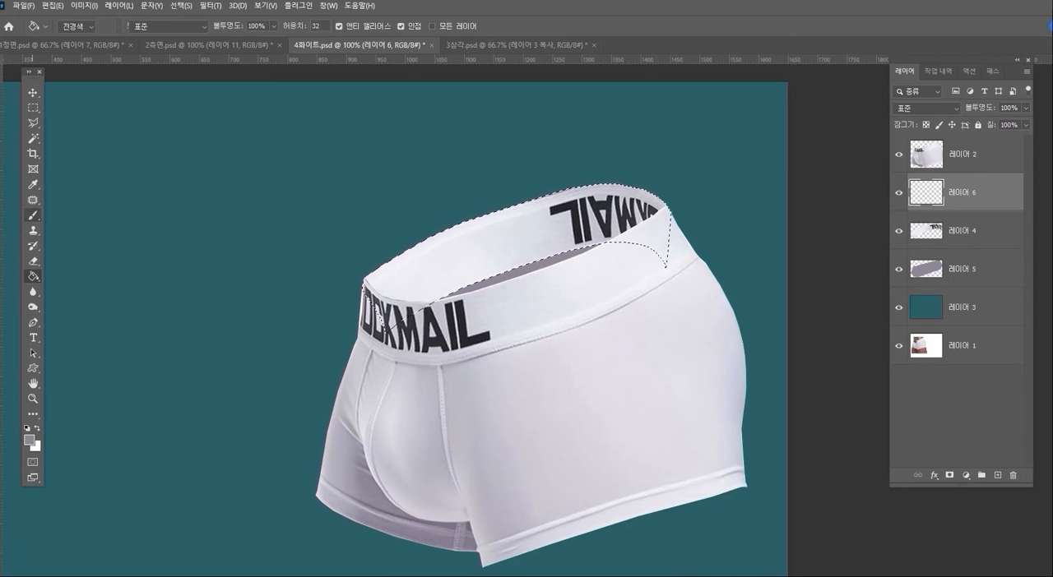
{"action": "key", "text": "bracketright"}
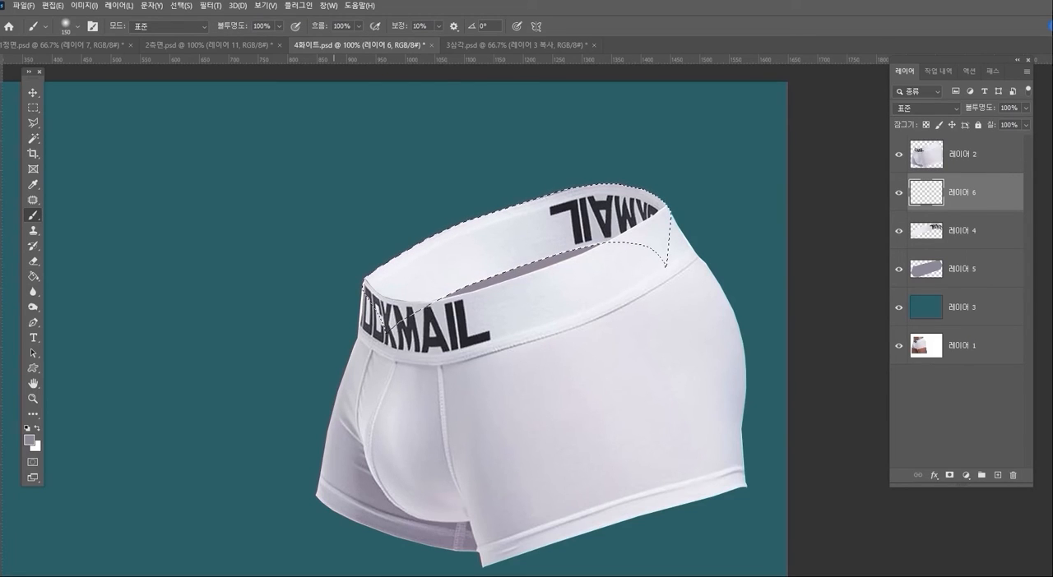
{"action": "left_click_drag", "start_coordinate": [329, 278], "coordinate": [374, 267]}
{"action": "mouse_move", "coordinate": [680, 183]}
{"action": "left_mouse_down"}
{"action": "mouse_move", "coordinate": [654, 191]}
{"action": "mouse_move", "coordinate": [663, 195]}
{"action": "left_mouse_up"}
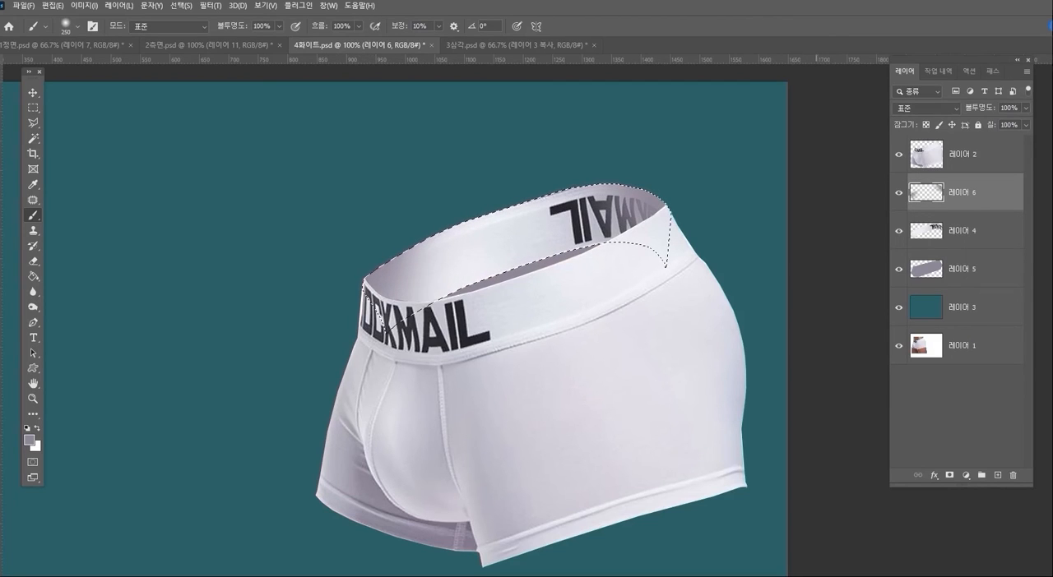
{"action": "key", "text": "ctrl+d"}
- Lower the fill of the shadow layer 레이어 6 to 61% and hide the teal background layer 레이어 3
{"action": "left_click", "coordinate": [1025, 125]}
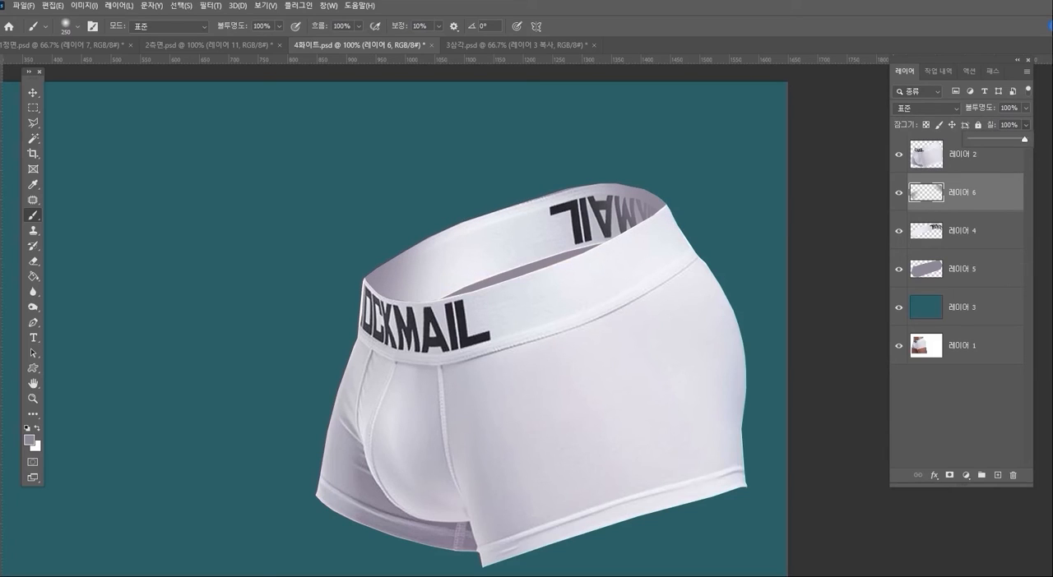
{"action": "left_click_drag", "start_coordinate": [1024, 139], "coordinate": [1007, 139]}
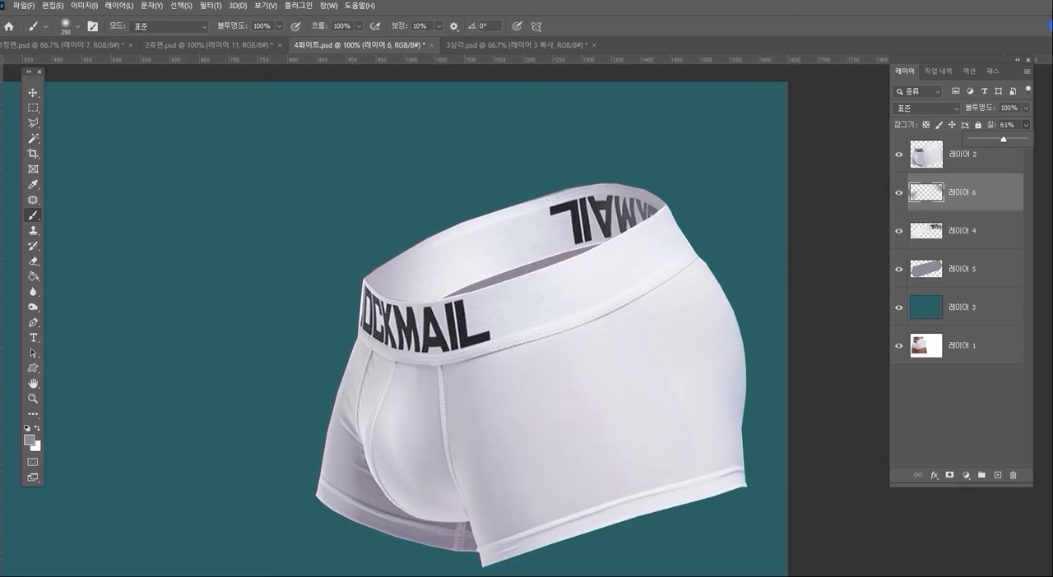
{"action": "left_click", "coordinate": [33, 399]}
{"action": "left_click", "coordinate": [471, 362], "text": "alt"}
{"action": "left_click_drag", "start_coordinate": [476, 362], "coordinate": [545, 307]}
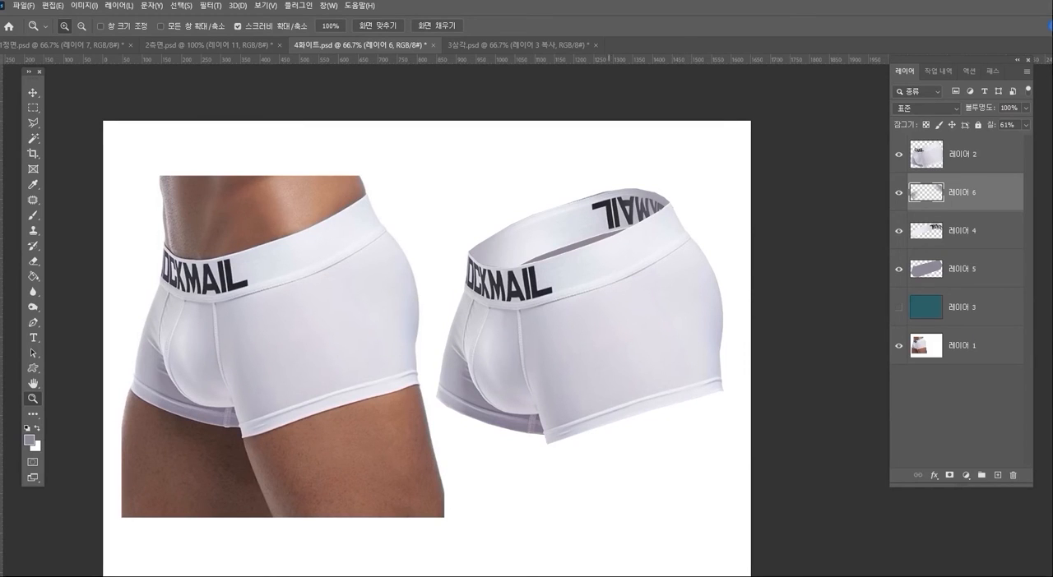
- Add an empty layer between 레이어 6 and 레이어 2 for the inside of the leg opening
{"action": "left_click", "coordinate": [649, 431]}
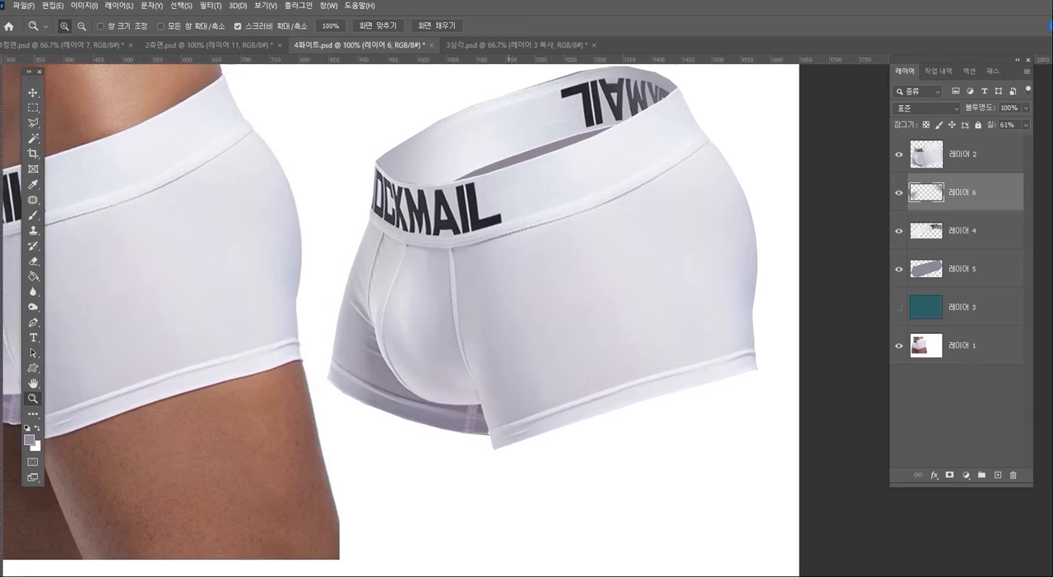
{"action": "key", "text": "l"}
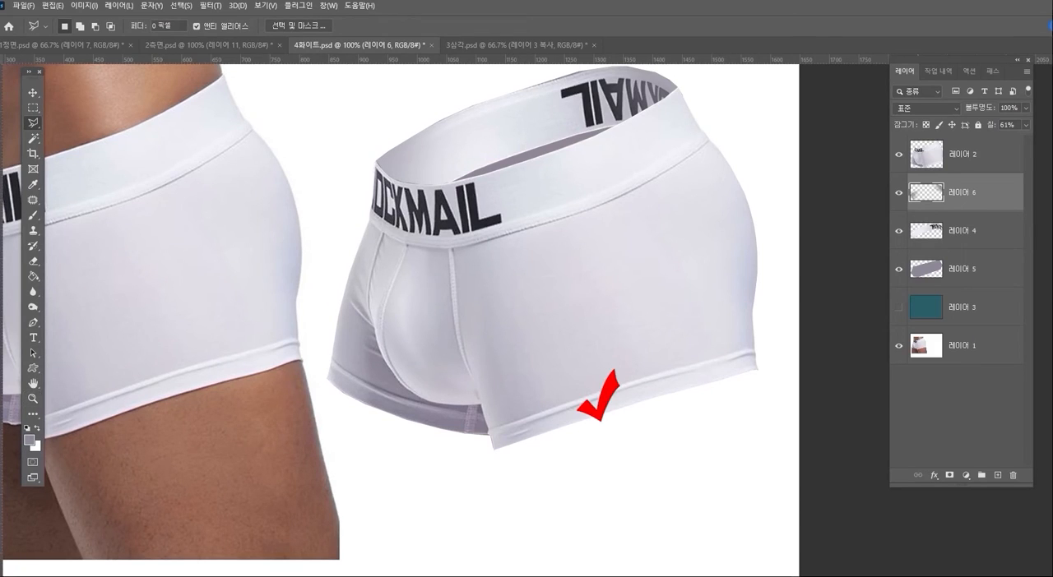
{"action": "left_click", "coordinate": [962, 155]}
{"action": "left_click", "coordinate": [898, 155]}
{"action": "left_click", "coordinate": [898, 154]}
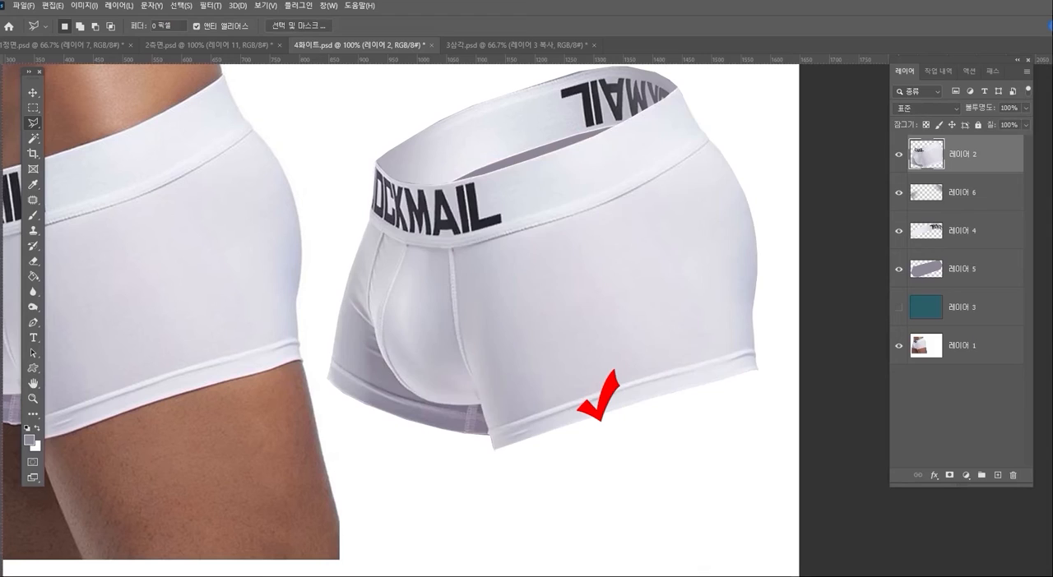
{"action": "left_click", "coordinate": [962, 193]}
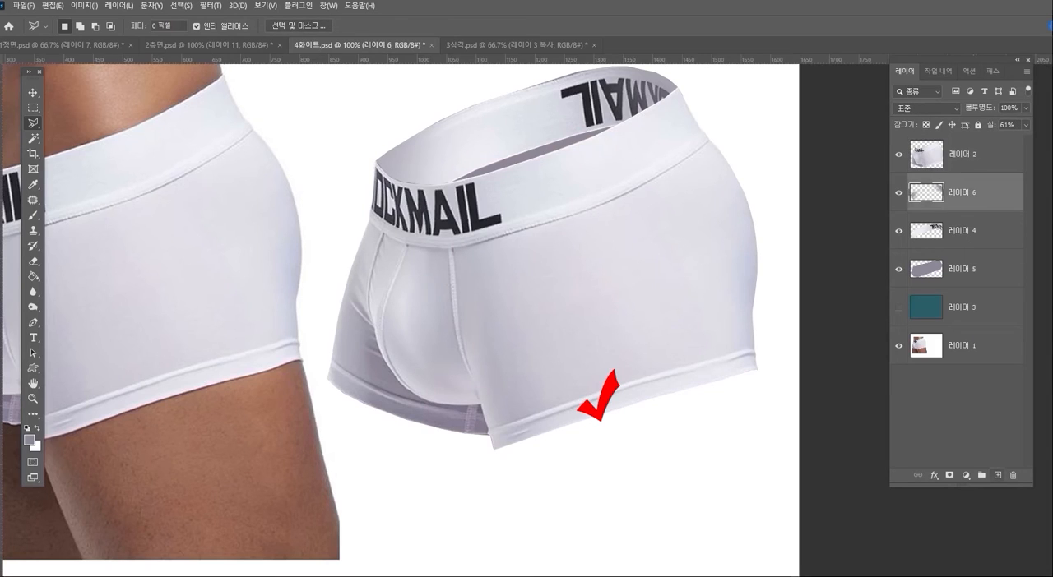
{"action": "left_click", "coordinate": [998, 475]}
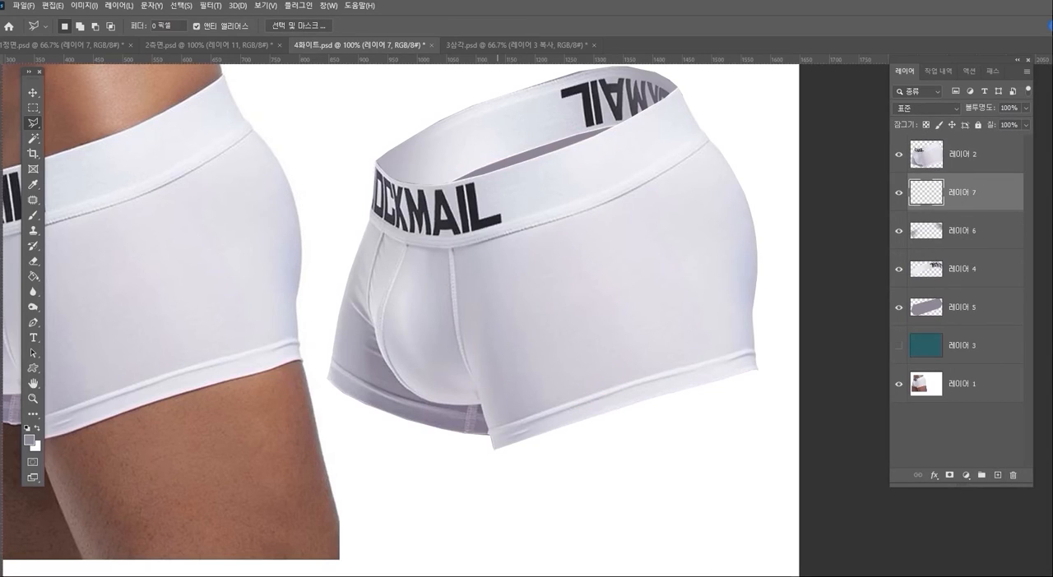
- Outline a thin crescent along the near leg's hem, fill it with greyish purple on 레이어 7, and clear the selection
{"action": "left_click", "coordinate": [497, 450]}
{"action": "left_click", "coordinate": [756, 370]}
{"action": "left_click", "coordinate": [648, 384]}
{"action": "left_click", "coordinate": [501, 434]}
{"action": "key", "text": "alt+BackSpace"}
{"action": "key", "text": "ctrl+d"}
- Lower the fill of the leg-opening layer 레이어 7 to 68%
{"action": "left_click", "coordinate": [33, 399]}
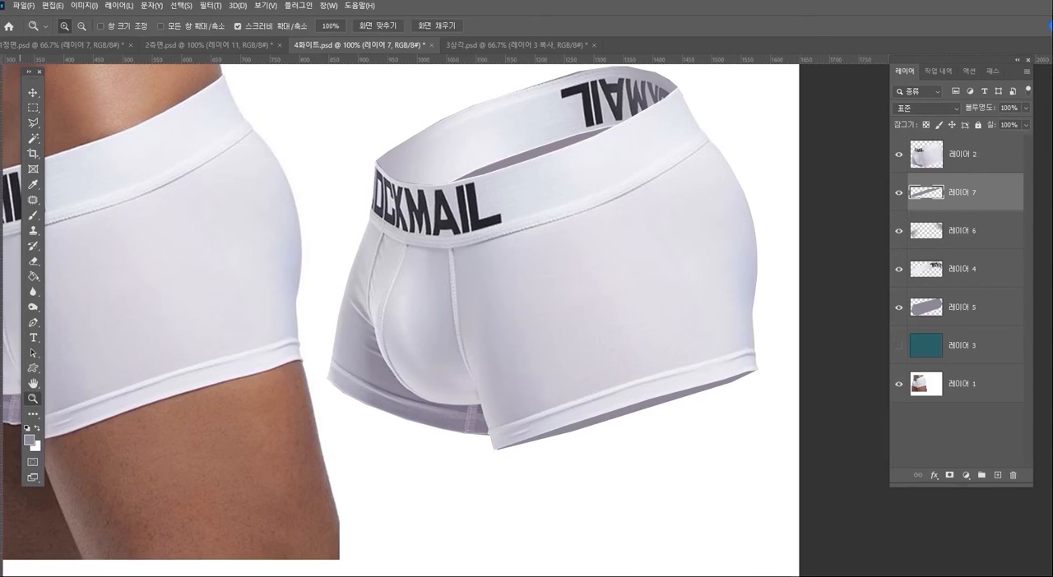
{"action": "left_click", "coordinate": [547, 381], "text": "alt"}
{"action": "left_click_drag", "start_coordinate": [549, 381], "coordinate": [596, 360]}
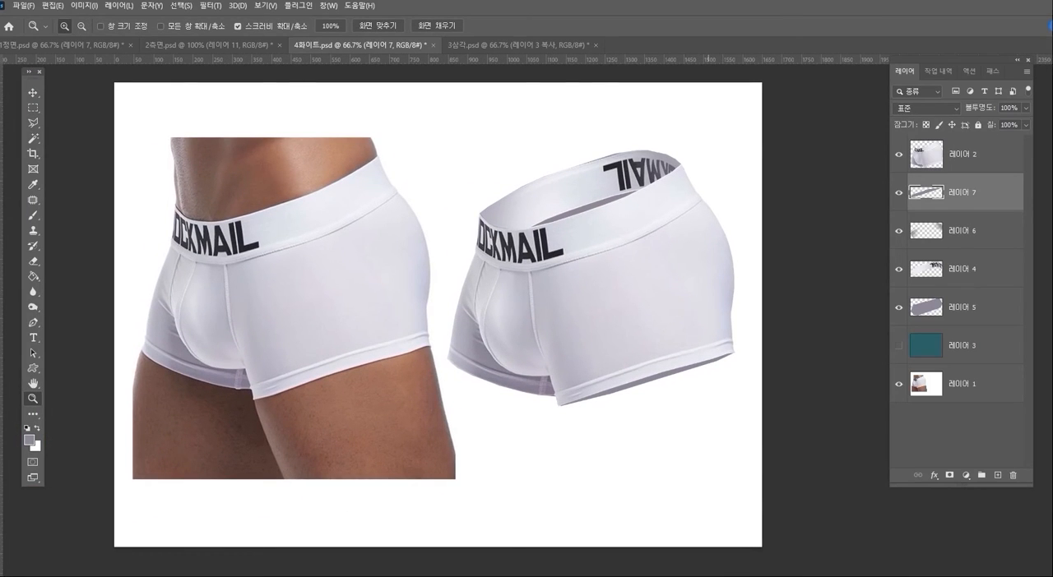
{"action": "left_click", "coordinate": [1025, 125]}
{"action": "left_click_drag", "start_coordinate": [1024, 139], "coordinate": [1010, 139]}
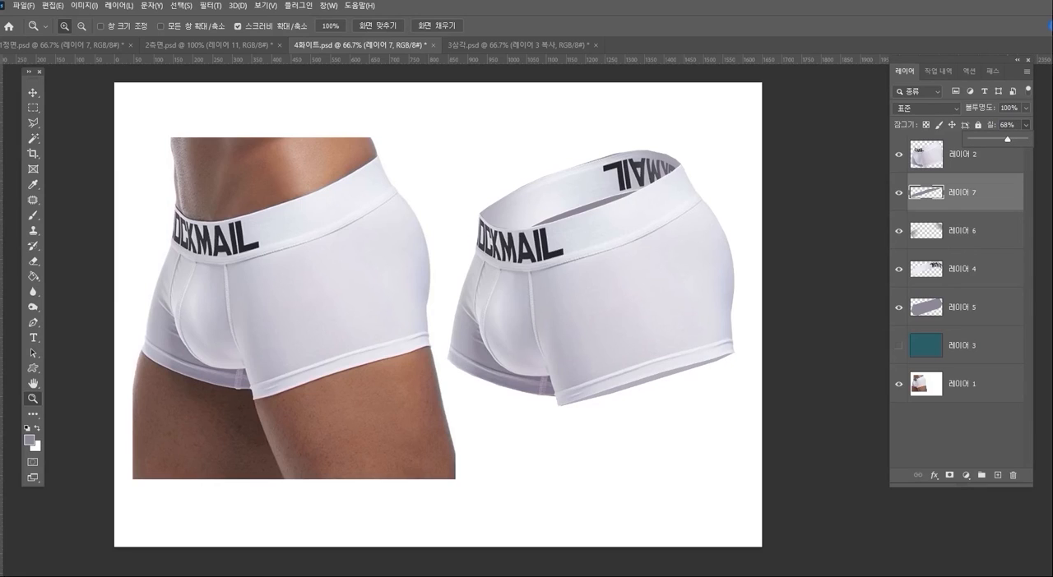
- Switch to the 3삼각.psd document and hide the mannequin photo on 레이어 2
{"action": "left_click", "coordinate": [517, 45]}
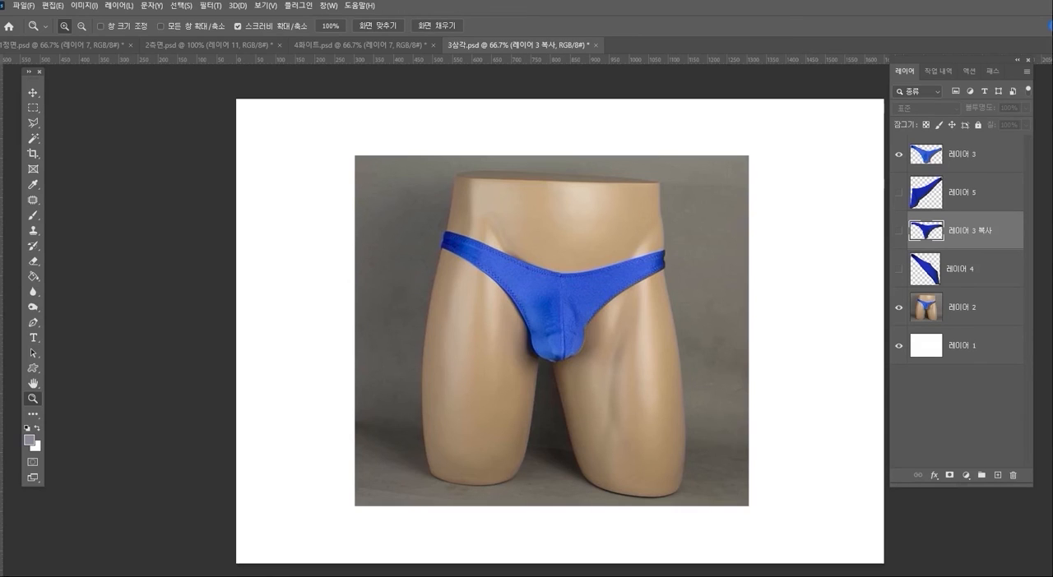
{"action": "left_click", "coordinate": [898, 307]}
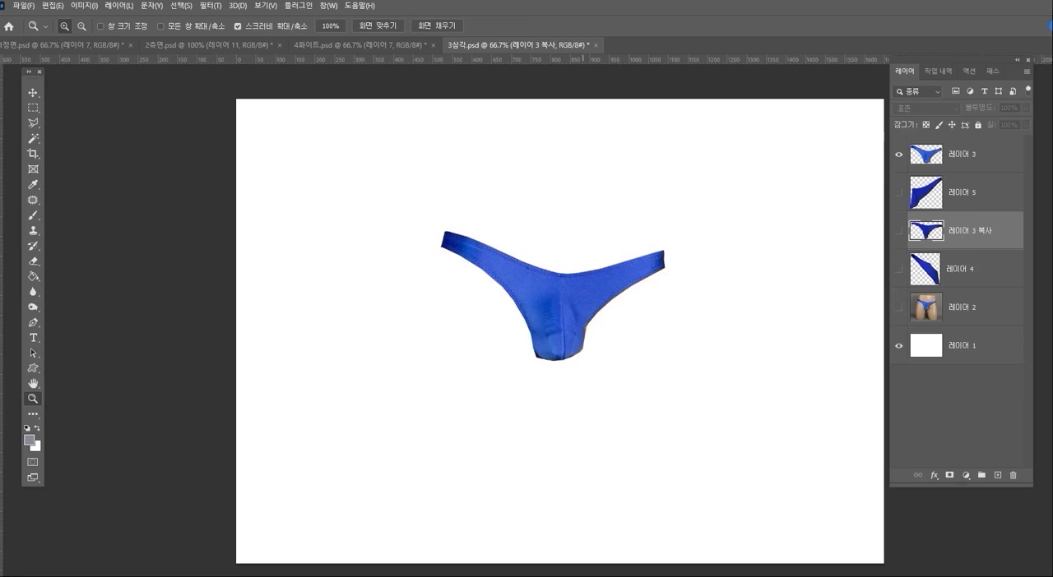
{"action": "left_click", "coordinate": [580, 328]}
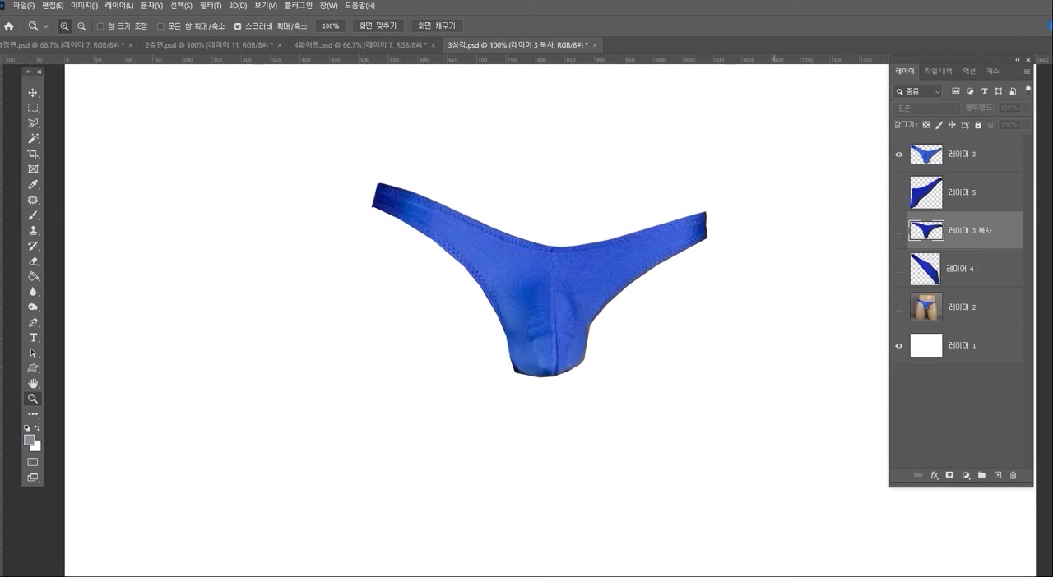
- Delete the hidden layers 레이어 5, 레이어 3 복사 and 레이어 4
{"action": "left_click", "coordinate": [964, 192]}
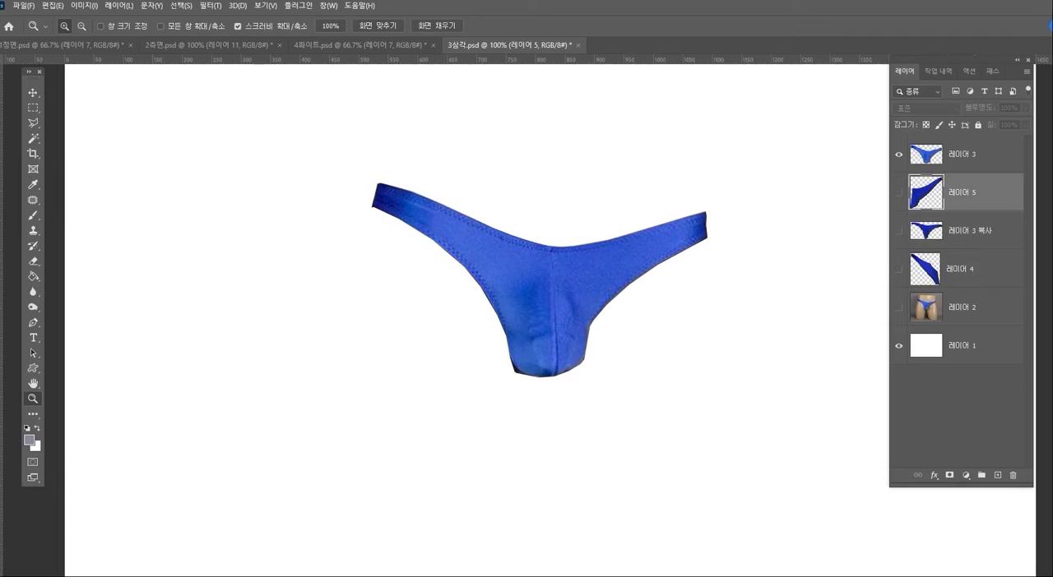
{"action": "left_click", "coordinate": [968, 231], "text": "ctrl"}
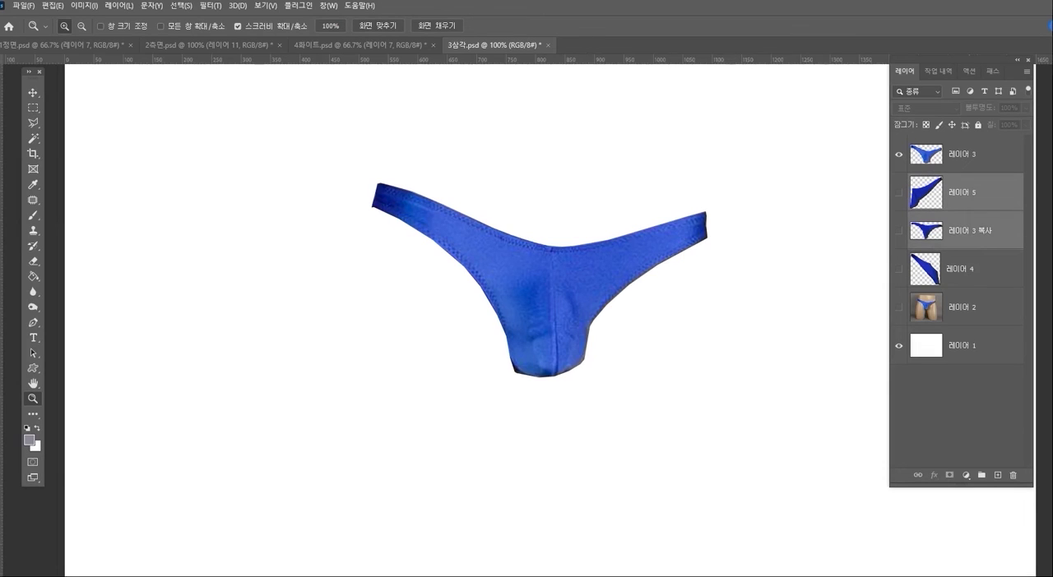
{"action": "left_click", "coordinate": [898, 231]}
{"action": "left_click", "coordinate": [898, 231]}
{"action": "left_click", "coordinate": [898, 231]}
{"action": "key", "text": "Delete"}
{"action": "key", "text": "Delete"}
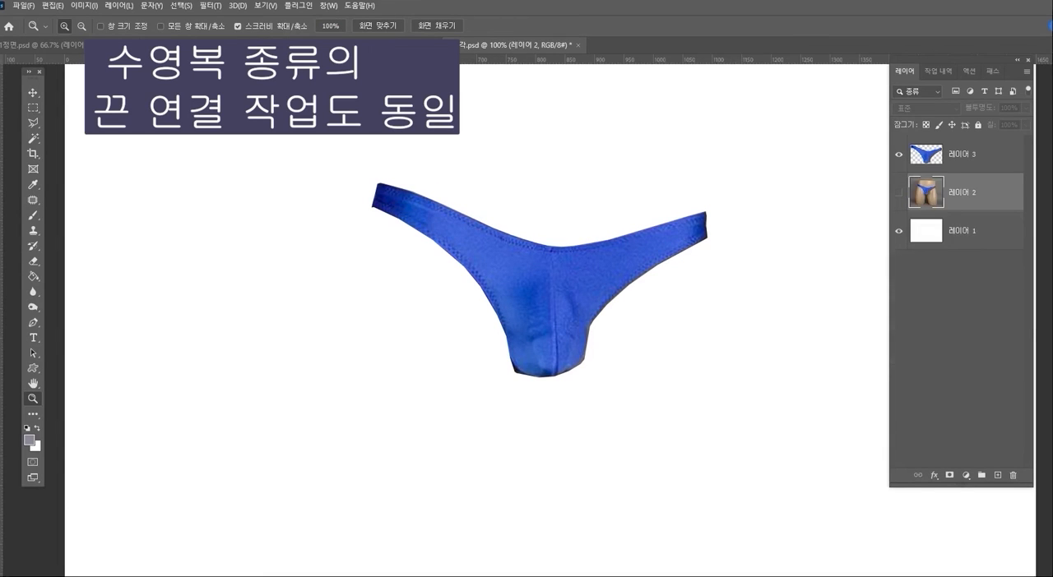
- Outline the upper waist strip of the blue briefs and copy it from 레이어 3 to a new layer
{"action": "key", "text": "l"}
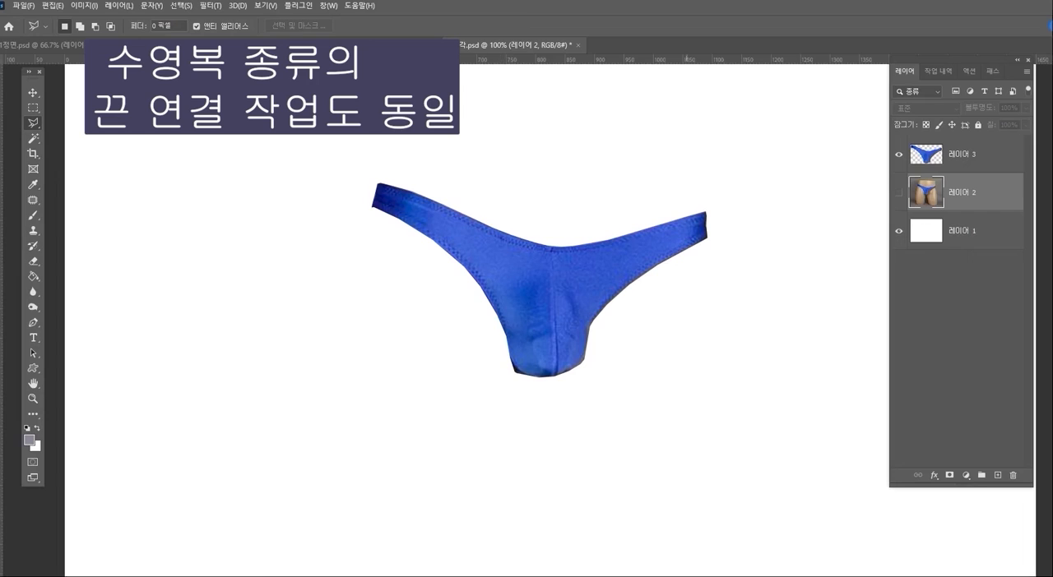
{"action": "mouse_move", "coordinate": [362, 201]}
{"action": "left_mouse_down"}
{"action": "mouse_move", "coordinate": [415, 217]}
{"action": "mouse_move", "coordinate": [505, 275]}
{"action": "mouse_move", "coordinate": [551, 283]}
{"action": "mouse_move", "coordinate": [650, 262]}
{"action": "mouse_move", "coordinate": [715, 228]}
{"action": "mouse_move", "coordinate": [714, 180]}
{"action": "mouse_move", "coordinate": [357, 158]}
{"action": "left_mouse_up"}
{"action": "double_click", "coordinate": [361, 175]}
{"action": "left_click", "coordinate": [962, 154]}
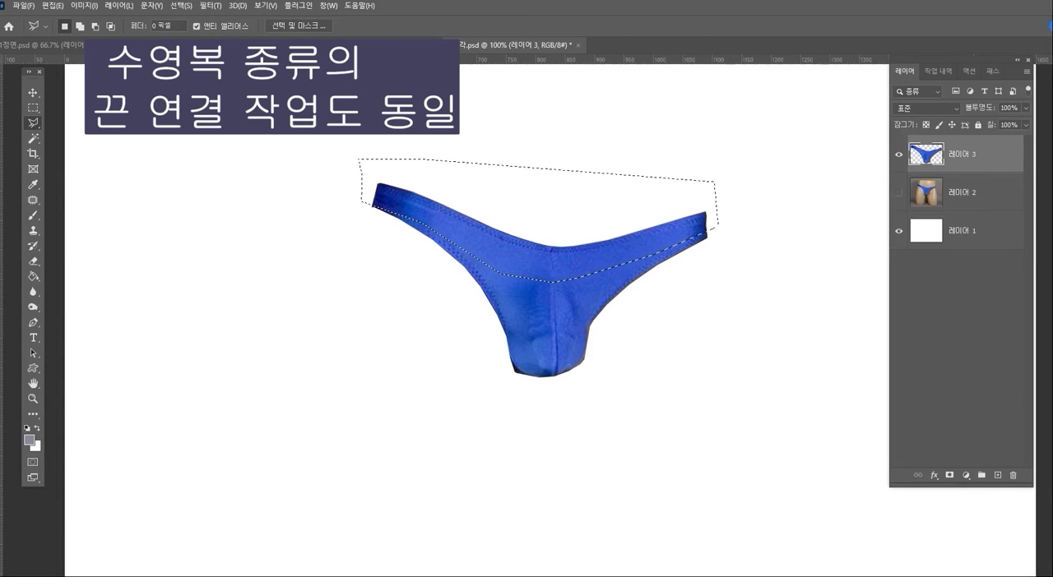
{"action": "key", "text": "ctrl+j"}
- Align the copied blue strip with the briefs' original waist edge and place its layer below 레이어 3
{"action": "left_click_drag", "start_coordinate": [713, 226], "coordinate": [712, 214], "text": "ctrl"}
{"action": "key", "text": "ctrl+t"}
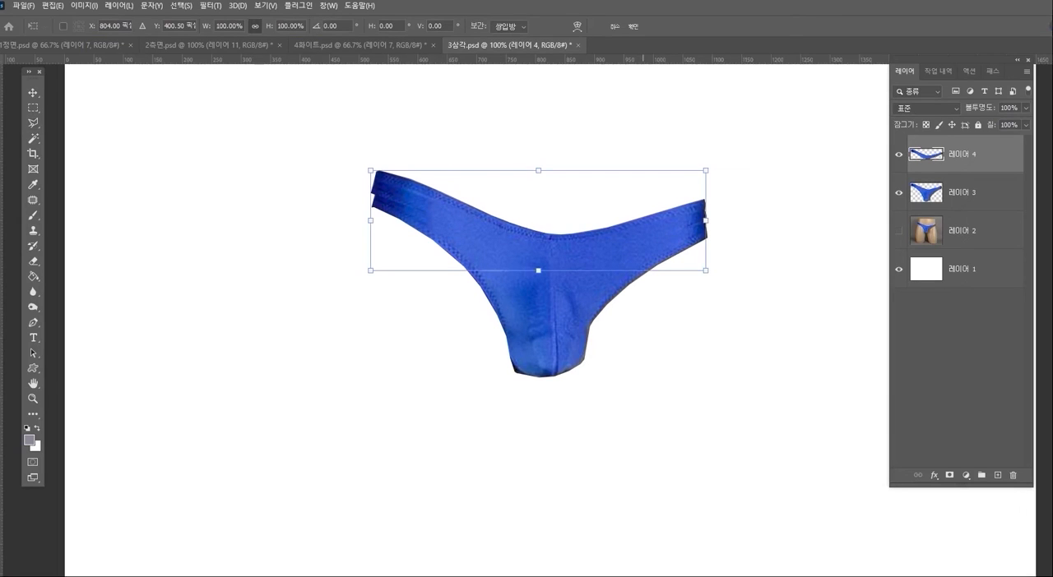
{"action": "left_click_drag", "start_coordinate": [596, 235], "coordinate": [598, 248]}
{"action": "key", "text": "Return"}
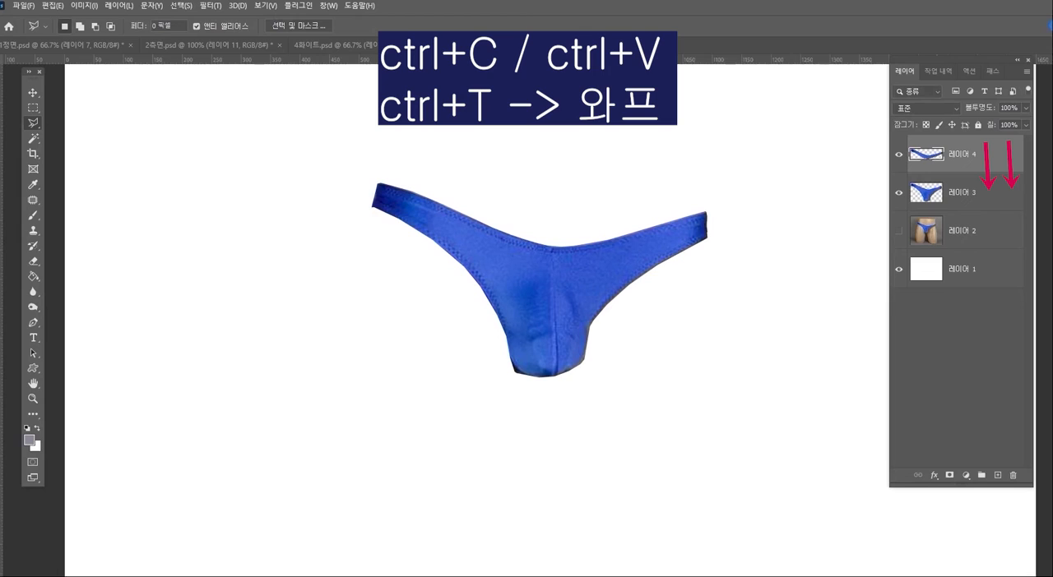
{"action": "left_click_drag", "start_coordinate": [960, 154], "coordinate": [961, 210]}
- Warp the blue strip on 레이어 4 by pulling its middle up to form the back waist, keeping both ends in place
{"action": "key", "text": "ctrl+t"}
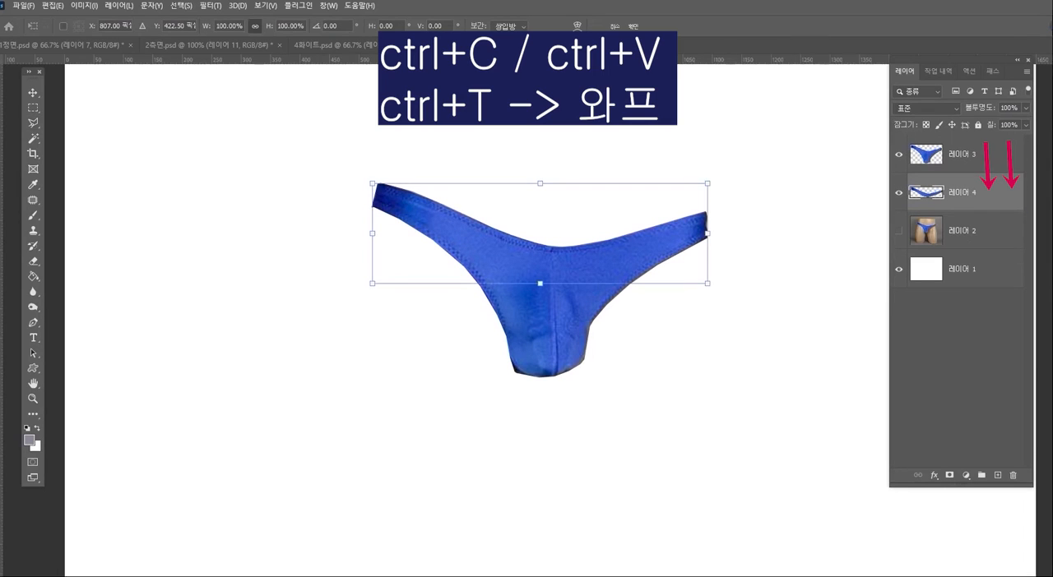
{"action": "left_click", "coordinate": [576, 25]}
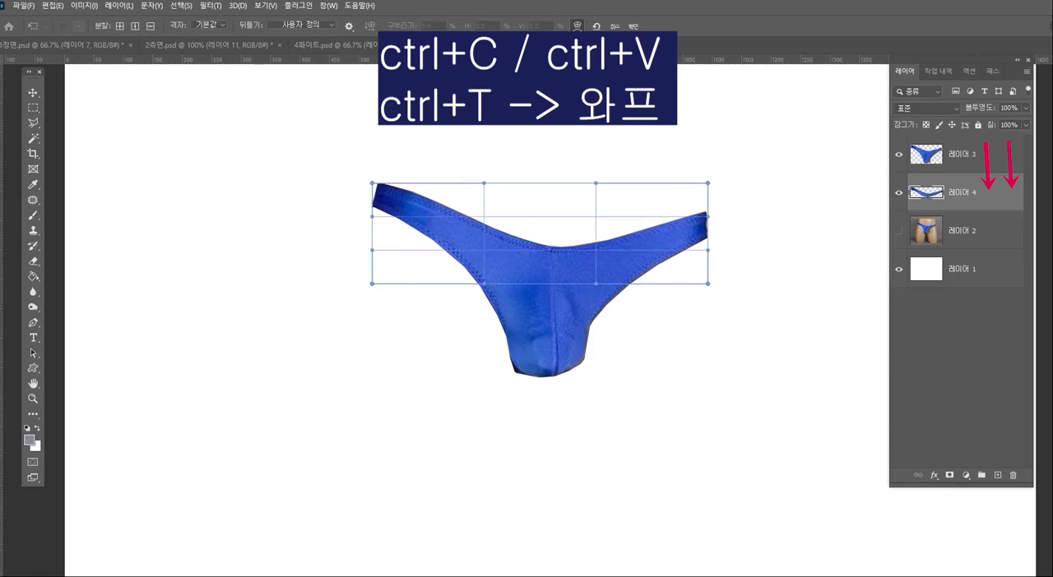
{"action": "left_click_drag", "start_coordinate": [550, 252], "coordinate": [554, 218]}
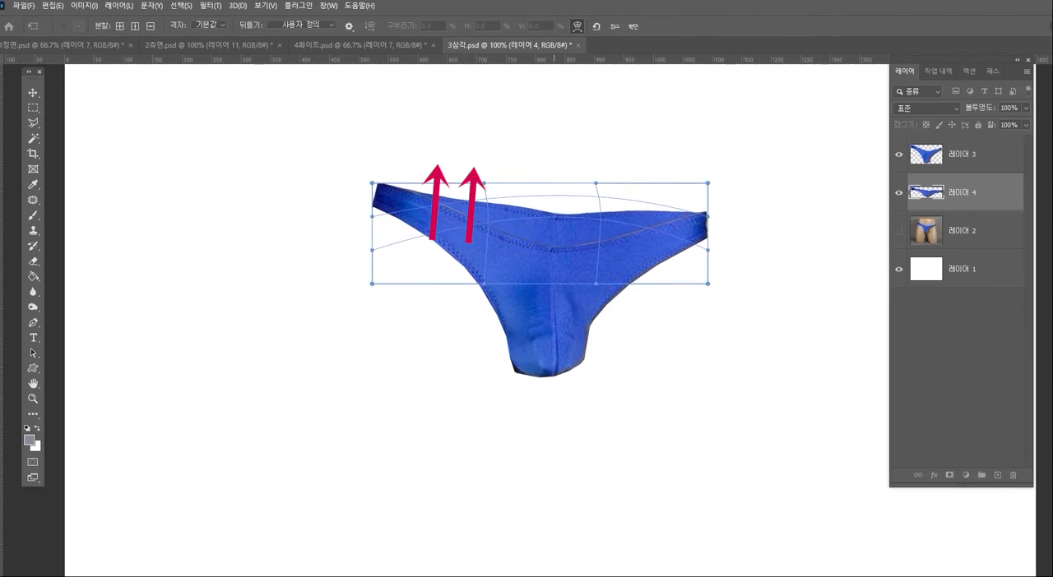
{"action": "key", "text": "Return"}
{"action": "key", "text": "l"}
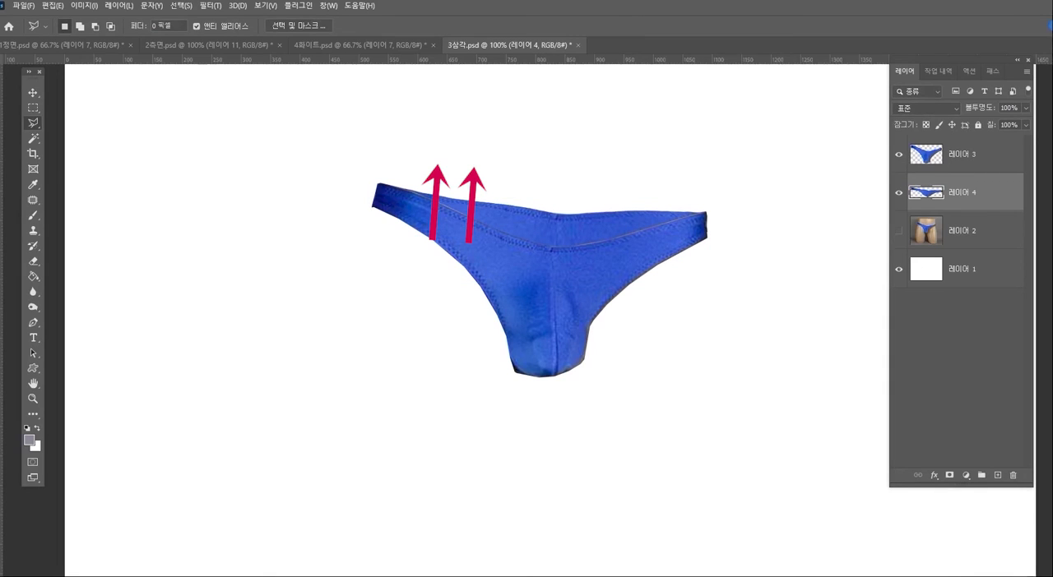
- Darken the back waist piece on 레이어 4 with Curves, mapping input 151 to output 114
{"action": "key", "text": "ctrl+m"}
{"action": "left_click_drag", "start_coordinate": [792, 195], "coordinate": [806, 208]}
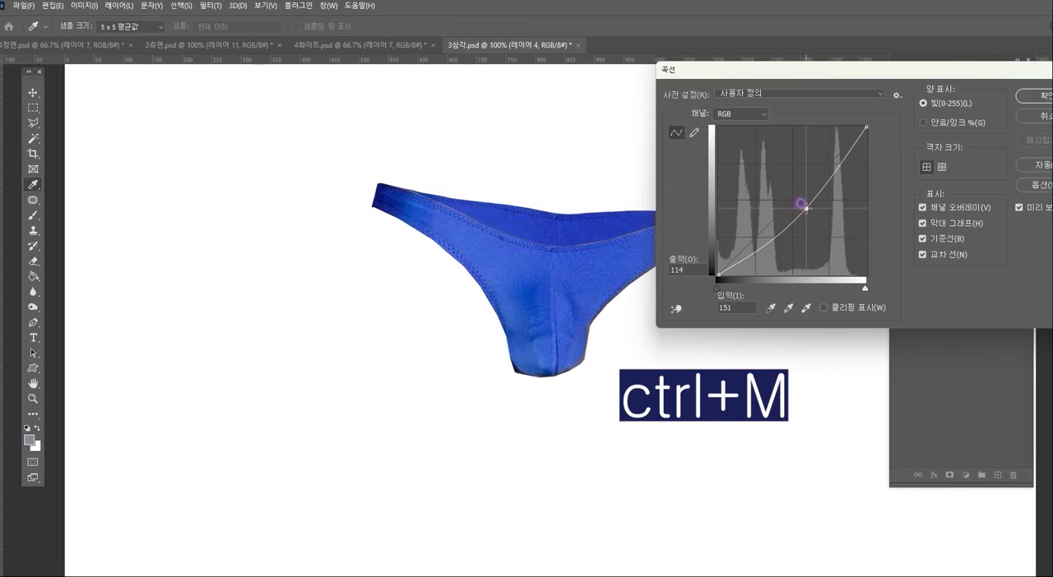
{"action": "left_click", "coordinate": [1034, 97]}
- Outline the briefs' left leg edge on 레이어 3, copy it to a new layer and place that layer below 레이어 3
{"action": "key", "text": "l"}
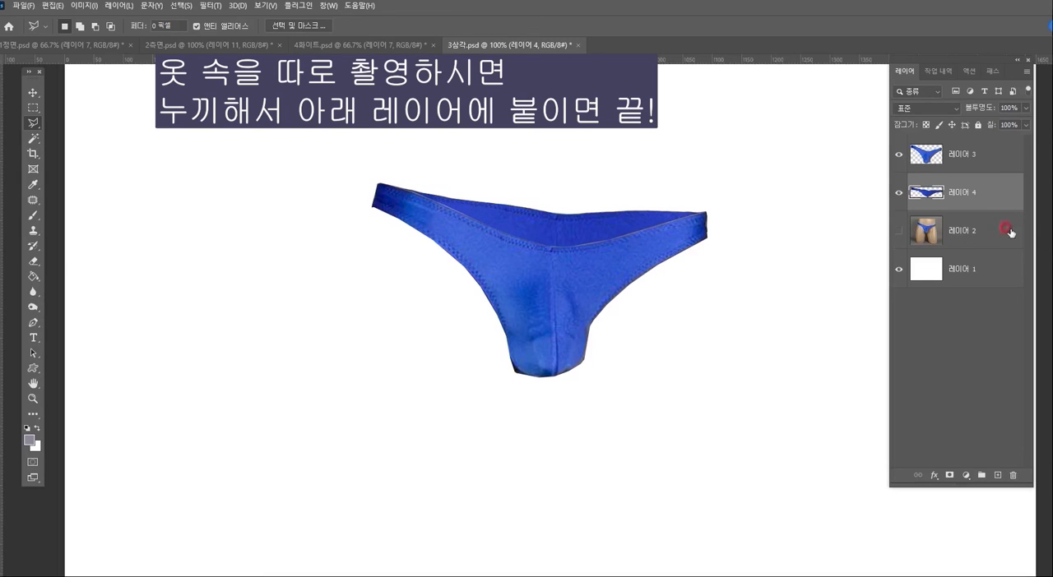
{"action": "left_click", "coordinate": [964, 162]}
{"action": "left_click", "coordinate": [370, 194]}
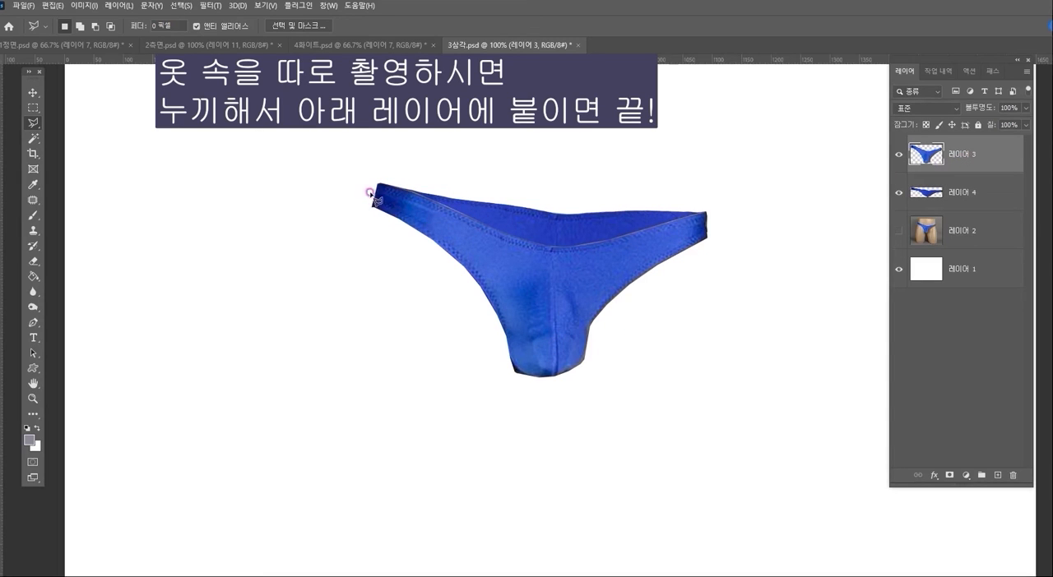
{"action": "left_click", "coordinate": [457, 219]}
{"action": "left_click", "coordinate": [526, 278]}
{"action": "left_click", "coordinate": [543, 337]}
{"action": "left_click", "coordinate": [495, 400]}
{"action": "left_click", "coordinate": [383, 332]}
{"action": "double_click", "coordinate": [353, 210]}
{"action": "key", "text": "ctrl+c"}
{"action": "key", "text": "ctrl+v"}
{"action": "left_click_drag", "start_coordinate": [962, 165], "coordinate": [963, 208]}
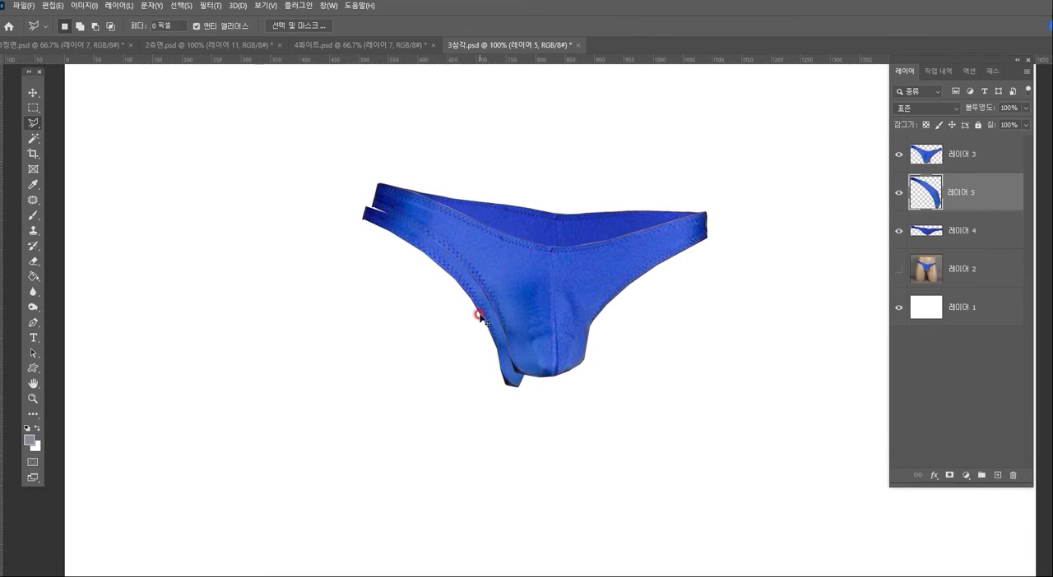
- Align and warp the strip on 레이어 5 outward as the left back leg part, and darken it with the previous Curves values
{"action": "key", "text": "ctrl+t"}
{"action": "left_click_drag", "start_coordinate": [444, 275], "coordinate": [457, 261]}
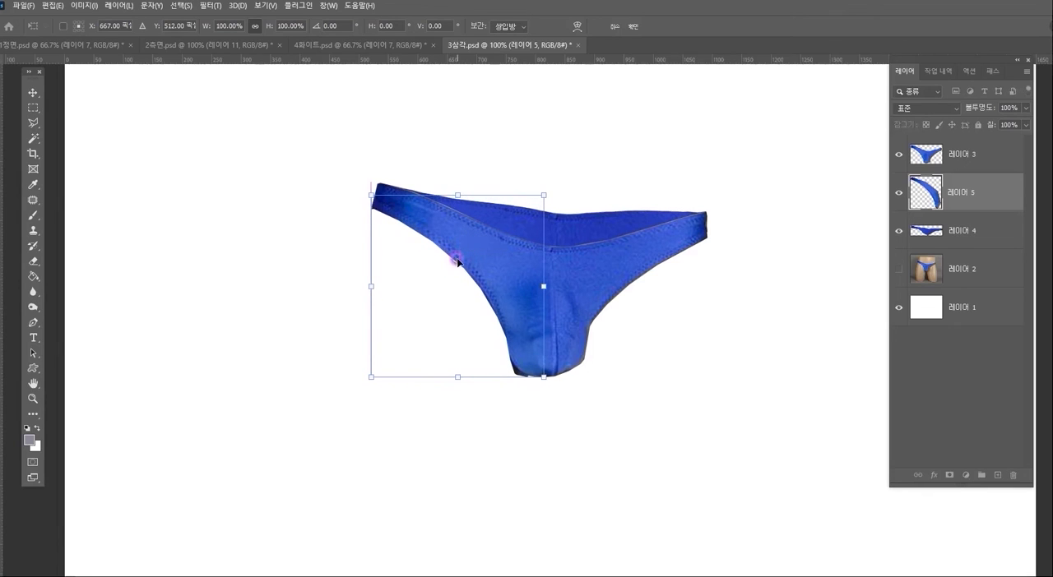
{"action": "left_click", "coordinate": [578, 28]}
{"action": "left_click_drag", "start_coordinate": [453, 291], "coordinate": [437, 305]}
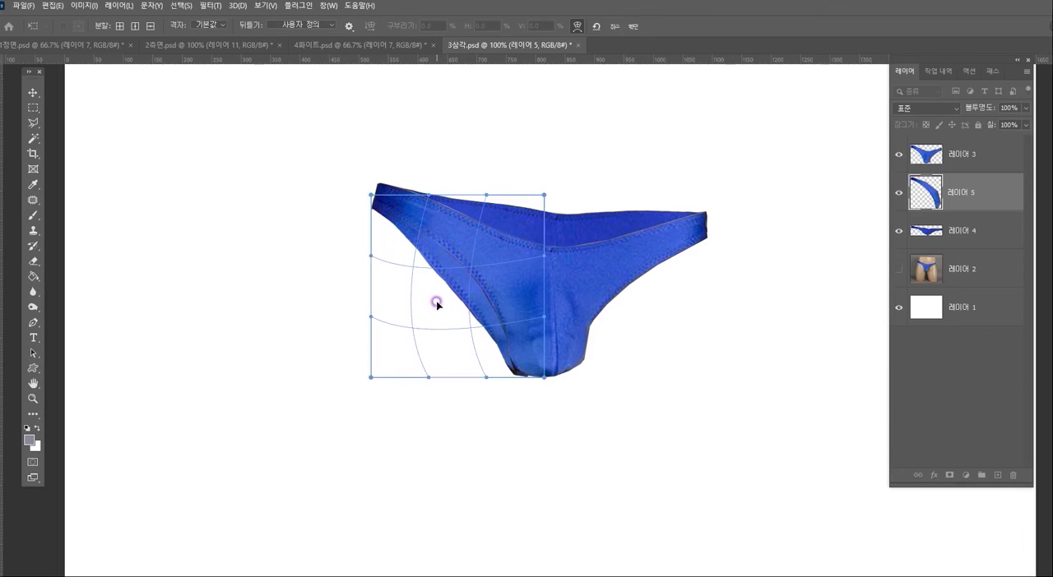
{"action": "key", "text": "Return"}
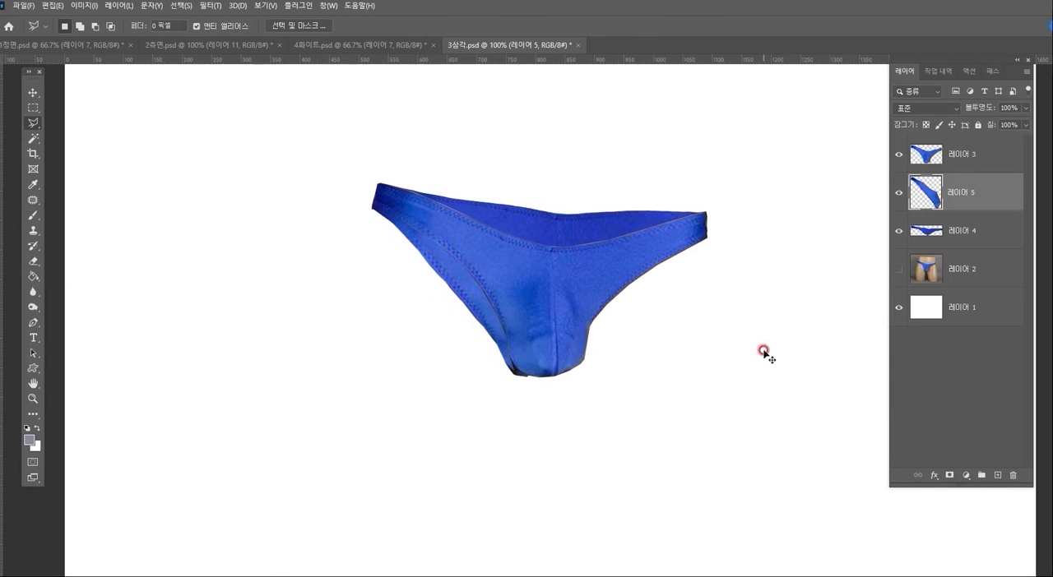
{"action": "key", "text": "ctrl+alt+m"}
{"action": "key", "text": "Return"}
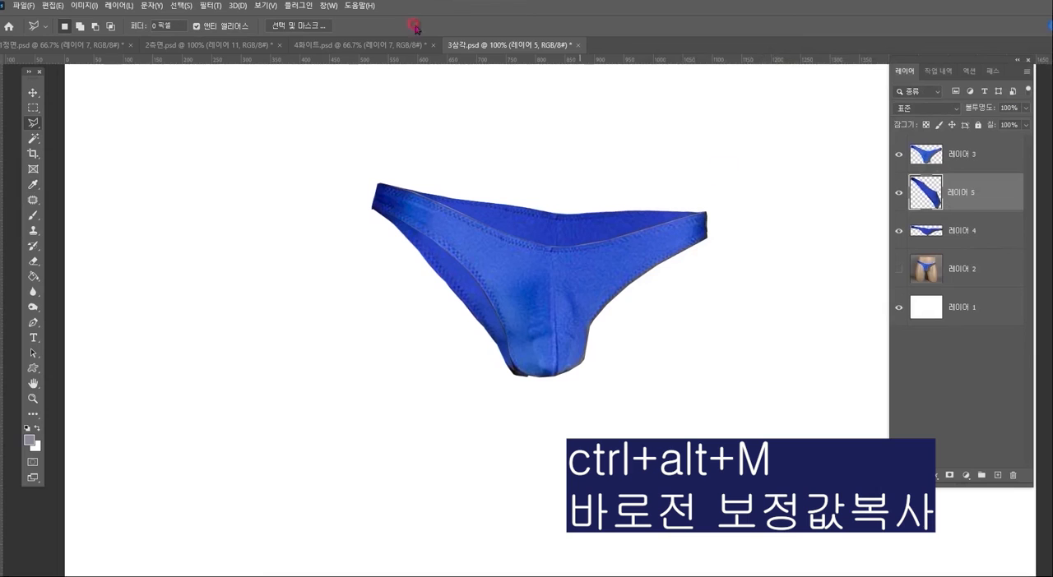
- Outline the briefs' right leg edge on 레이어 3 with straight segments and copy it to a new layer
{"action": "left_click", "coordinate": [956, 157]}
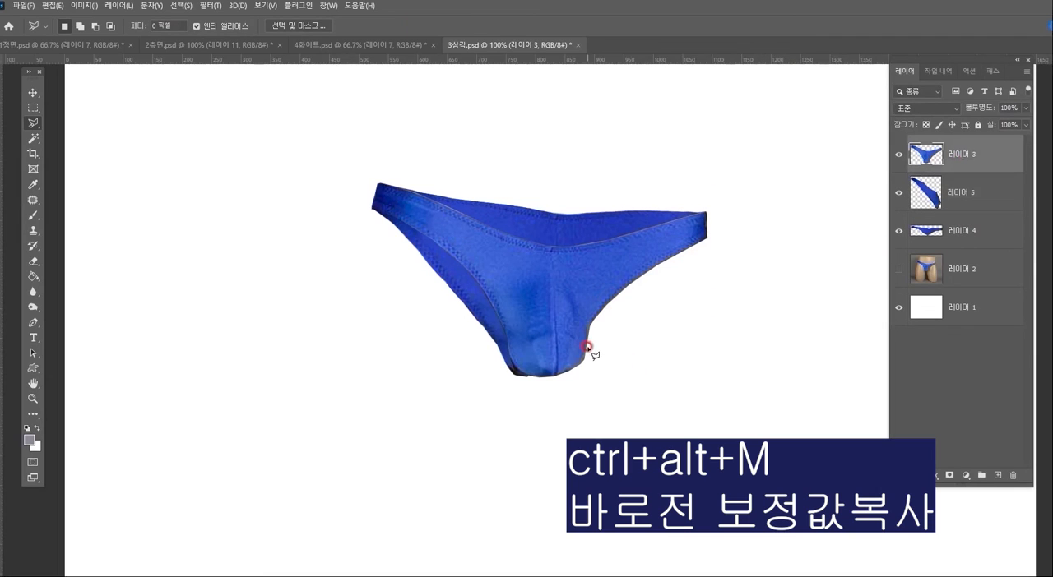
{"action": "left_click", "coordinate": [568, 366]}
{"action": "left_click", "coordinate": [566, 286]}
{"action": "left_click", "coordinate": [721, 220]}
{"action": "left_click", "coordinate": [745, 287]}
{"action": "double_click", "coordinate": [581, 399]}
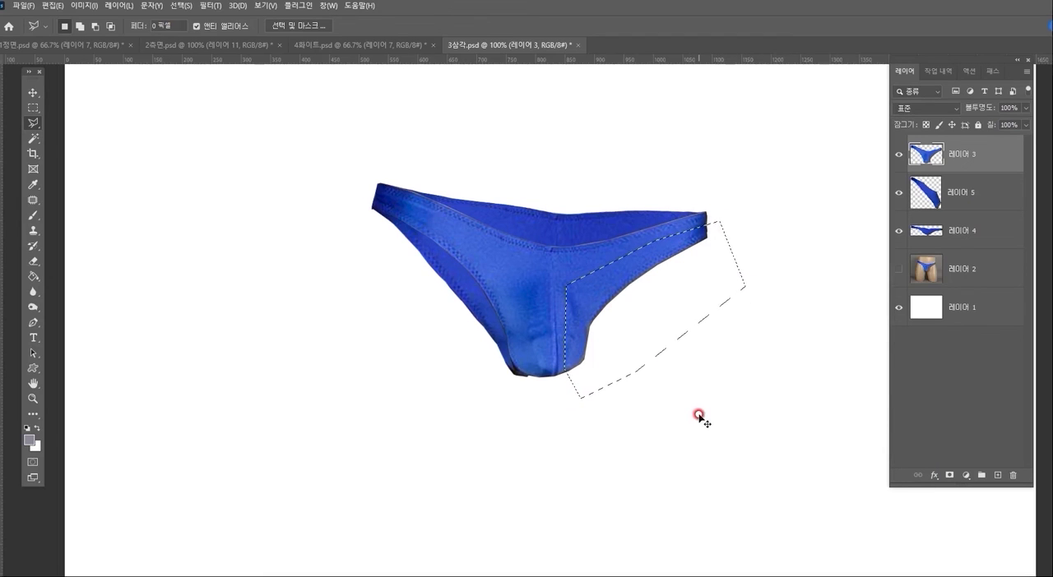
{"action": "key", "text": "ctrl+j"}
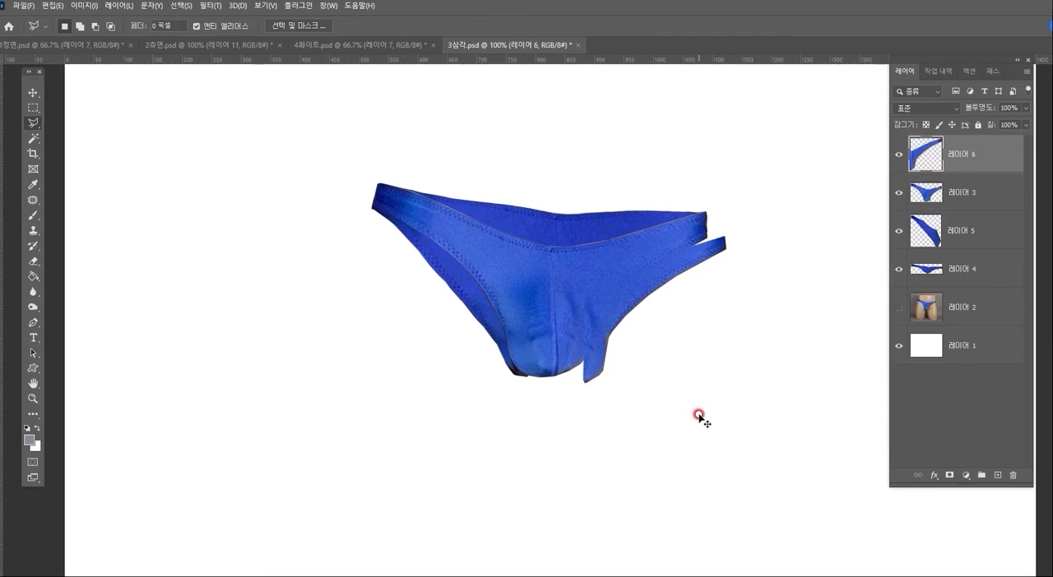
- Align the copied right leg strip with the original edge and place its layer directly below 레이어 3
{"action": "key", "text": "ctrl+t"}
{"action": "left_click_drag", "start_coordinate": [660, 272], "coordinate": [647, 264]}
{"action": "key", "text": "Return"}
{"action": "left_click_drag", "start_coordinate": [960, 162], "coordinate": [952, 210]}
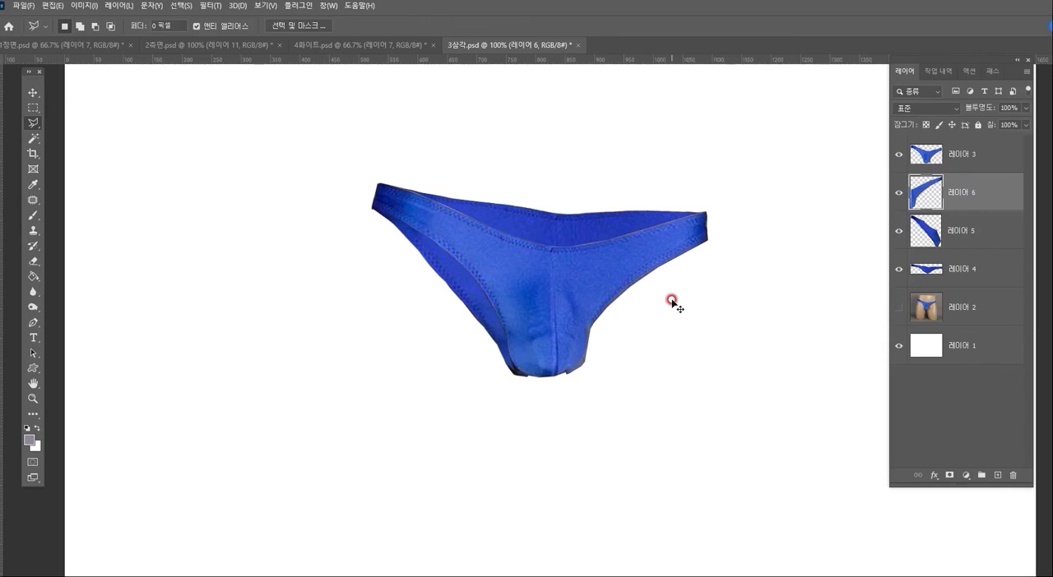
- Warp the strip on 레이어 6 outward as the right back leg part and darken it with the same Curves adjustment
{"action": "key", "text": "ctrl+t"}
{"action": "left_click", "coordinate": [577, 24]}
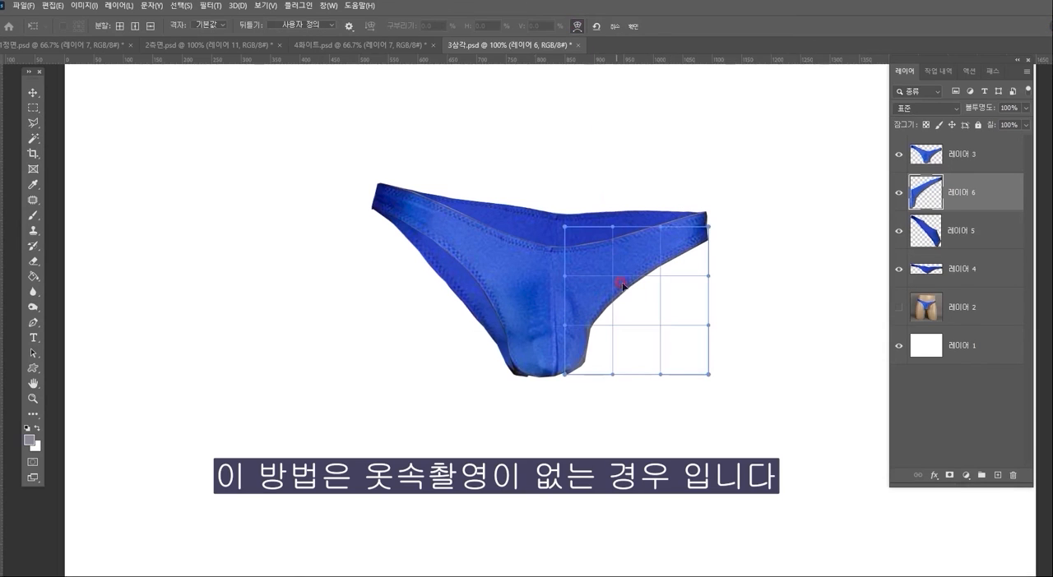
{"action": "left_click_drag", "start_coordinate": [622, 304], "coordinate": [601, 325]}
{"action": "left_click_drag", "start_coordinate": [676, 254], "coordinate": [680, 254]}
{"action": "key", "text": "Return"}
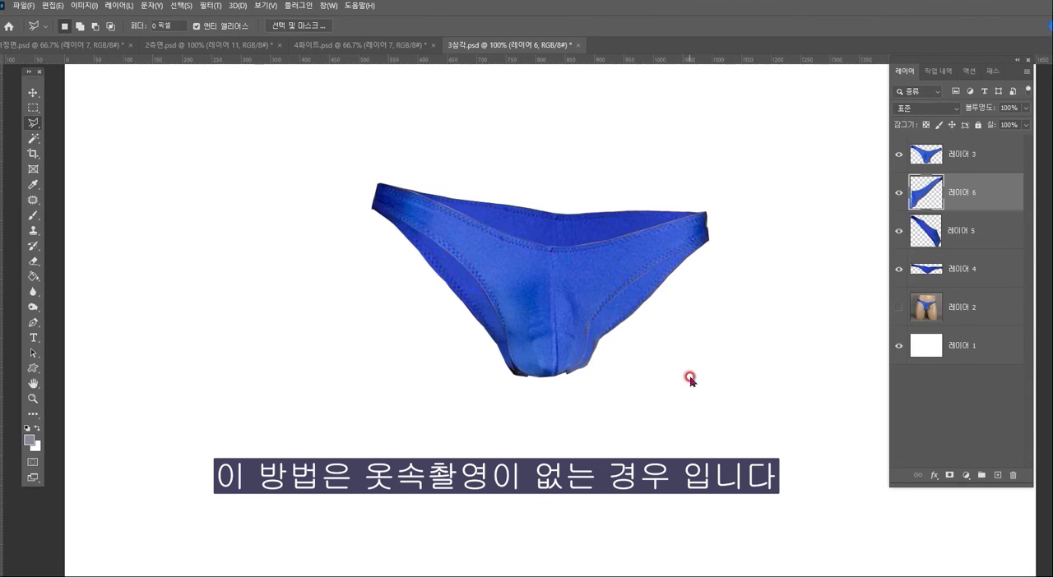
{"action": "key", "text": "ctrl+m"}
{"action": "key", "text": "Escape"}
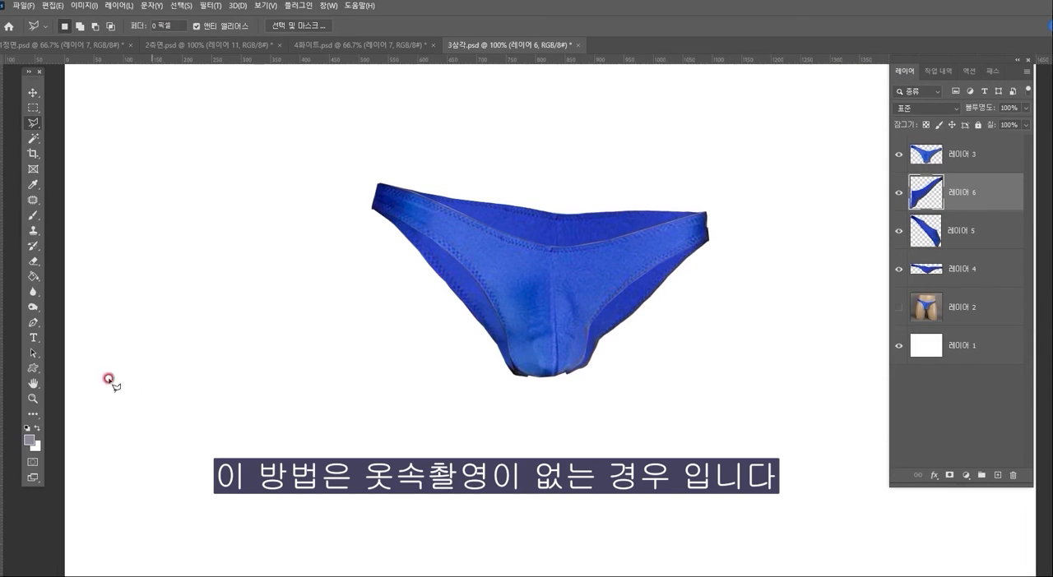
- Shift the left back leg piece on 레이어 5 by 4 pixels right and 2 pixels up to match the briefs' edge
{"action": "left_click", "coordinate": [33, 399]}
{"action": "left_click", "coordinate": [524, 264]}
{"action": "left_click", "coordinate": [964, 231]}
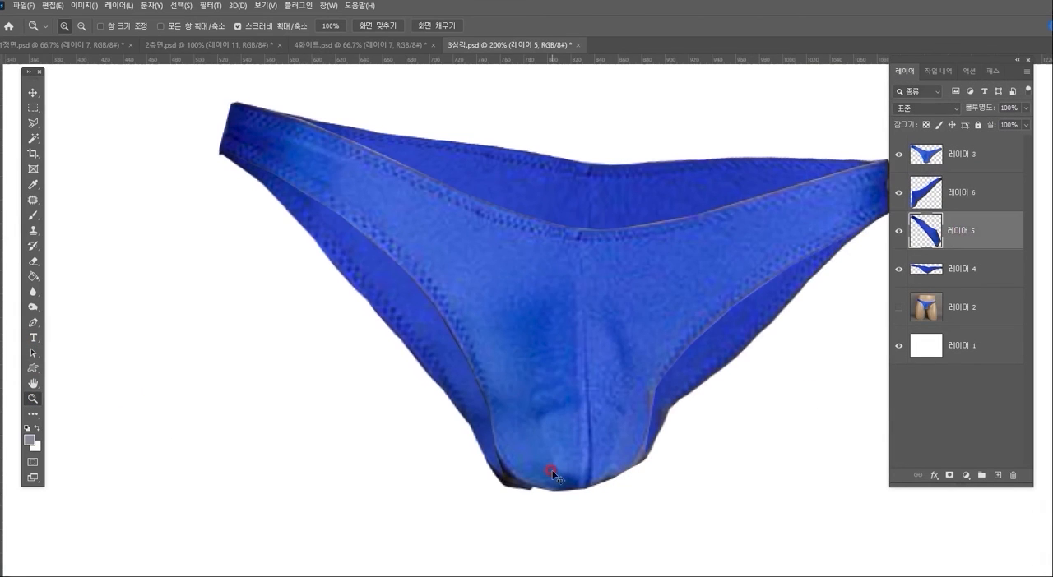
{"action": "key", "text": "ctrl+t"}
{"action": "key", "text": "Right"}
{"action": "key", "text": "Right"}
{"action": "key", "text": "Right"}
{"action": "key", "text": "Right"}
{"action": "key", "text": "Up"}
{"action": "key", "text": "Up"}
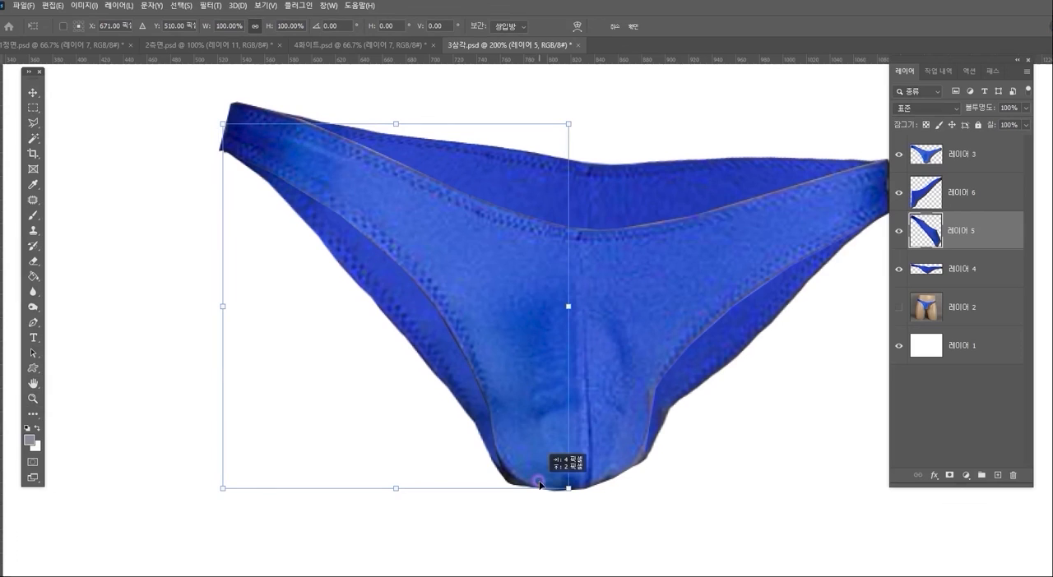
{"action": "key", "text": "Return"}
- Merge the back part layers 레이어 6, 레이어 5 and 레이어 4 into one, and check the merged piece without 레이어 3
{"action": "left_click_drag", "start_coordinate": [693, 277], "coordinate": [627, 277]}
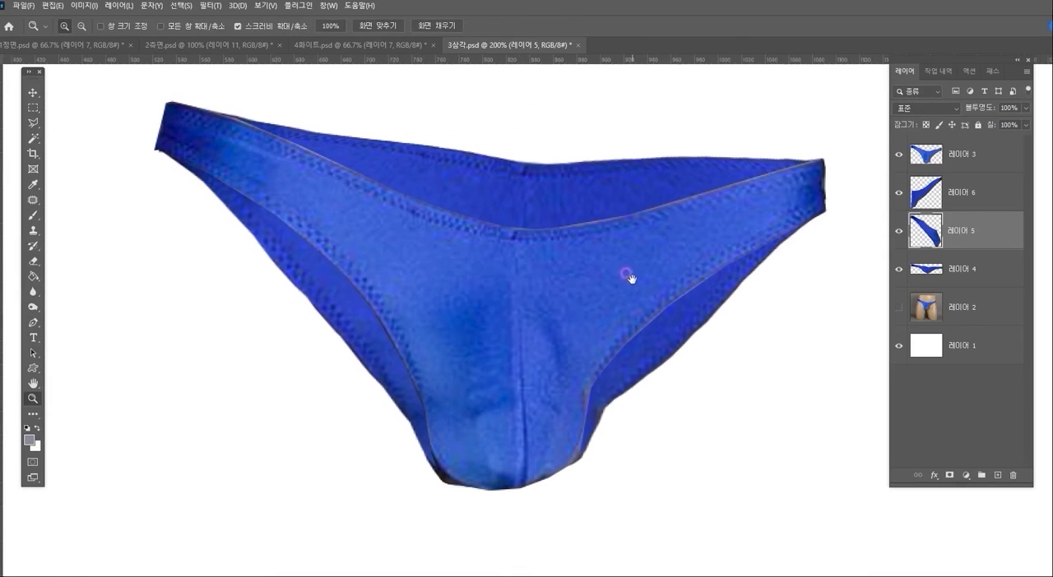
{"action": "left_click", "coordinate": [968, 200]}
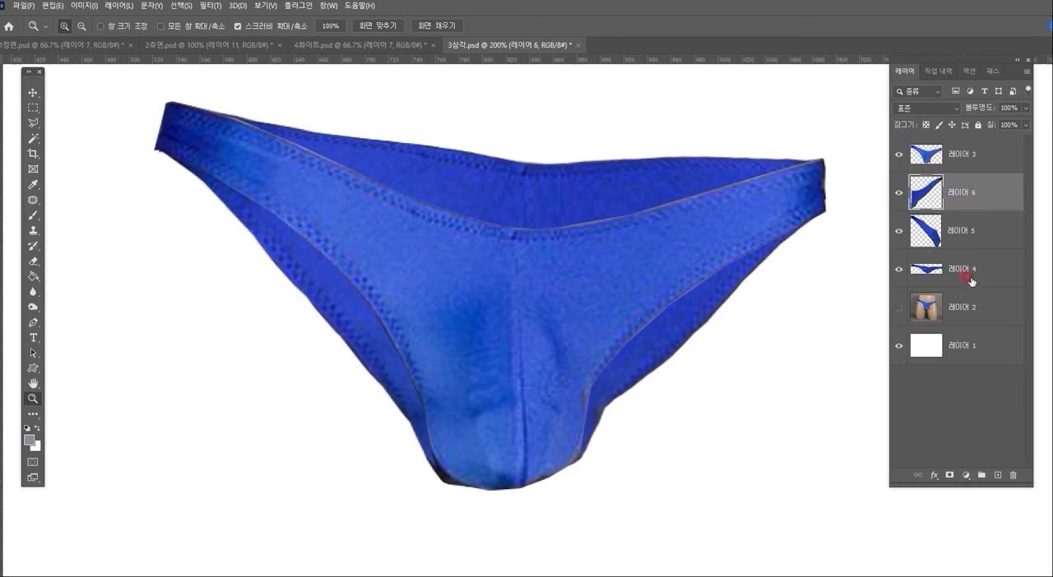
{"action": "left_click", "coordinate": [970, 281], "text": "shift"}
{"action": "key", "text": "ctrl+e"}
{"action": "left_click", "coordinate": [951, 187]}
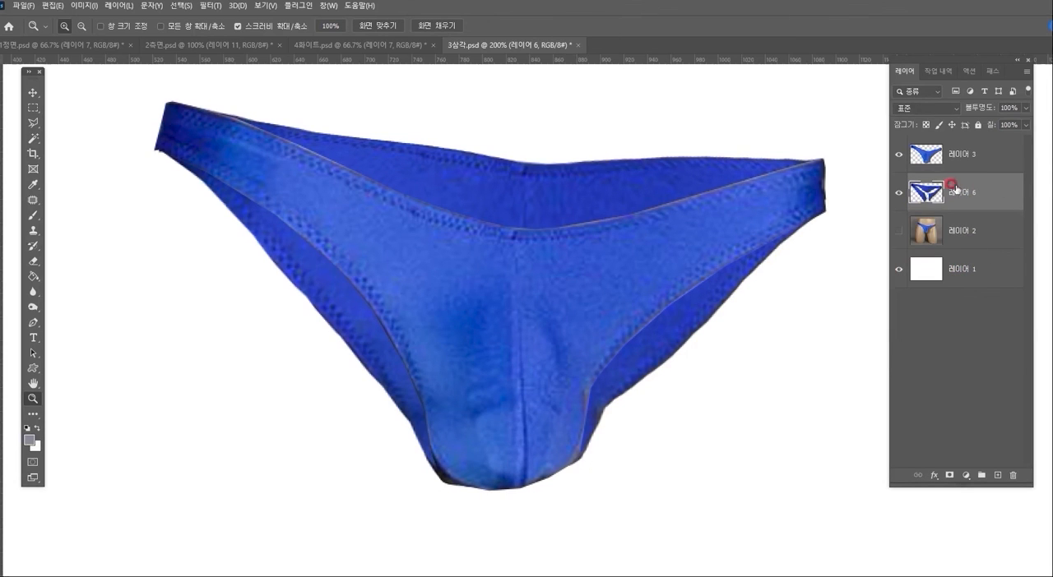
{"action": "left_click", "coordinate": [898, 155]}
{"action": "left_click", "coordinate": [898, 156]}
- Load the outline of 레이어 6 as a selection, add a new layer above it and reset the colours to black and white
{"action": "left_click", "coordinate": [926, 194], "text": "ctrl"}
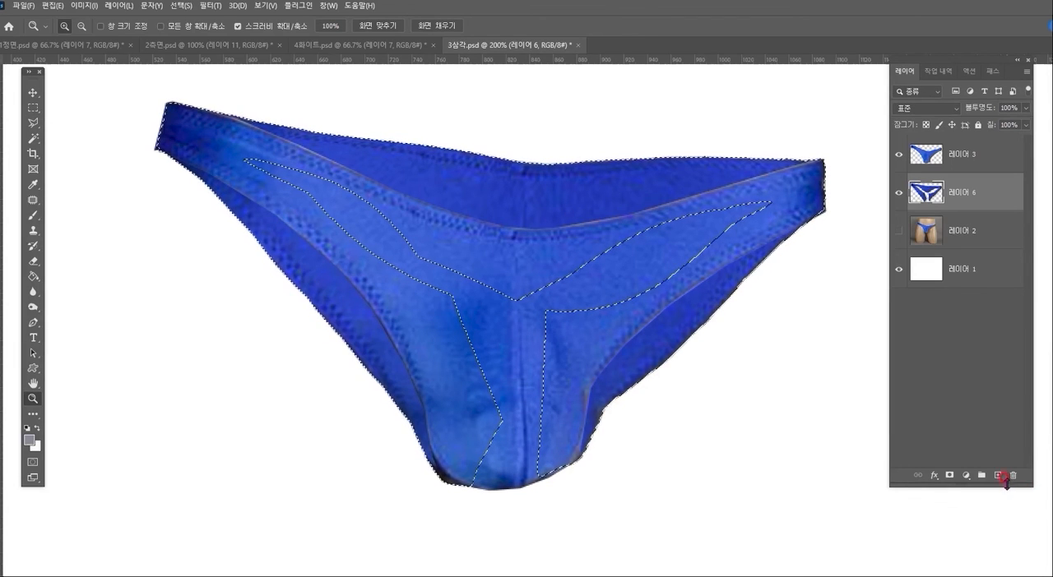
{"action": "left_click", "coordinate": [997, 475]}
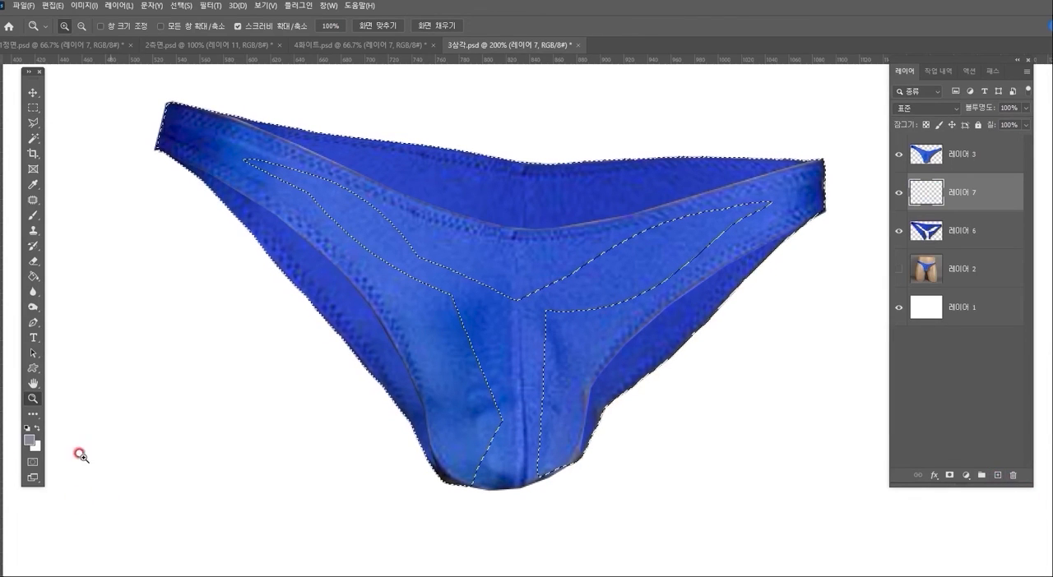
{"action": "left_click", "coordinate": [26, 429]}
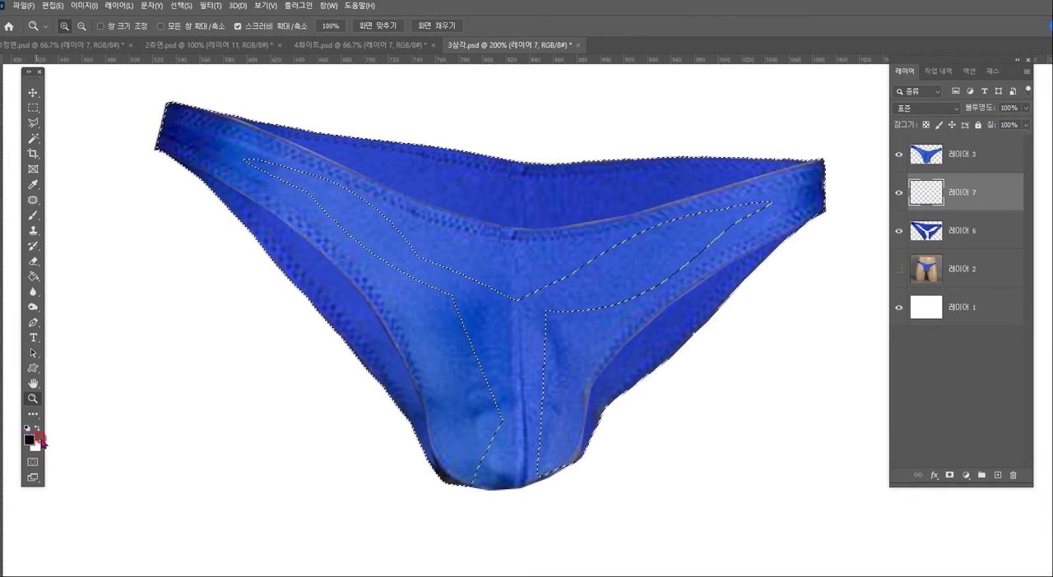
- Brush soft black shadows at both side ends of the inner back with a 250-pixel brush, and clear the selection
{"action": "left_click", "coordinate": [33, 215]}
{"action": "left_click_drag", "start_coordinate": [169, 147], "coordinate": [188, 140]}
{"action": "left_click_drag", "start_coordinate": [707, 188], "coordinate": [737, 211]}
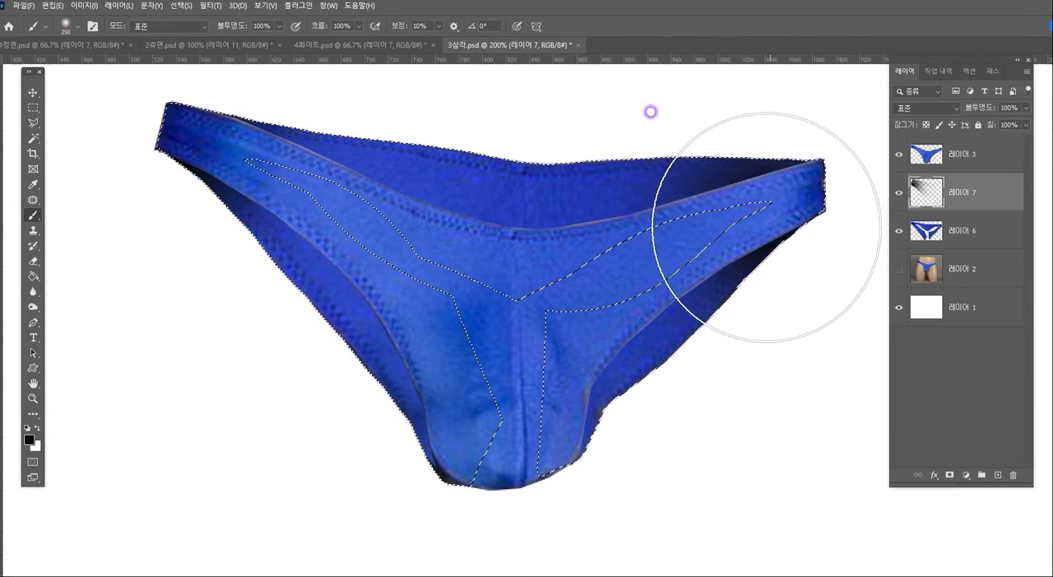
{"action": "left_click", "coordinate": [388, 534]}
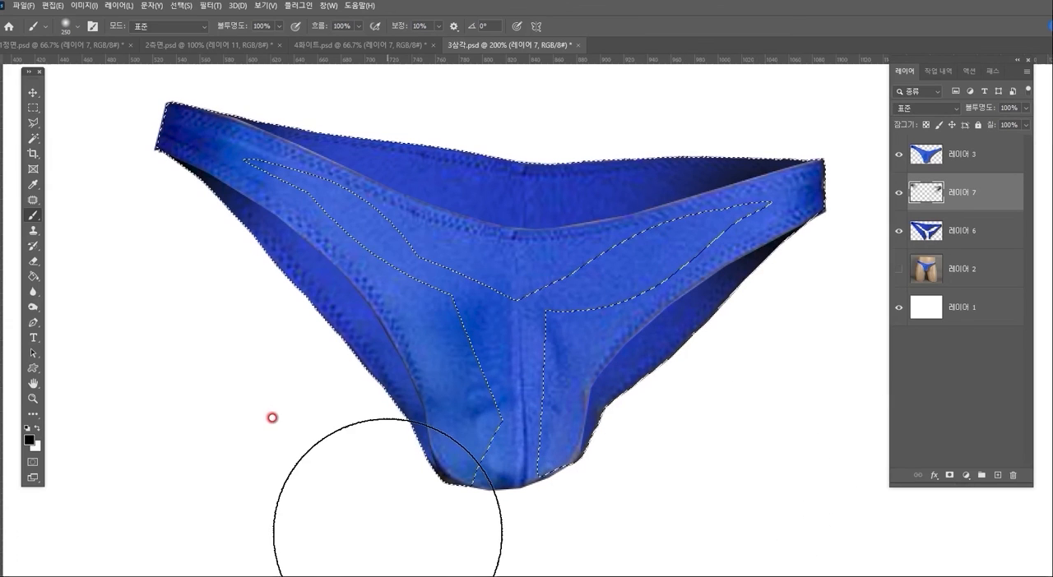
{"action": "left_click", "coordinate": [34, 110]}
{"action": "left_click", "coordinate": [179, 264]}
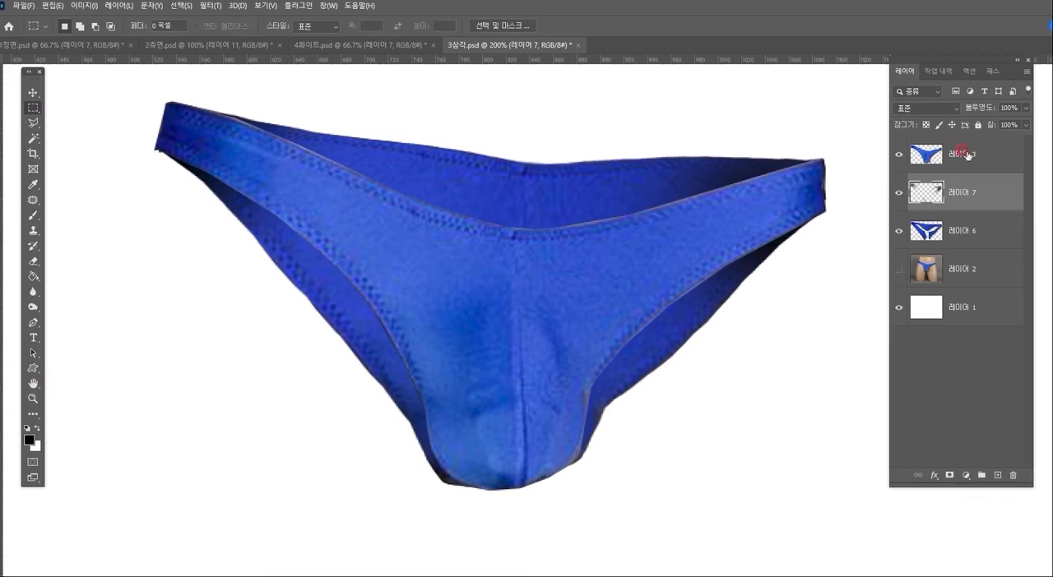
- Compare the briefs with and without the shadow on 레이어 7 and inspect the whole cutout at 100%
{"action": "left_click", "coordinate": [896, 194]}
{"action": "left_click", "coordinate": [896, 194]}
{"action": "left_click", "coordinate": [896, 194]}
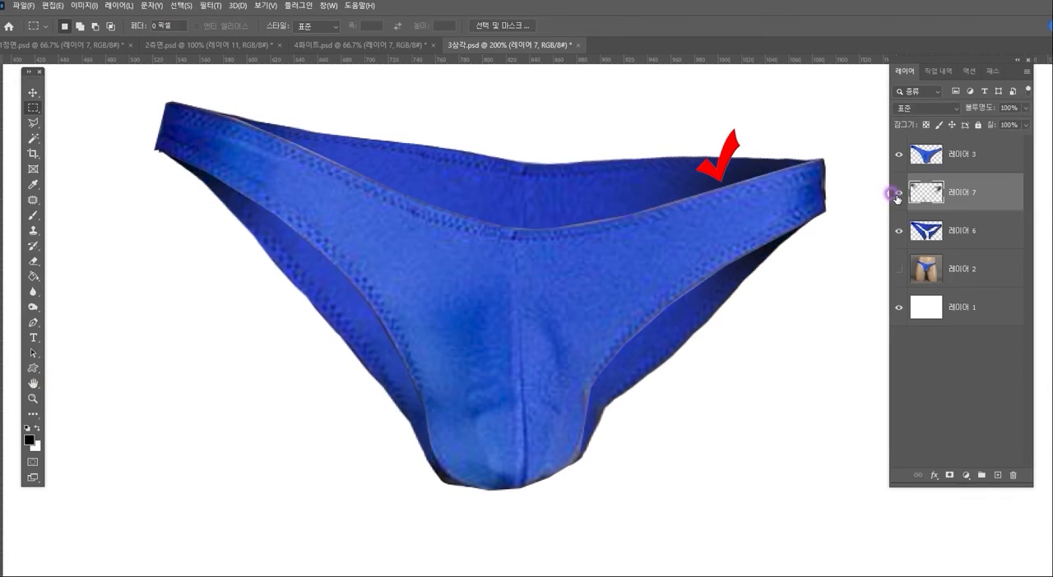
{"action": "left_click", "coordinate": [32, 399]}
{"action": "left_click", "coordinate": [573, 355], "text": "alt"}
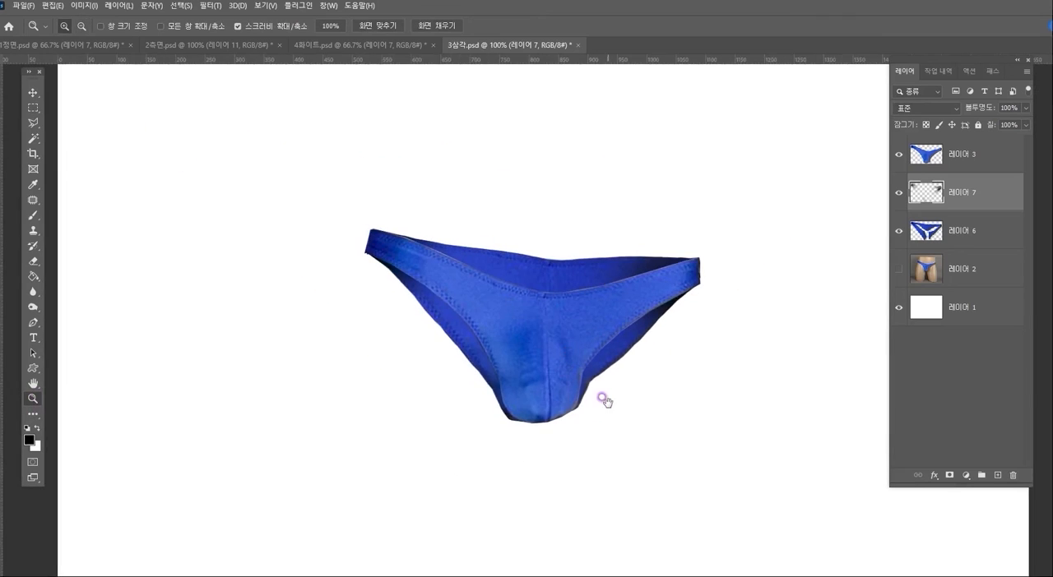